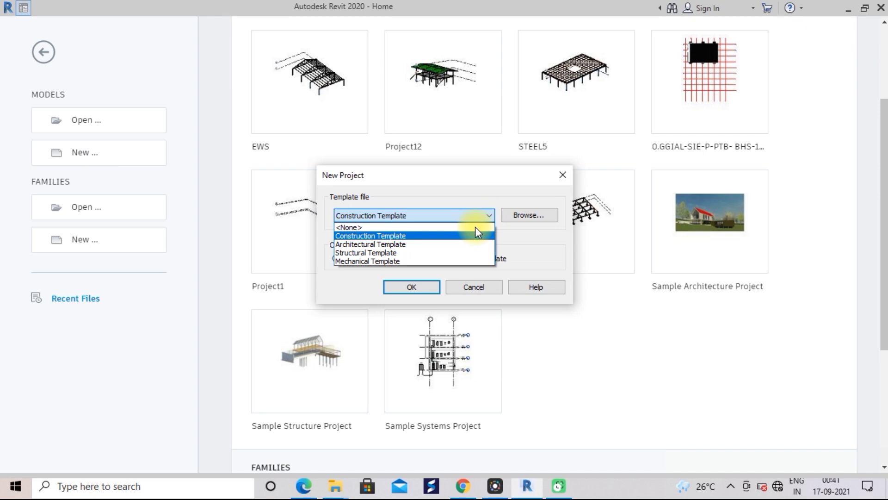
Create a new project from the Structural Template and open the Level 1 structural plan
click(460, 252)
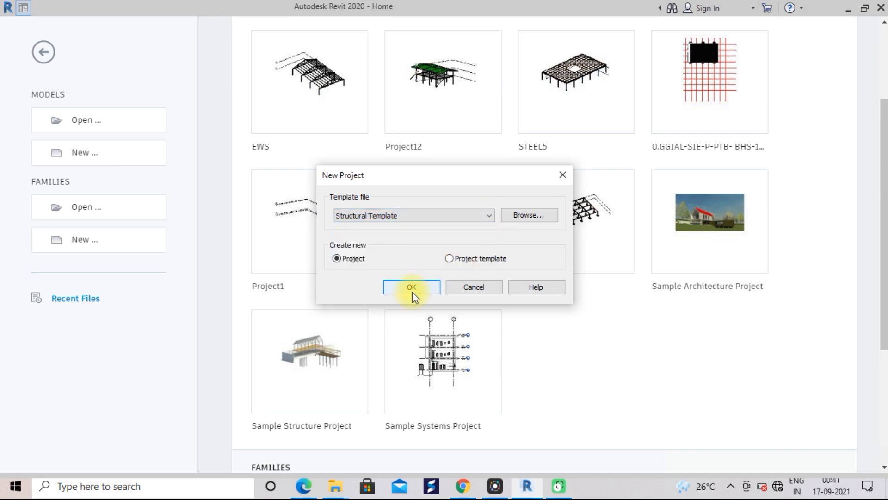
click(411, 287)
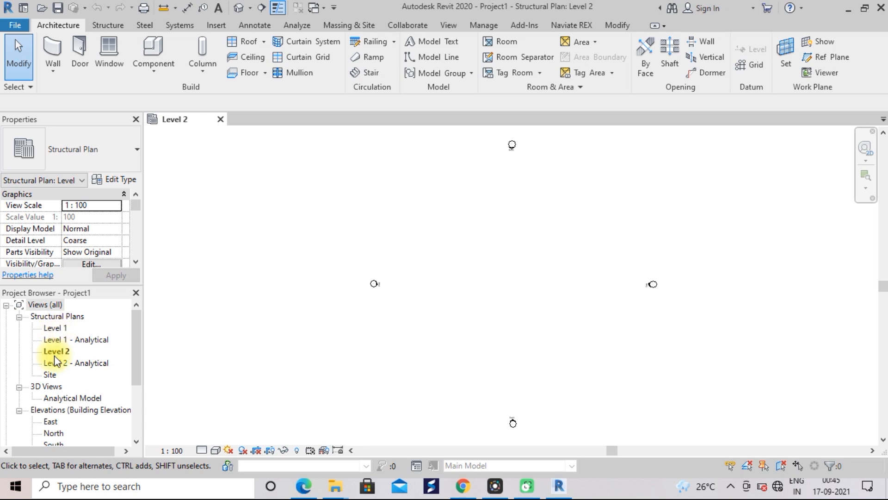
double_click(52, 329)
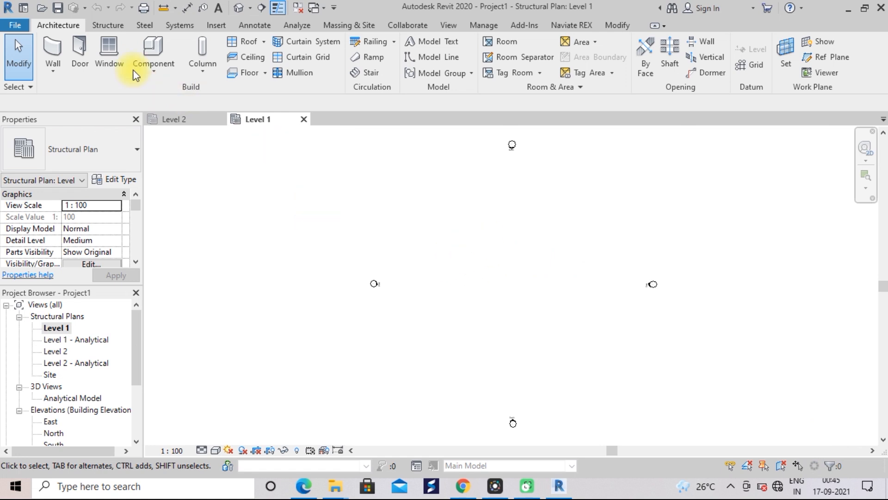
Place a vertical 450 x 600mm Concrete-Rectangular-Column between the elevation markers on Level 1, with its height set up to Level 2
click(111, 25)
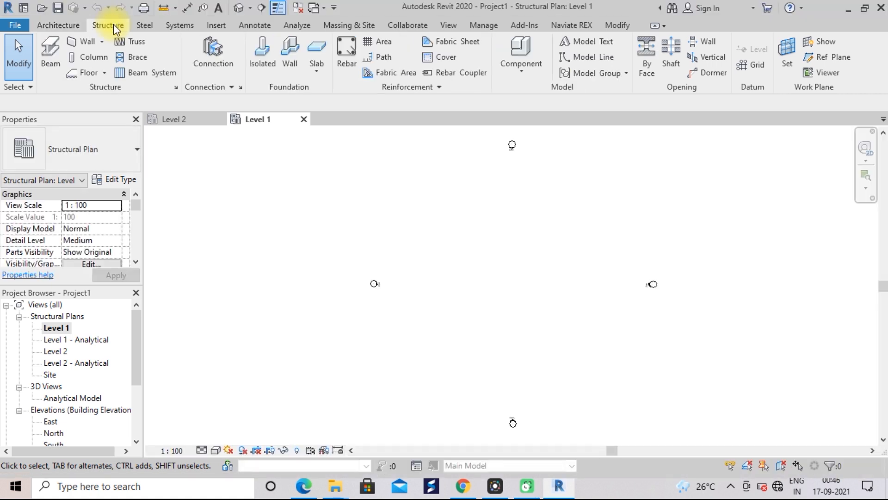
click(82, 60)
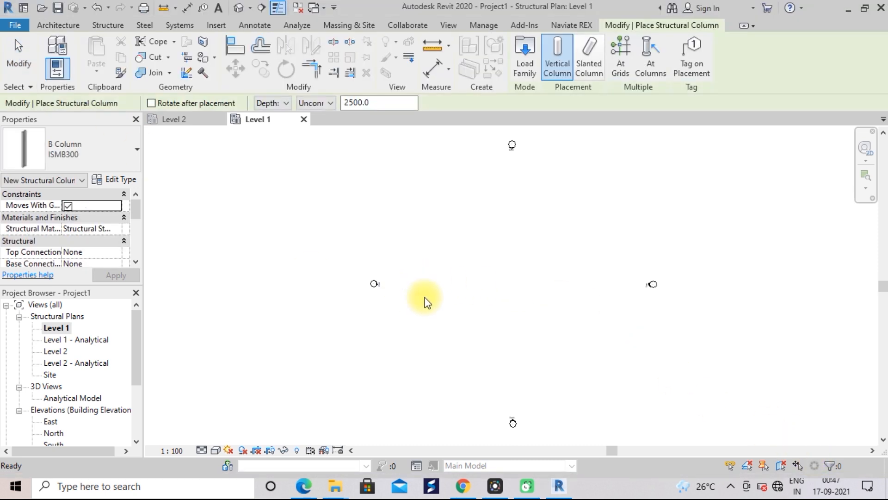
click(124, 155)
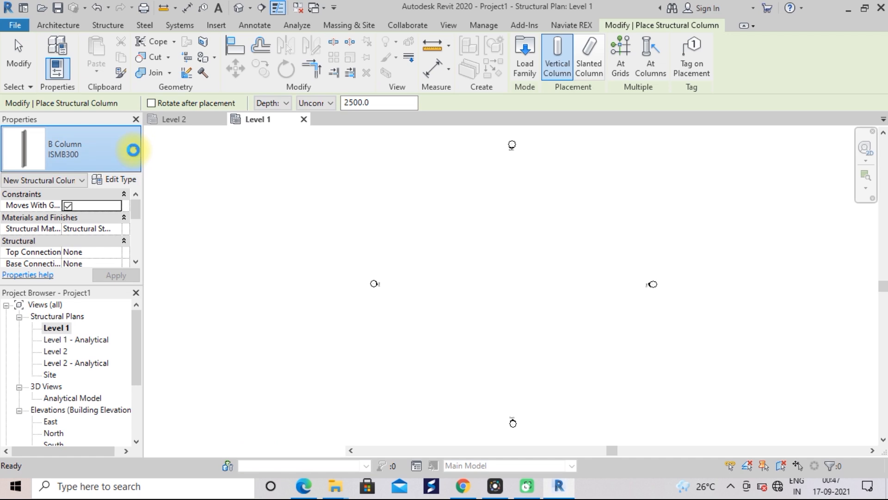
click(133, 150)
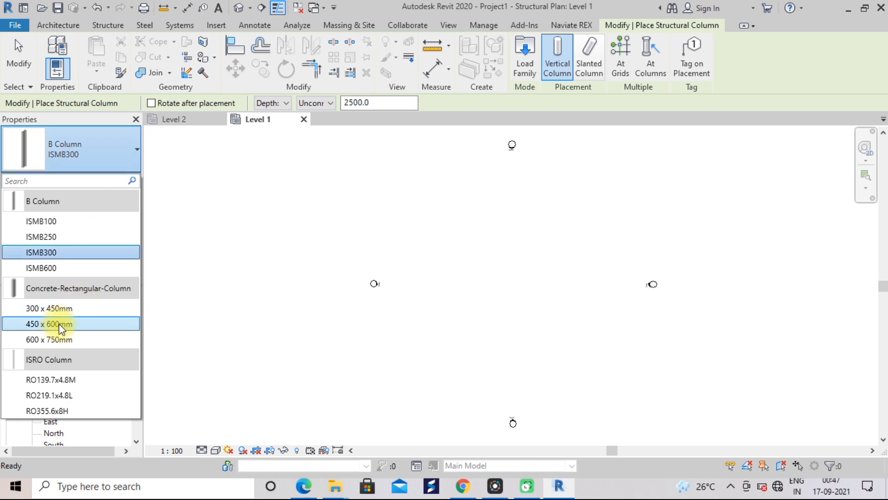
click(60, 324)
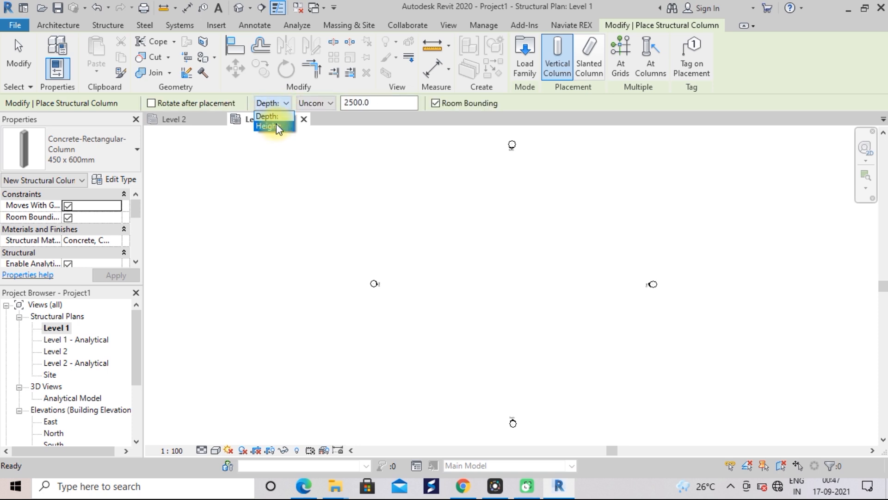
click(276, 125)
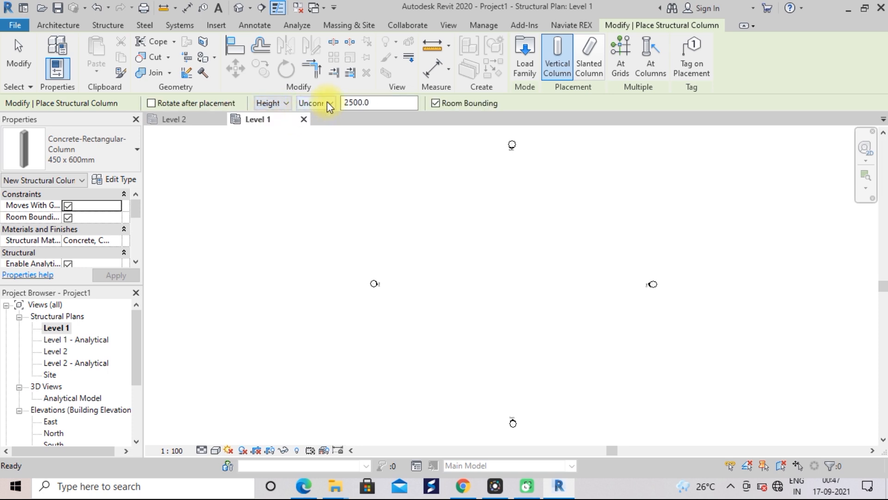
click(329, 106)
click(318, 125)
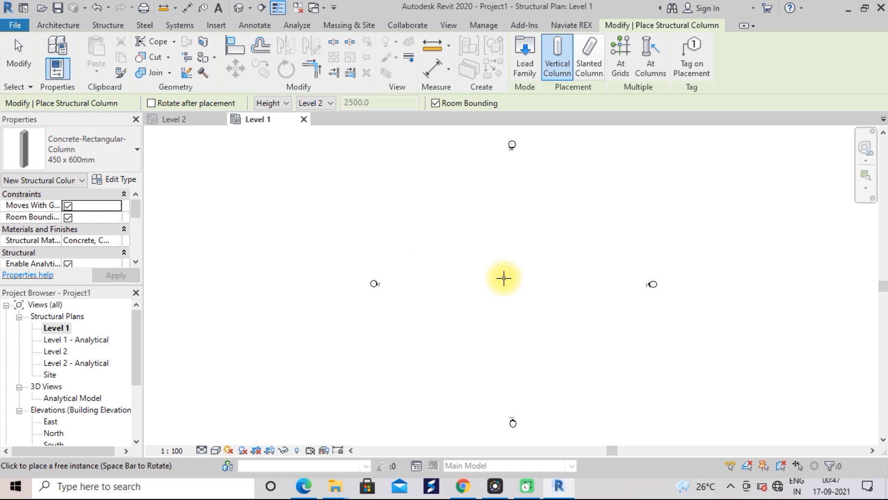
scroll(503, 278, up, 2)
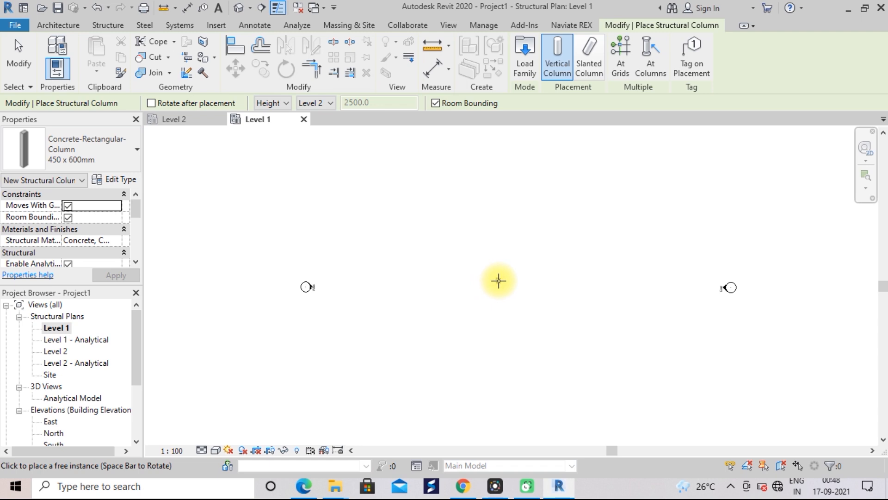
click(501, 281)
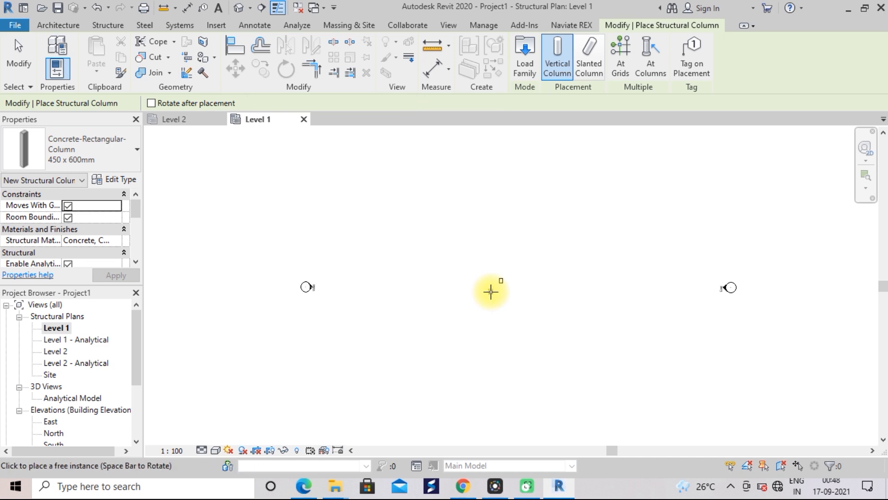
key(Escape)
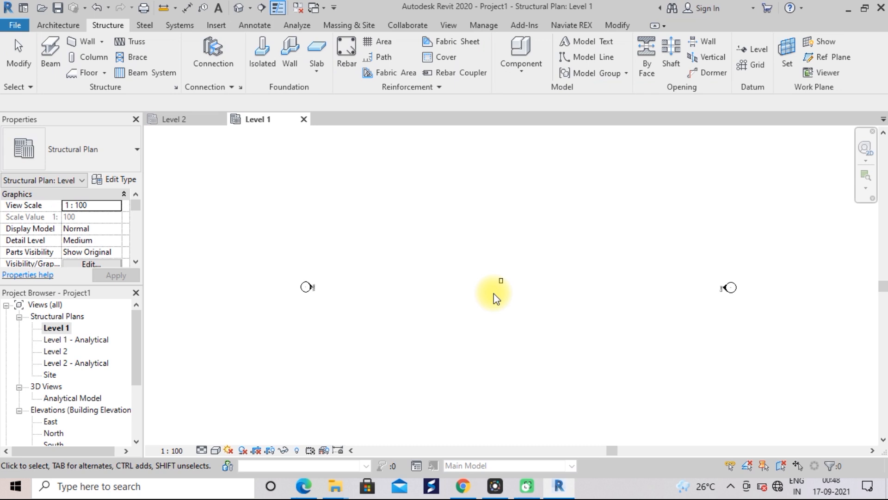
Place an isolated M_Footing-Rectangular foundation of type 1800 x 1200 x 450mm centred under the column
scroll(493, 294, up, 3)
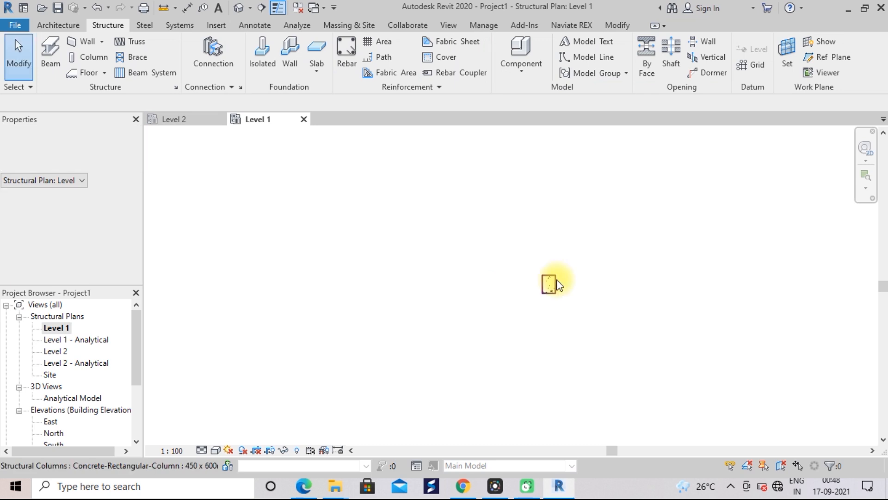
scroll(558, 283, up, 4)
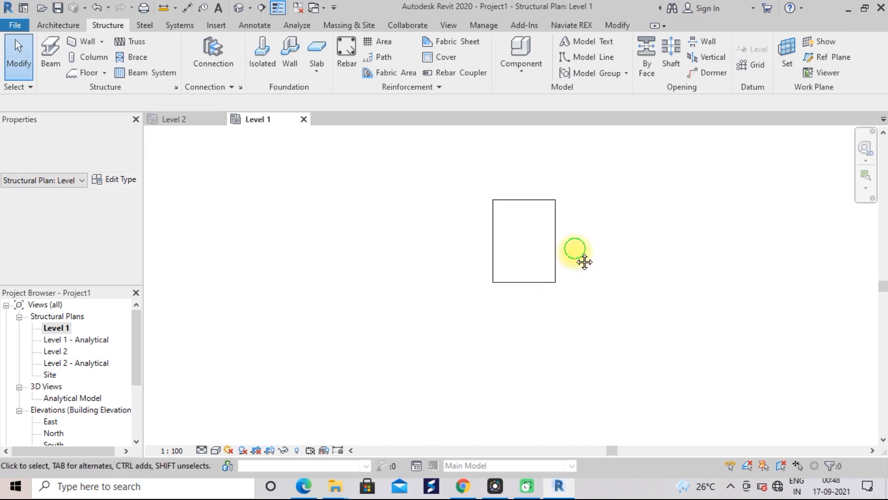
middle_drag(584, 261, 591, 307)
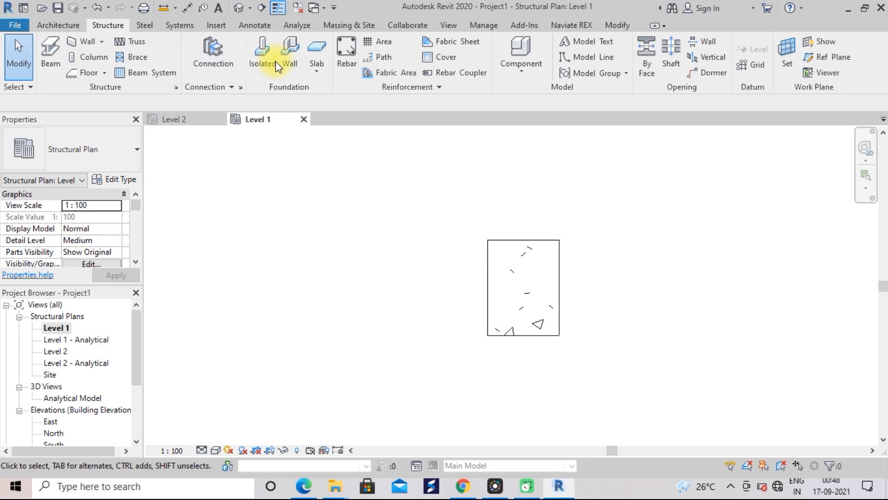
click(262, 62)
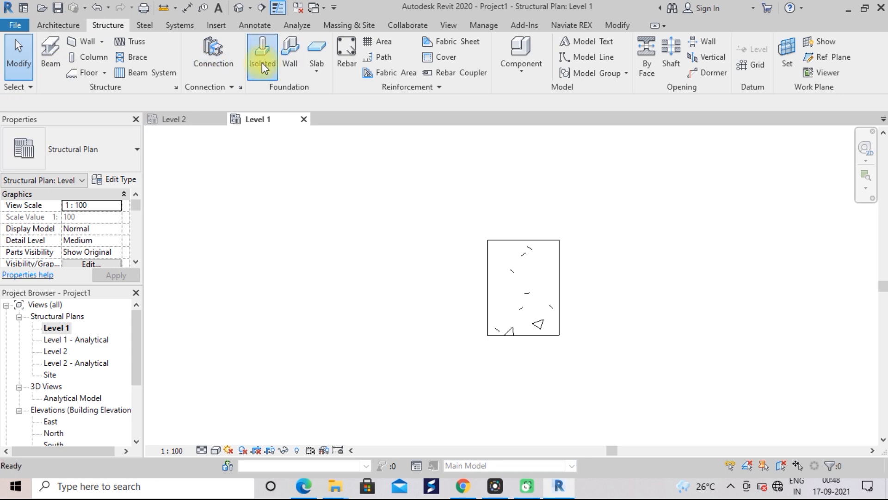
click(262, 62)
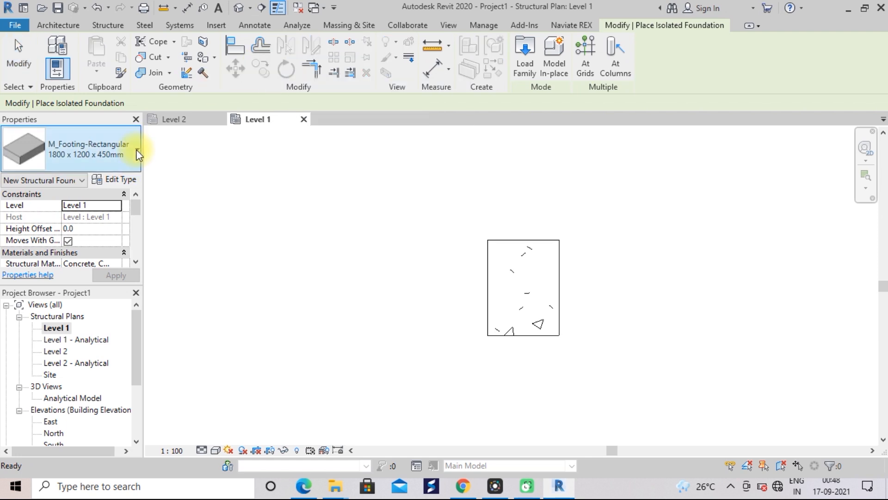
click(137, 150)
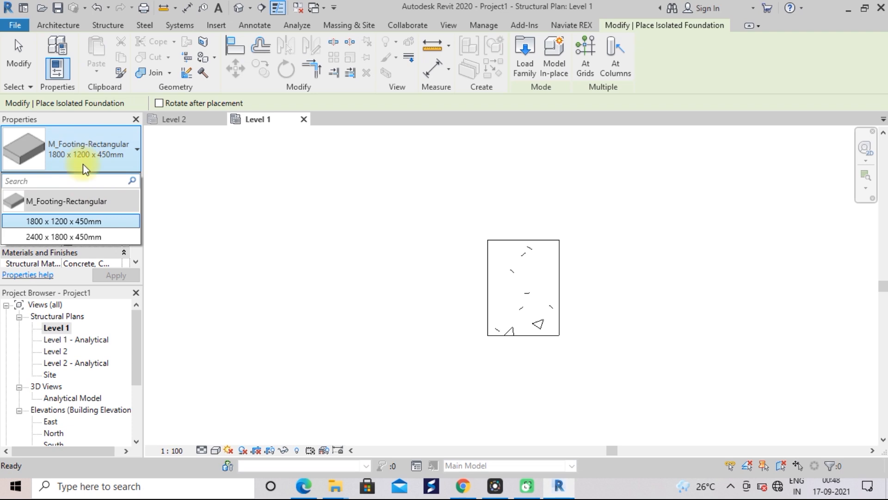
mouse_move(76, 222)
click(76, 222)
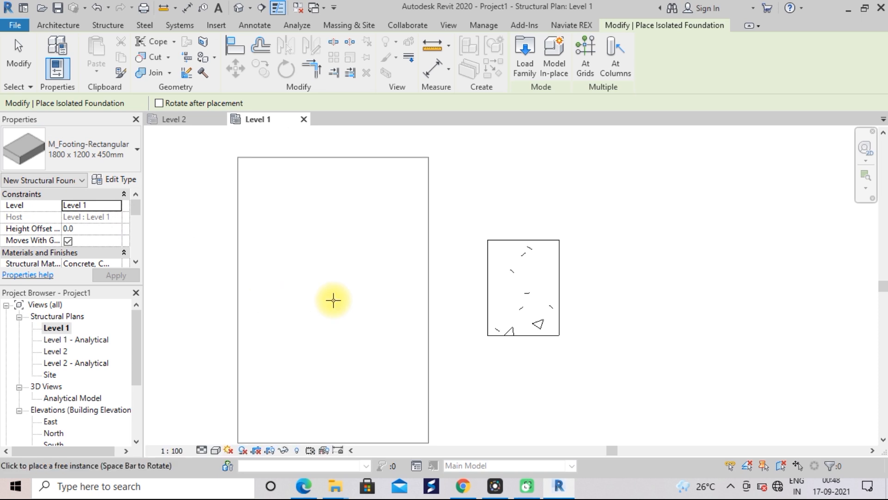
click(522, 301)
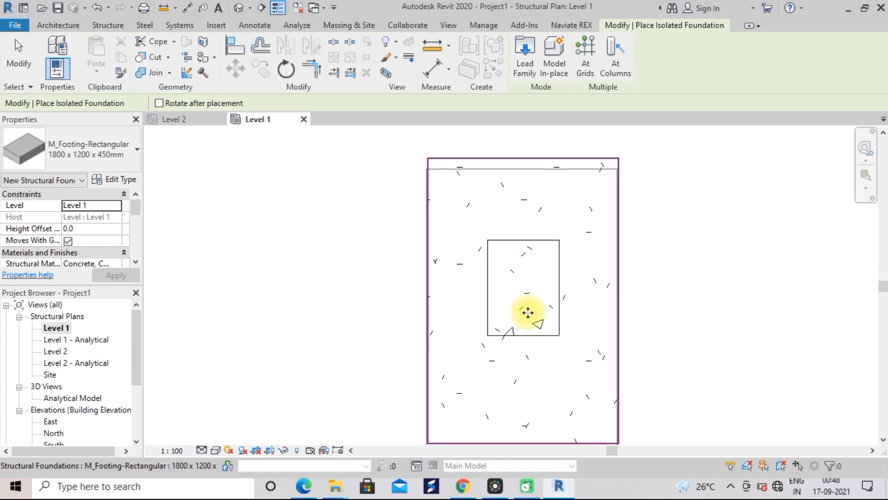
key(Escape)
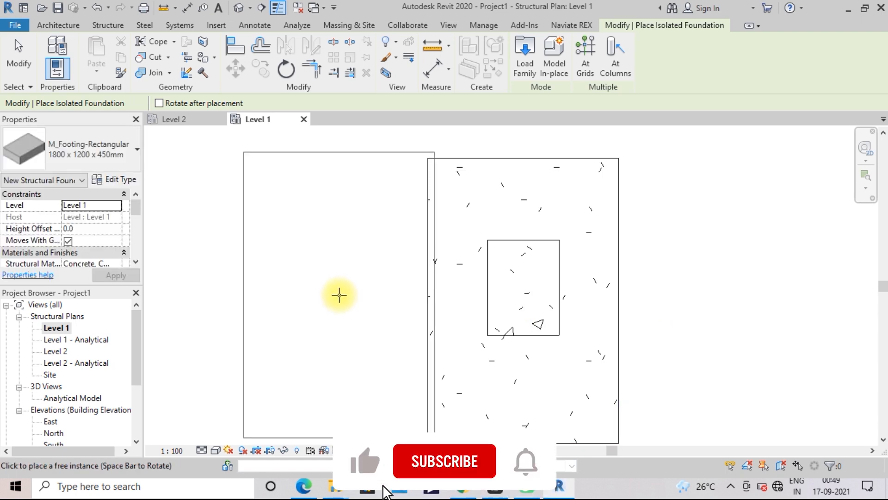
key(Escape)
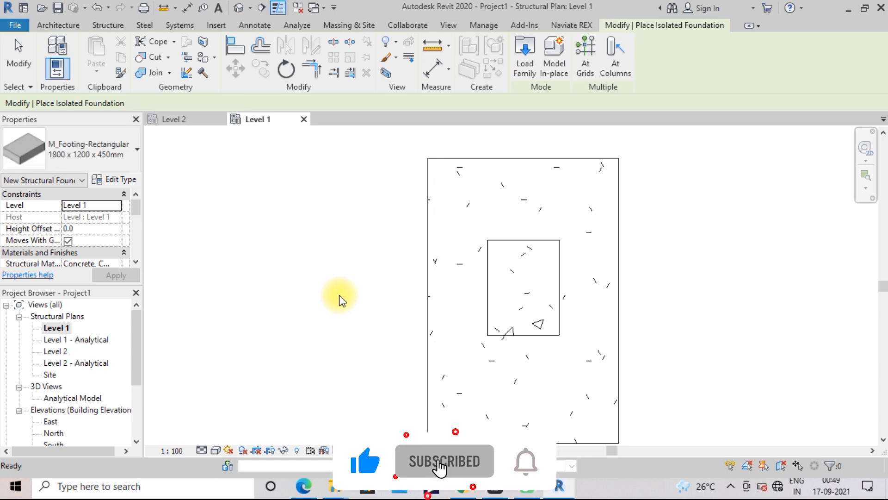
key(Escape)
scroll(353, 302, down, 2)
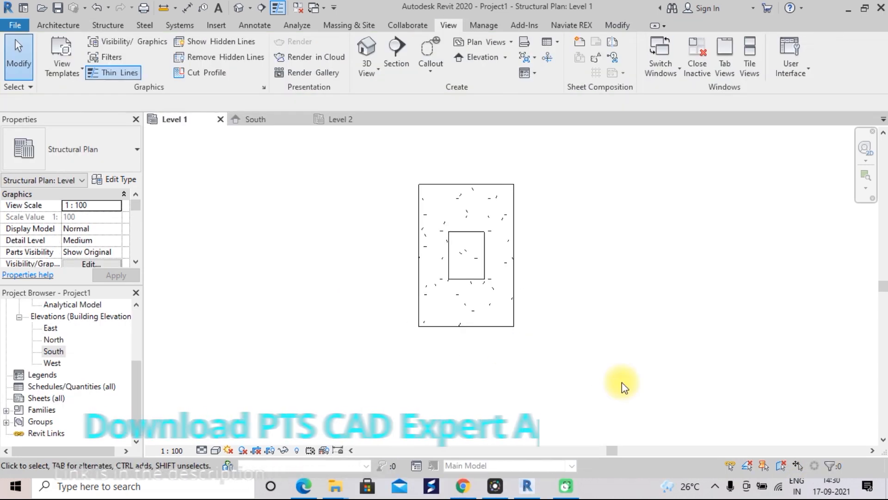
Open the South elevation and tile it alongside the Level 1 and Level 2 plans, with the column and footing in view
click(51, 351)
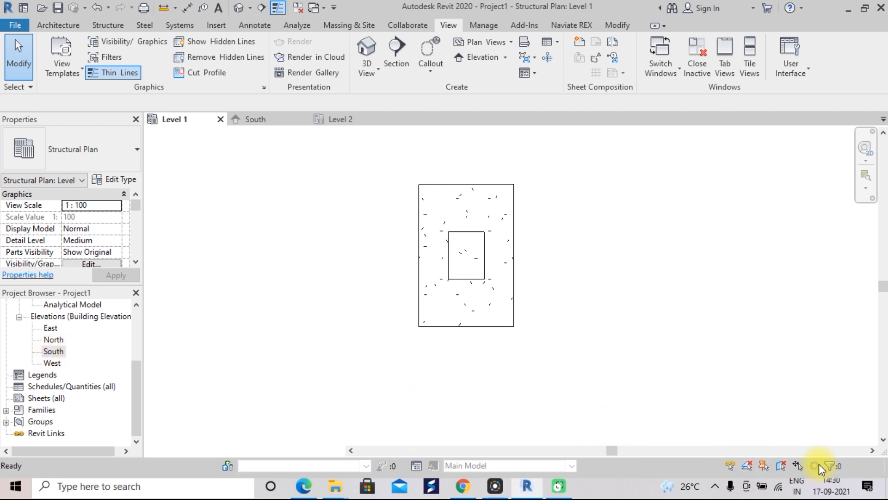
key(ctrl+Tab)
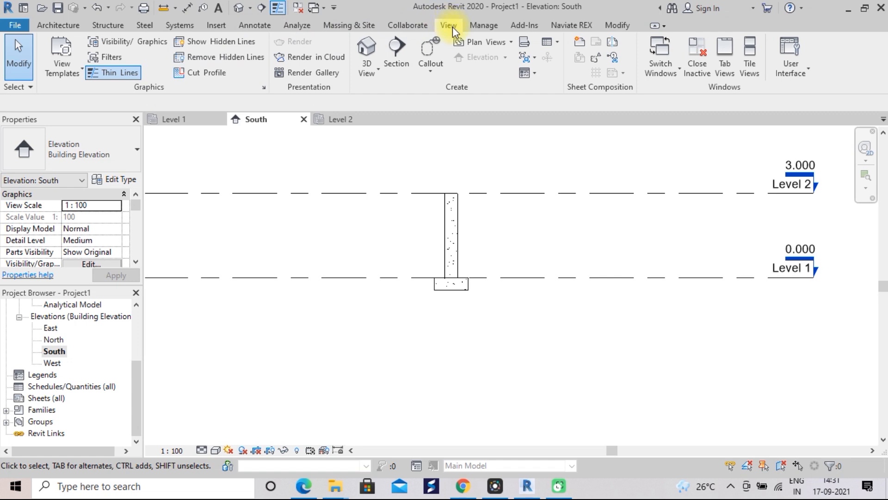
click(751, 68)
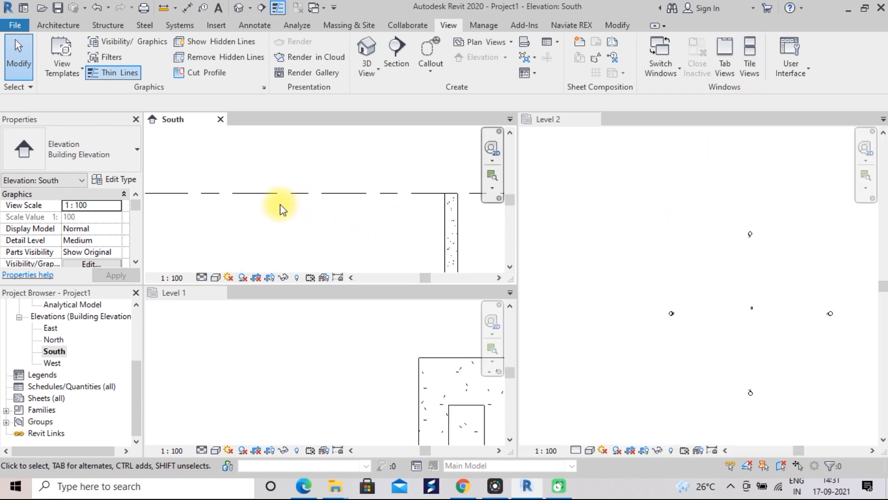
scroll(273, 202, down, 4)
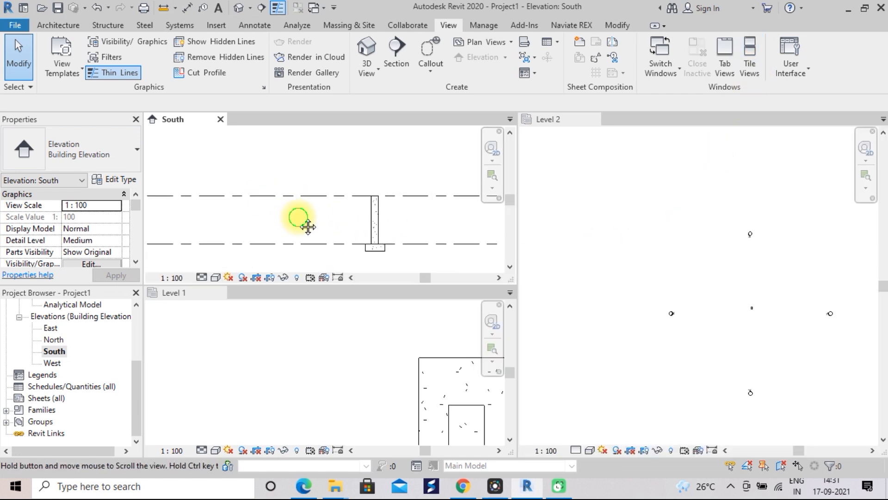
middle_drag(304, 224, 309, 213)
scroll(367, 344, down, 1)
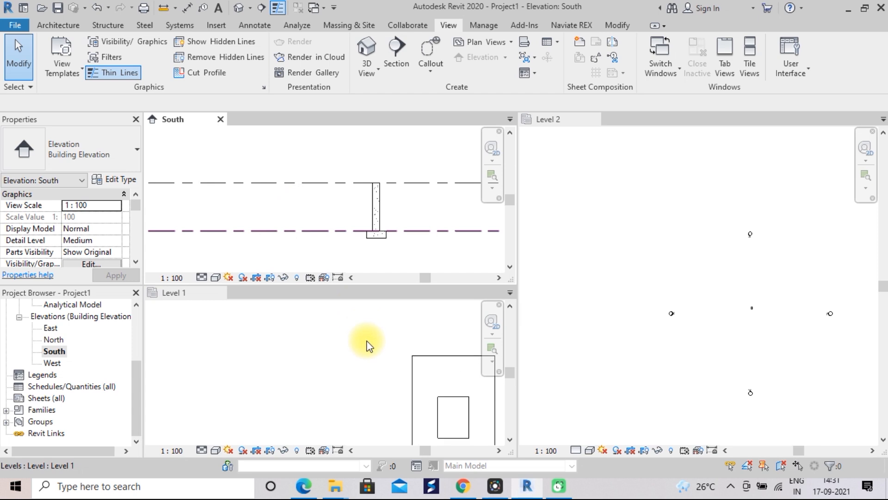
scroll(367, 344, down, 1)
scroll(367, 345, down, 1)
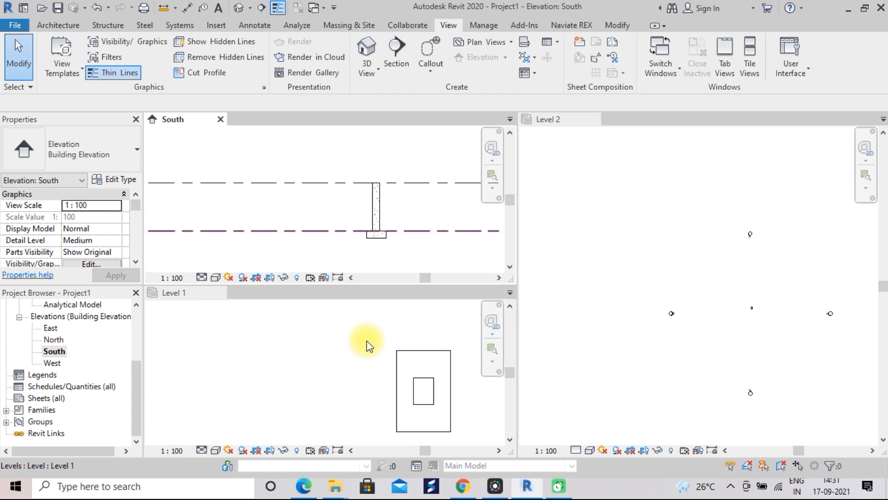
Start placing rebar in the Level 1 plan, accept the rebar shape hook notice and choose Rebar Shape 6-A
click(366, 343)
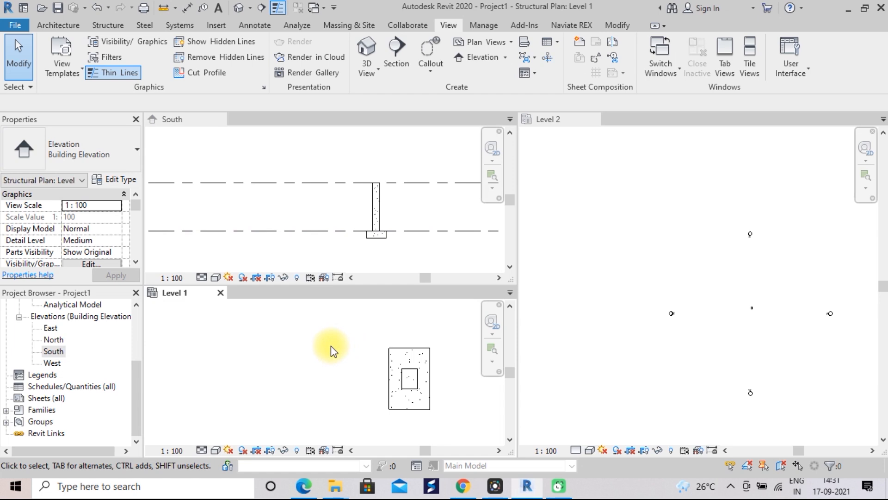
scroll(409, 376, up, 2)
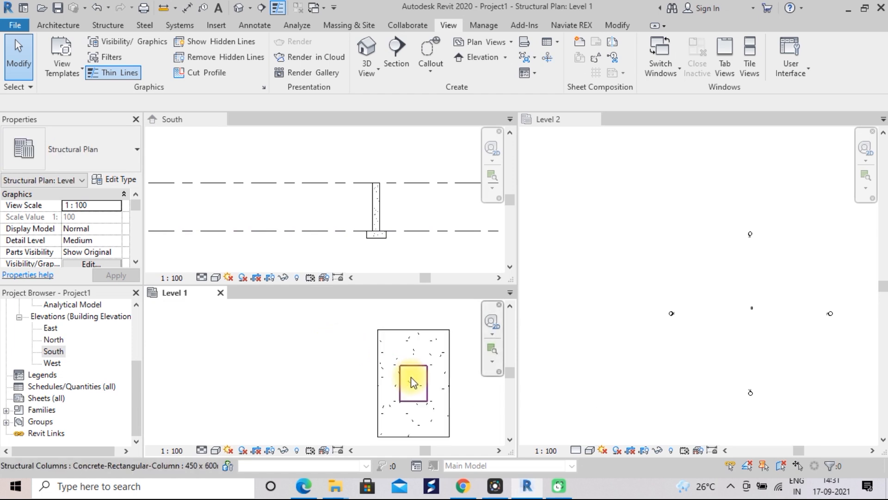
scroll(411, 376, up, 1)
middle_drag(411, 377, 361, 379)
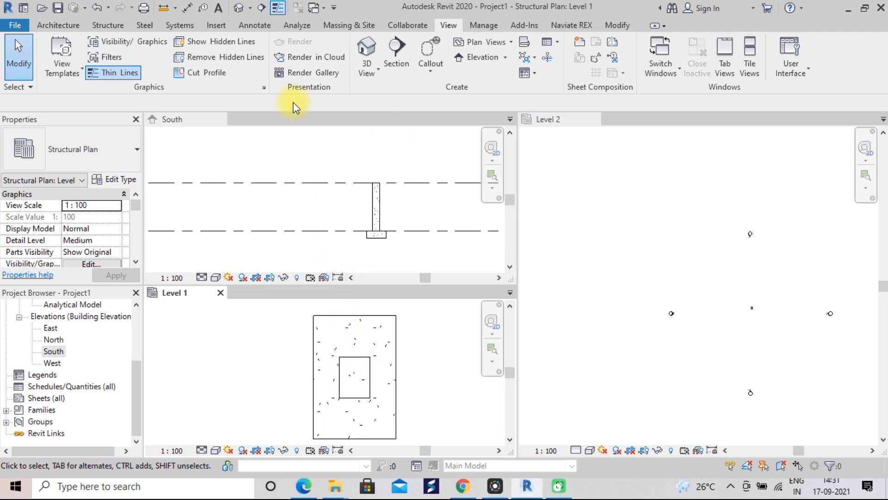
click(105, 26)
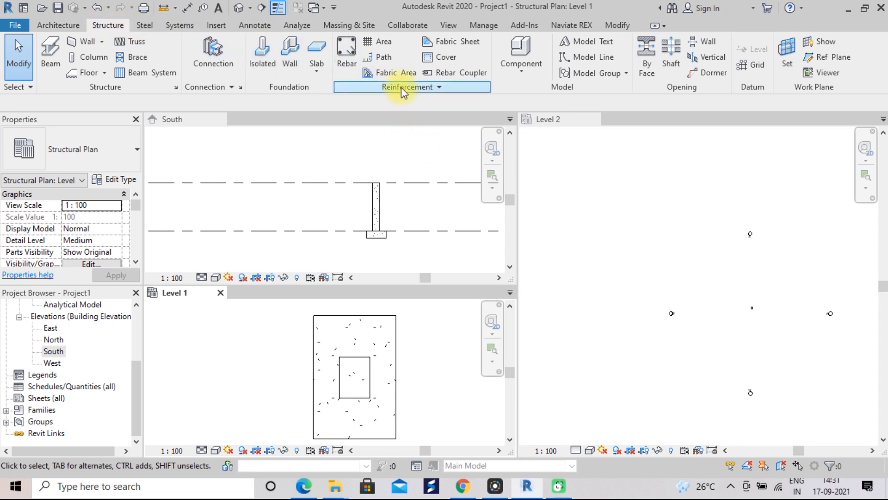
click(344, 52)
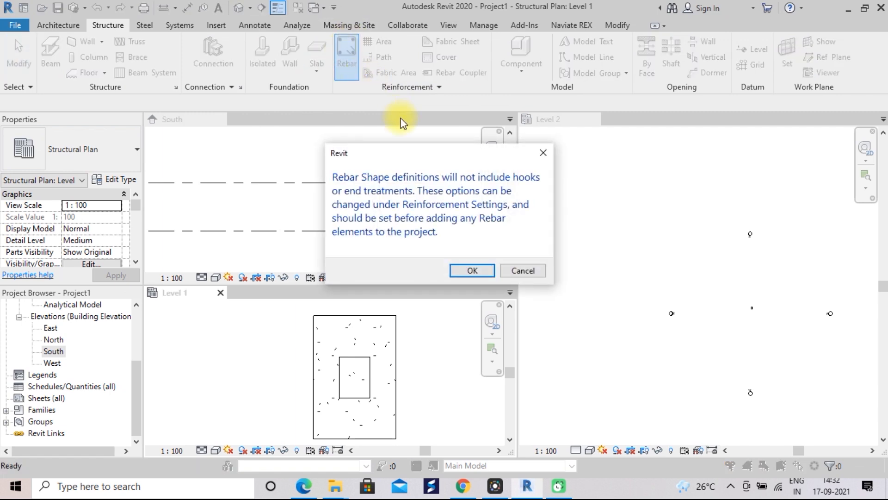
click(464, 272)
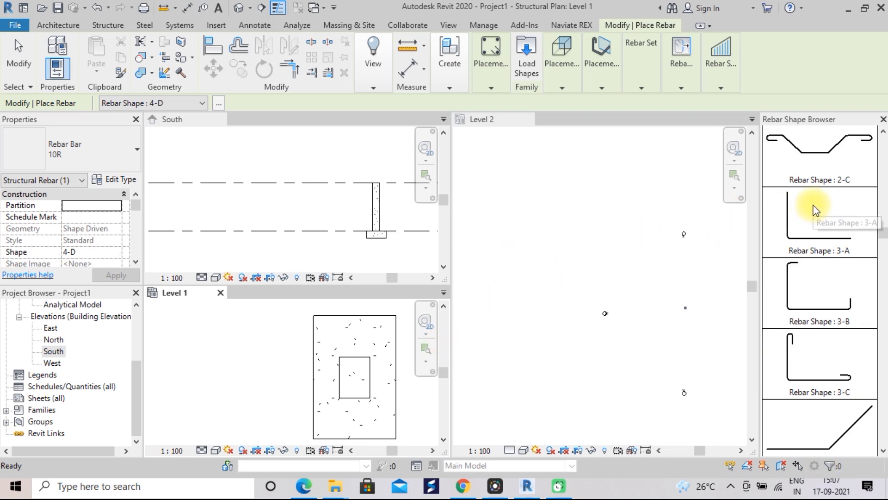
scroll(814, 209, down, 1)
scroll(814, 209, down, 12)
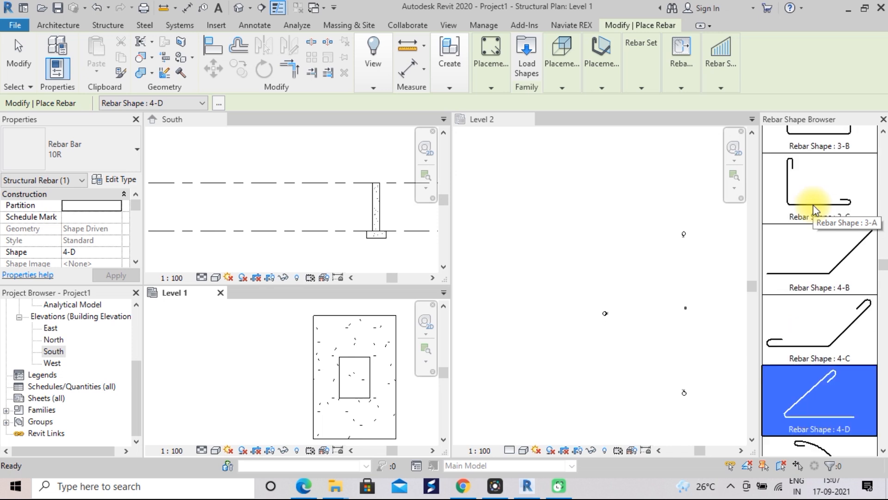
scroll(814, 209, down, 8)
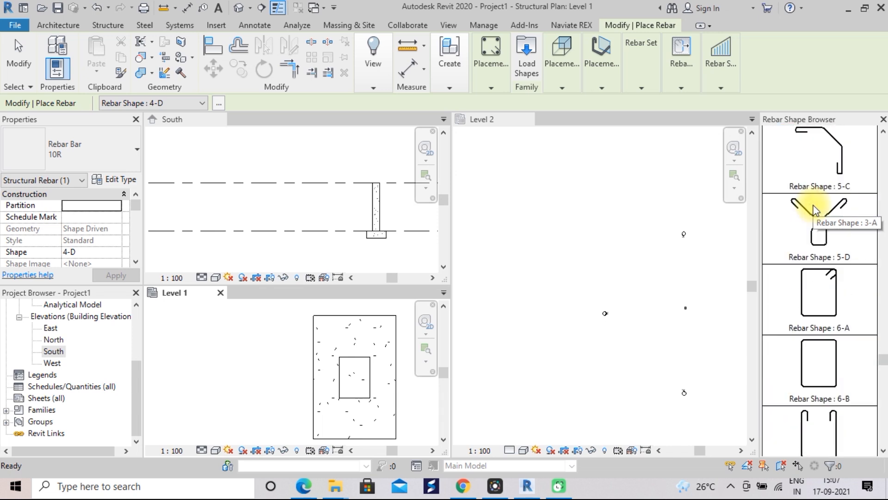
scroll(815, 210, up, 1)
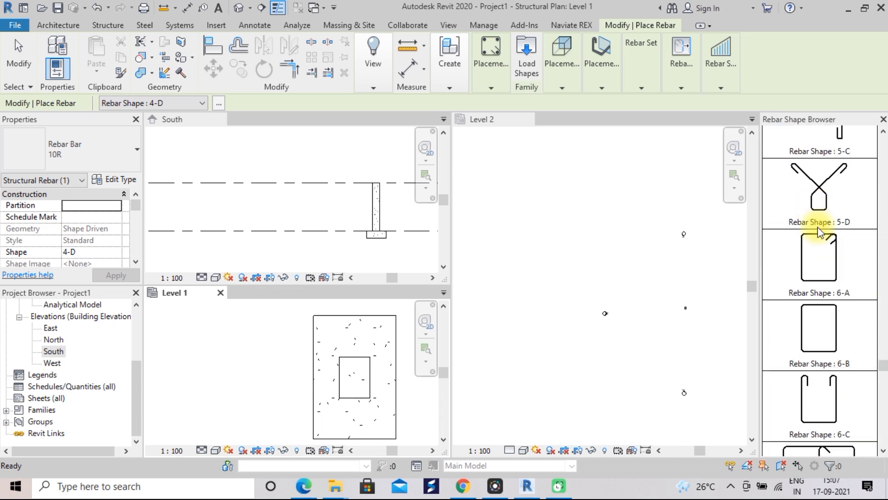
click(817, 256)
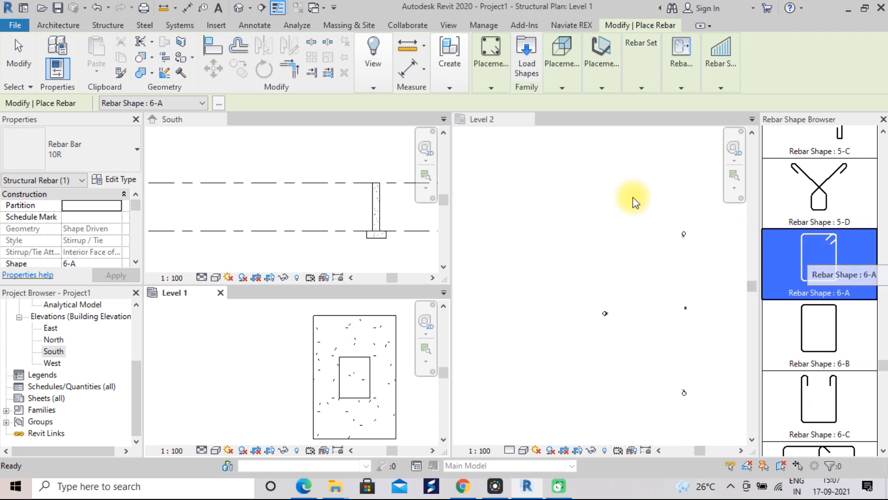
Place a 10R stirrup inside the column in the Level 1 plan, using Far Cover Reference and Parallel to Work Plane
click(600, 88)
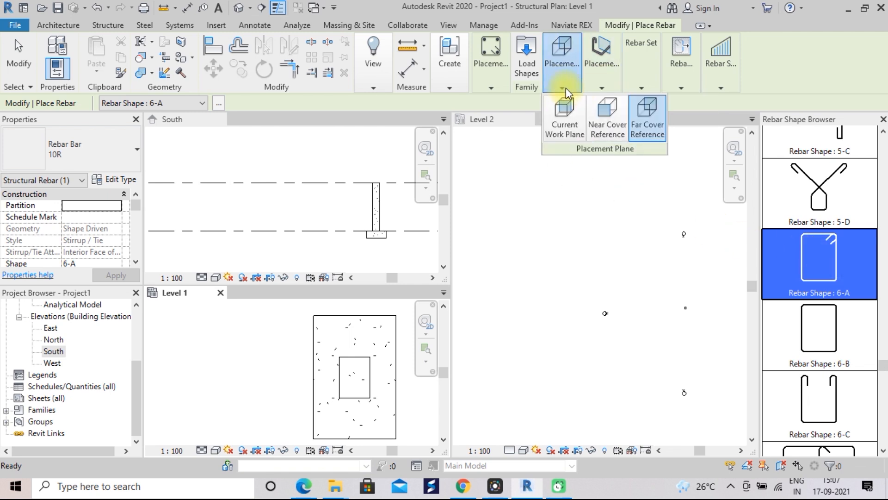
mouse_move(562, 93)
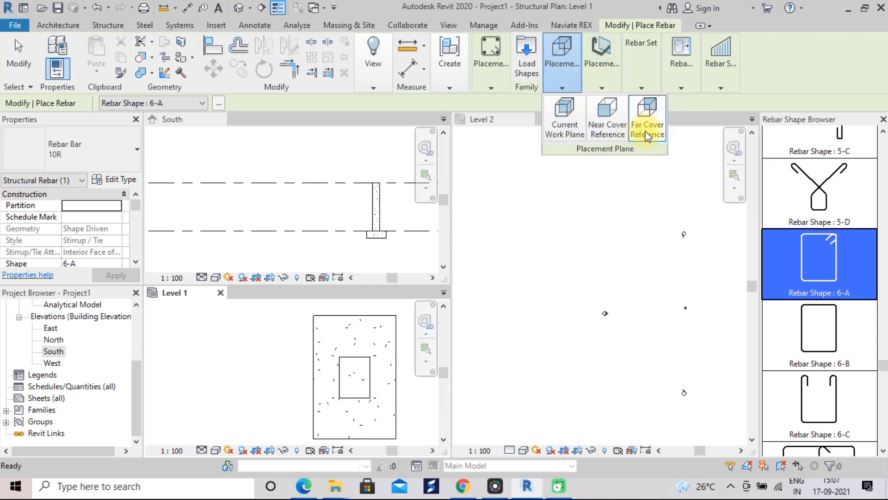
mouse_move(611, 86)
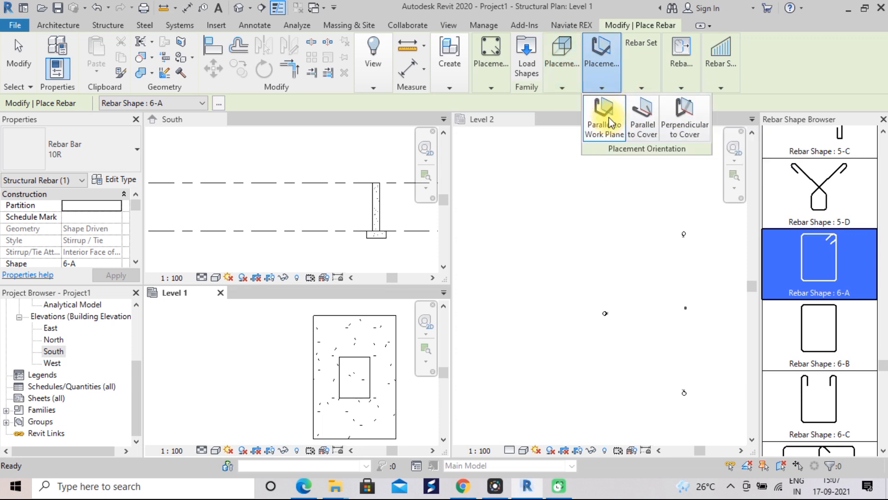
click(135, 149)
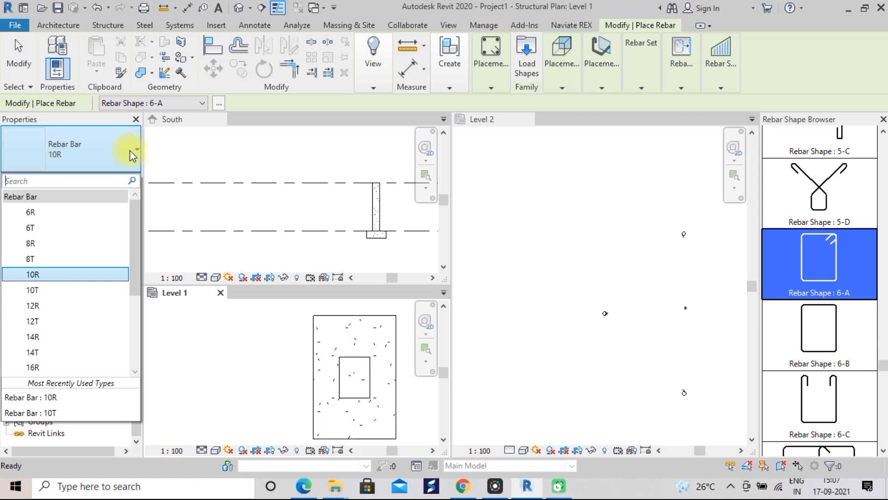
click(71, 274)
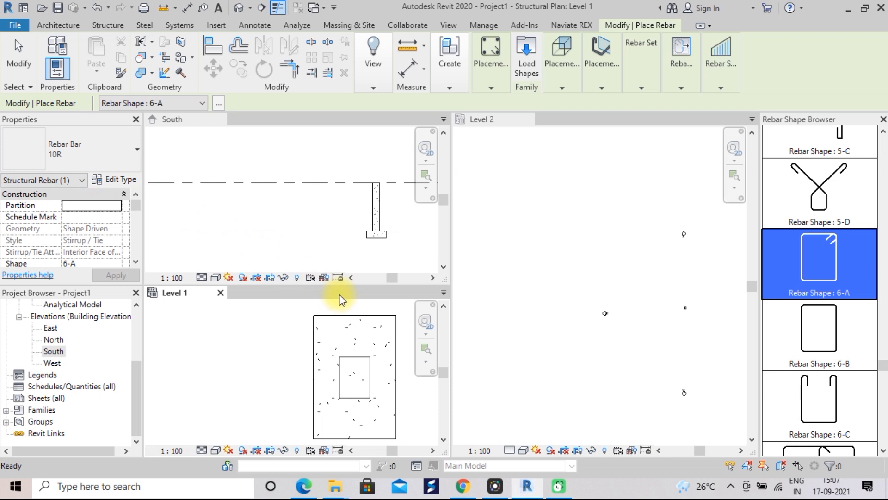
click(321, 324)
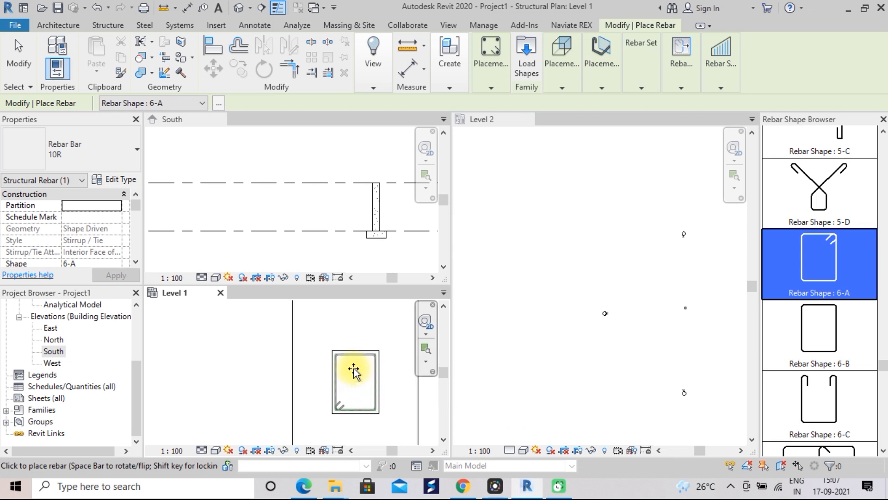
scroll(354, 369, up, 2)
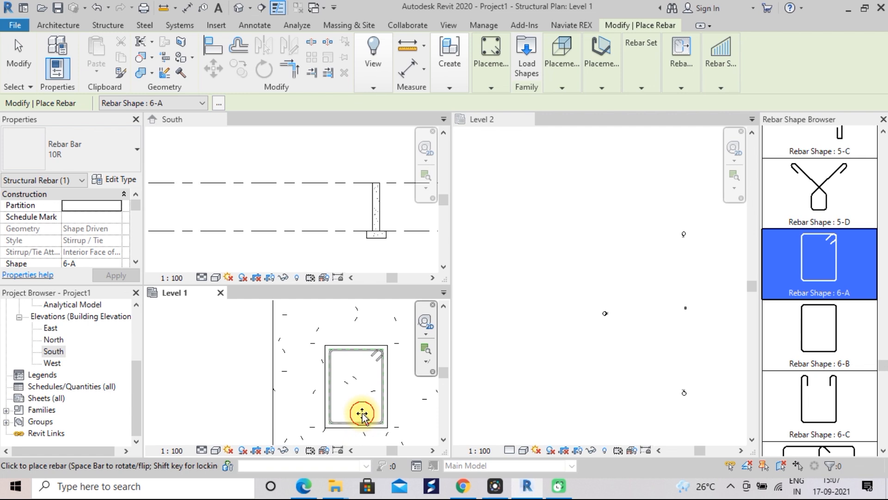
click(362, 413)
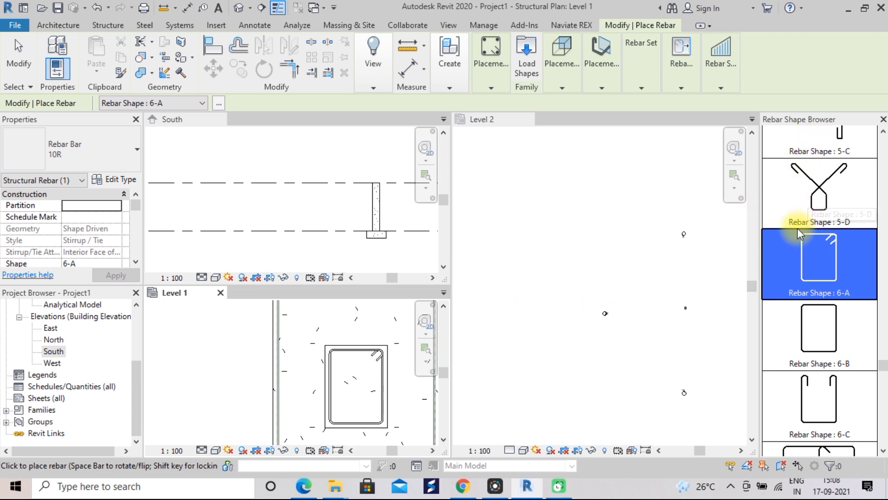
Switch the rebar to straight Rebar Shape 1-A with the placement orientation Perpendicular to Cover
scroll(797, 229, up, 5)
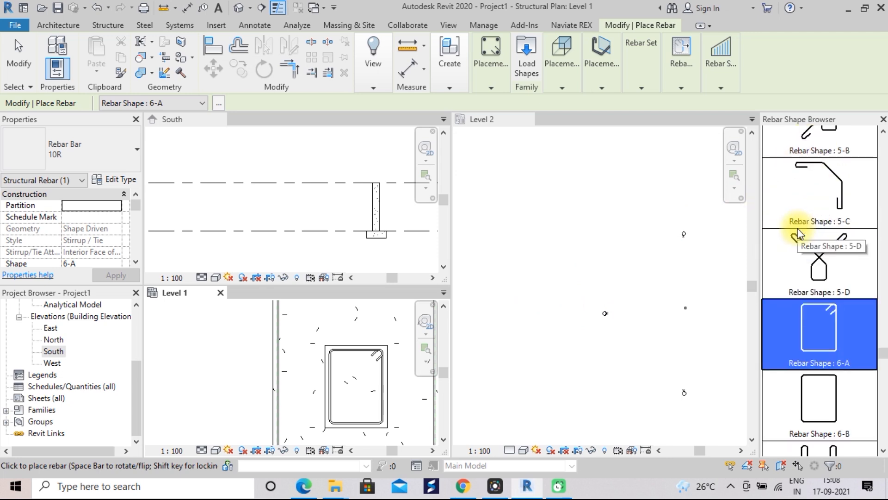
scroll(797, 231, up, 1)
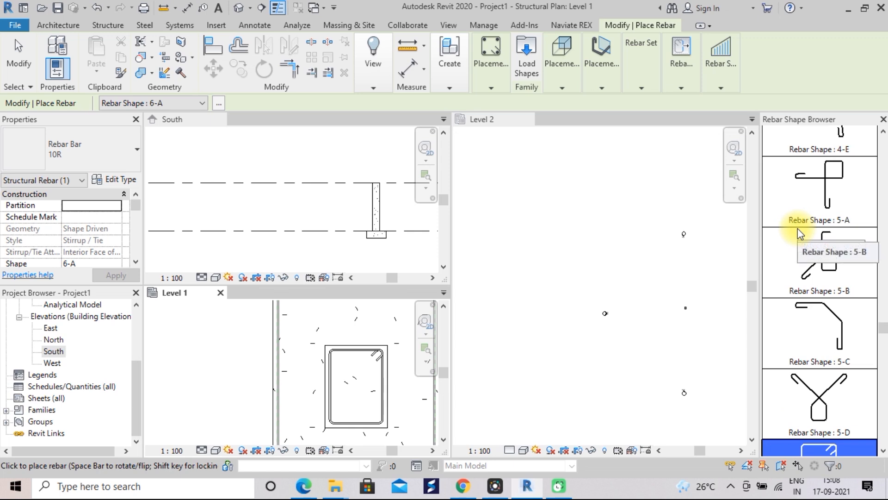
scroll(799, 233, up, 4)
scroll(799, 233, up, 10)
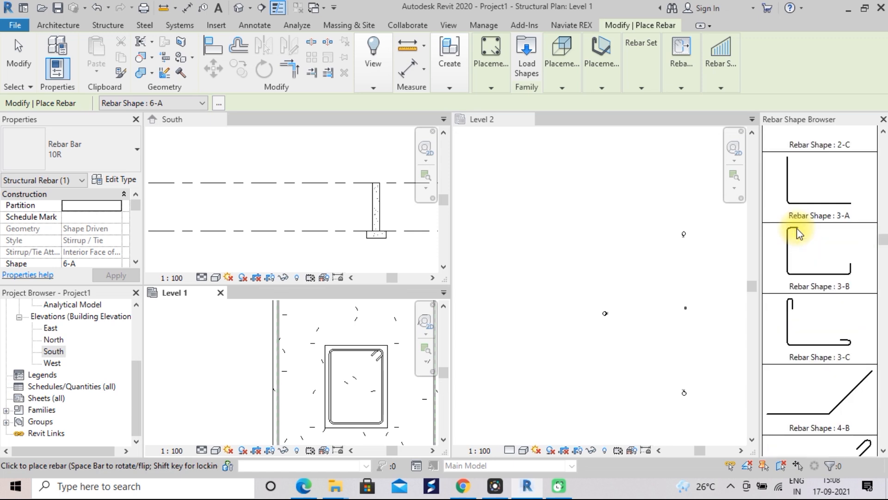
scroll(796, 233, up, 4)
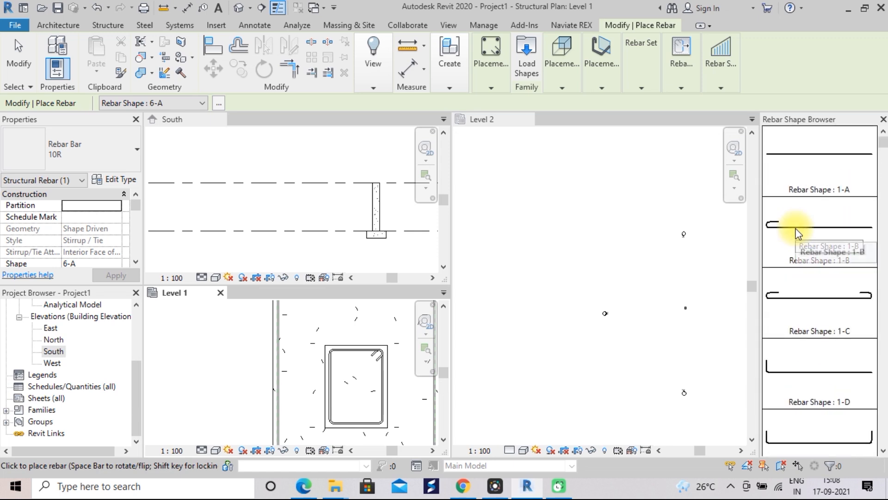
click(817, 174)
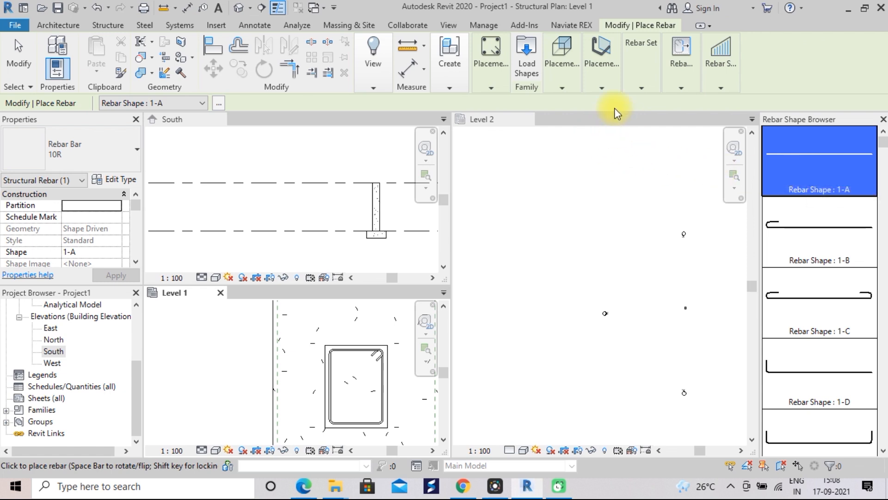
click(602, 86)
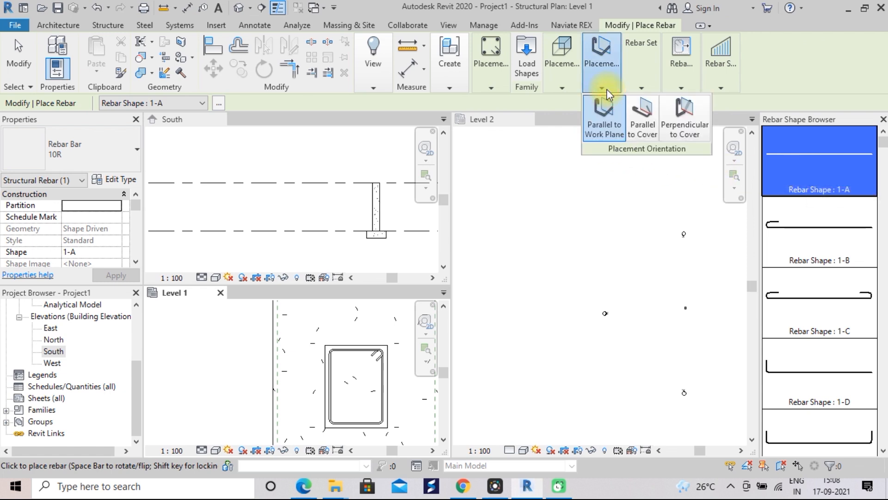
click(682, 124)
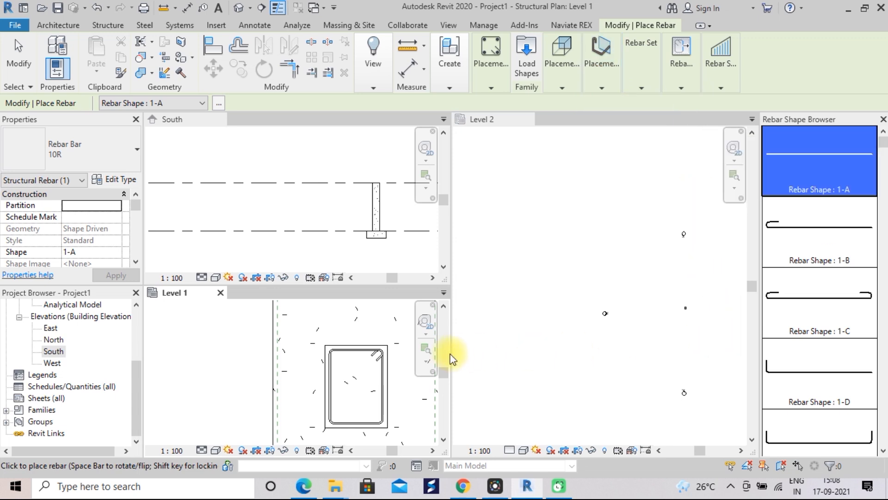
Place a straight vertical 10R bar in each of the four inner corners of the column's stirrup
scroll(382, 363, up, 5)
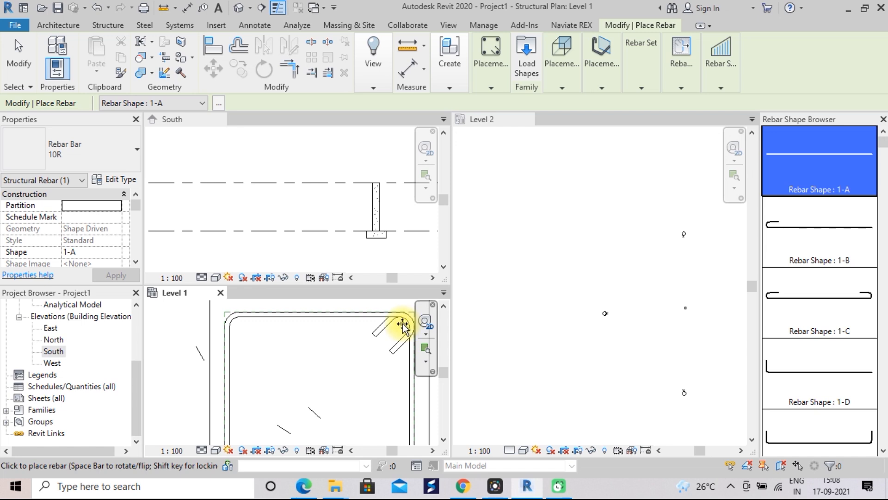
click(403, 323)
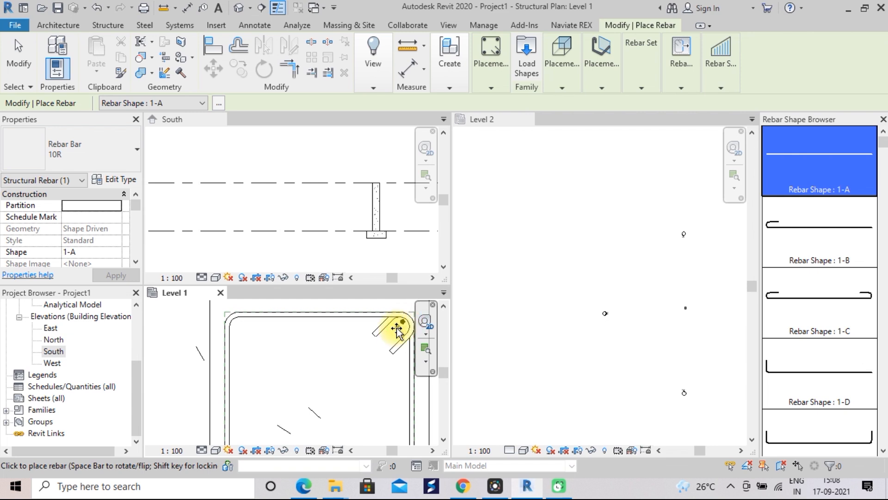
click(237, 323)
scroll(308, 363, down, 3)
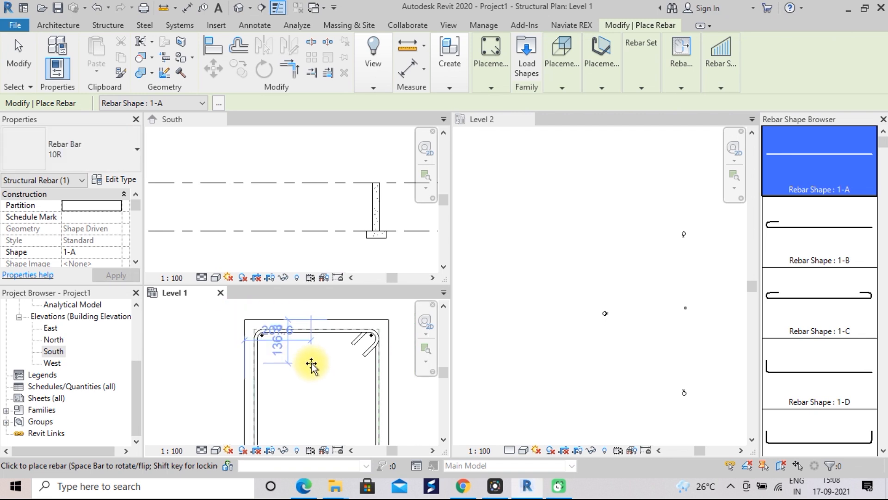
scroll(317, 356, up, 5)
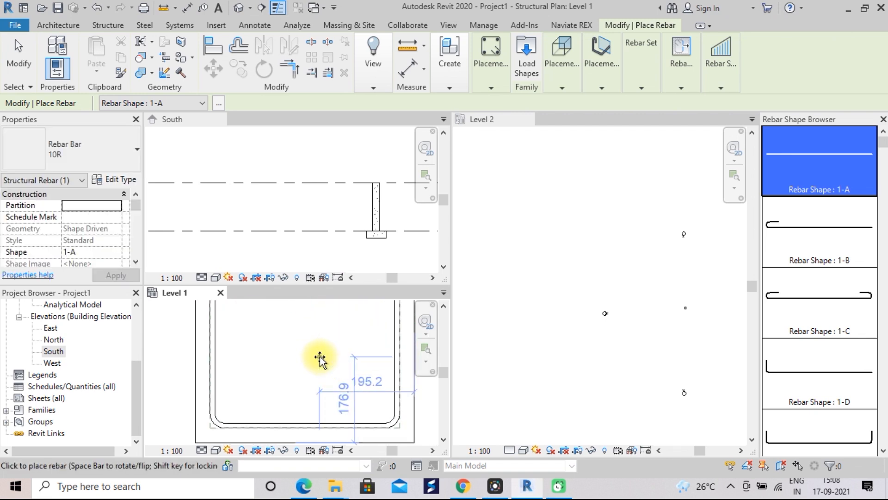
click(401, 423)
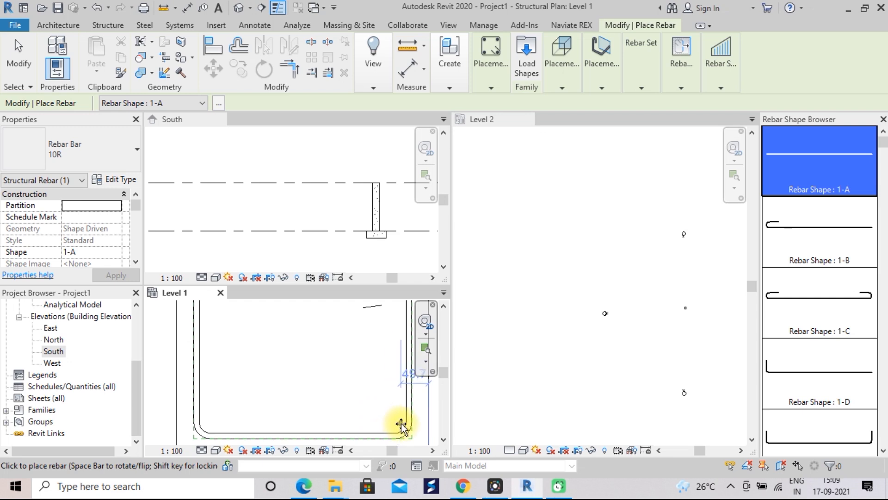
click(203, 425)
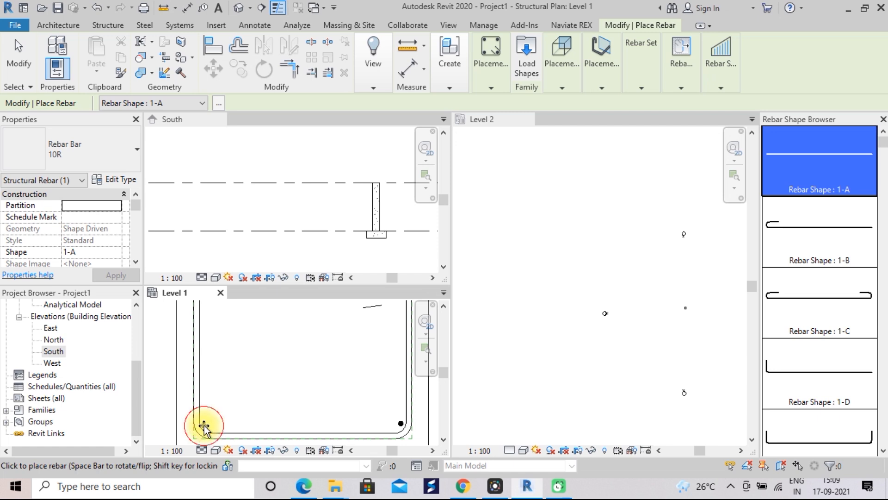
Change the four vertical corner bars of the column to rebar type 16R
scroll(277, 391, down, 1)
scroll(277, 391, down, 5)
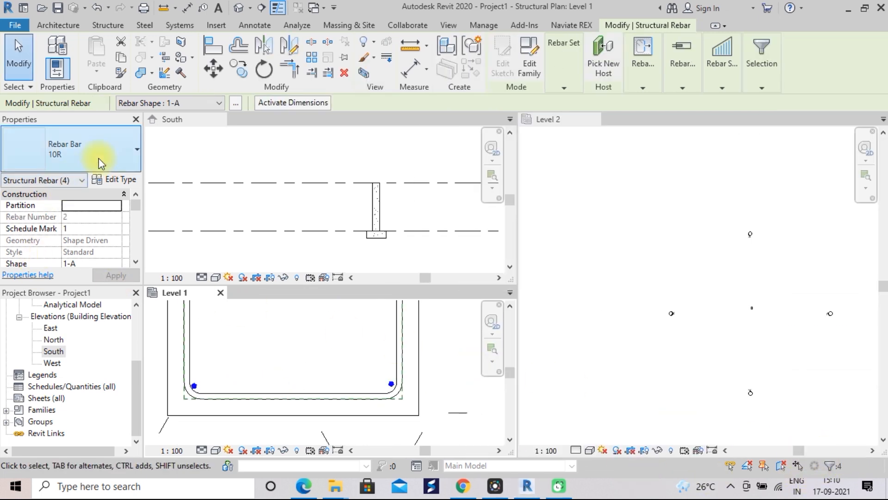
click(134, 153)
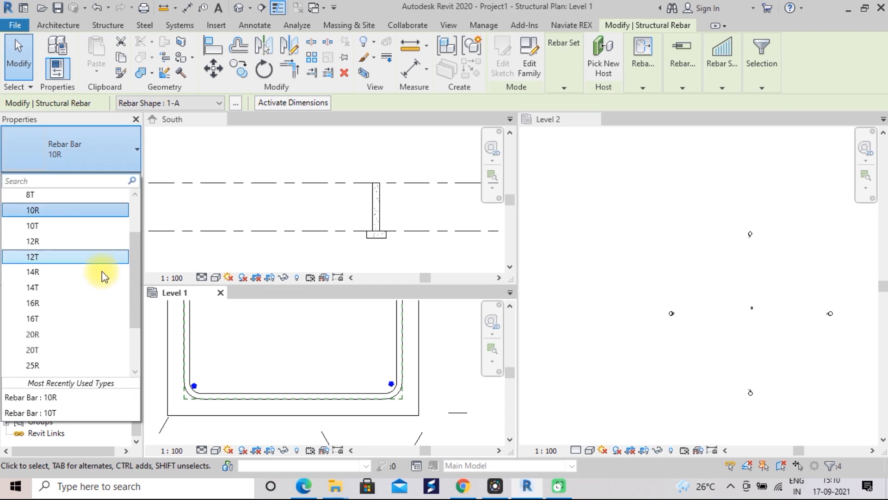
mouse_move(140, 259)
mouse_down()
mouse_move(130, 270)
mouse_move(127, 257)
mouse_up()
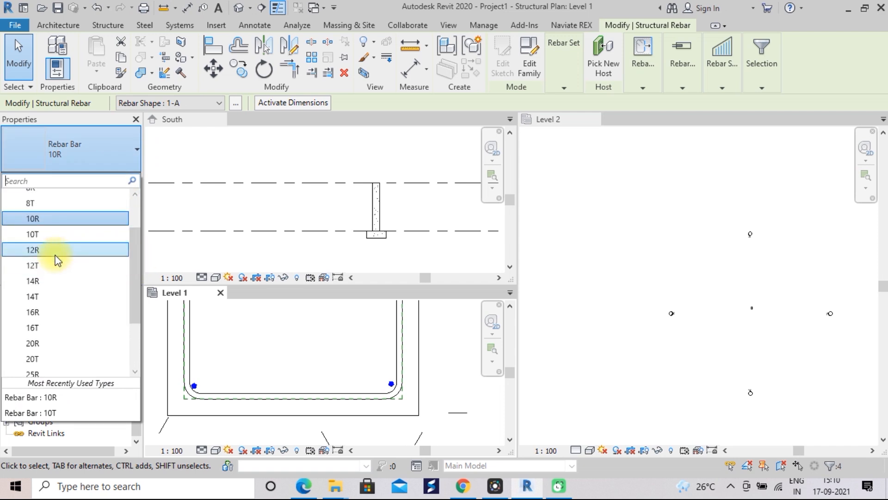
click(45, 311)
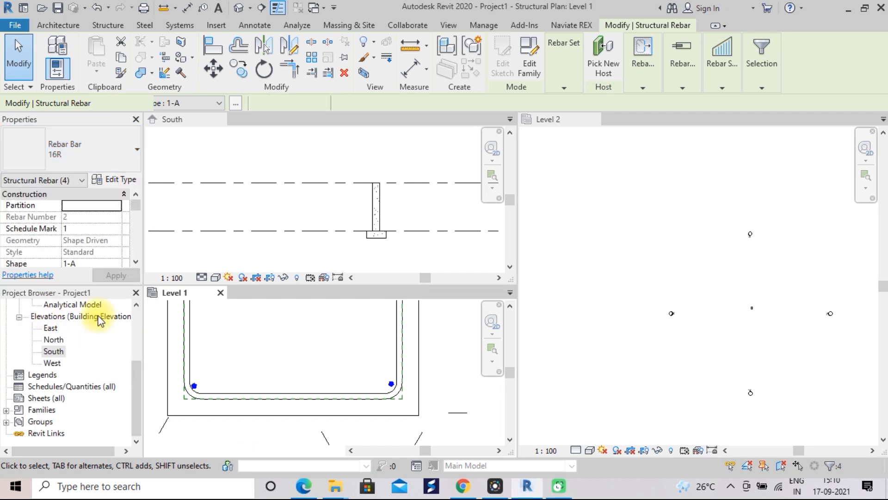
Examine the column base and the footing below it in the South elevation
scroll(349, 319, down, 3)
scroll(350, 319, down, 1)
middle_drag(350, 326, 345, 385)
scroll(340, 369, down, 1)
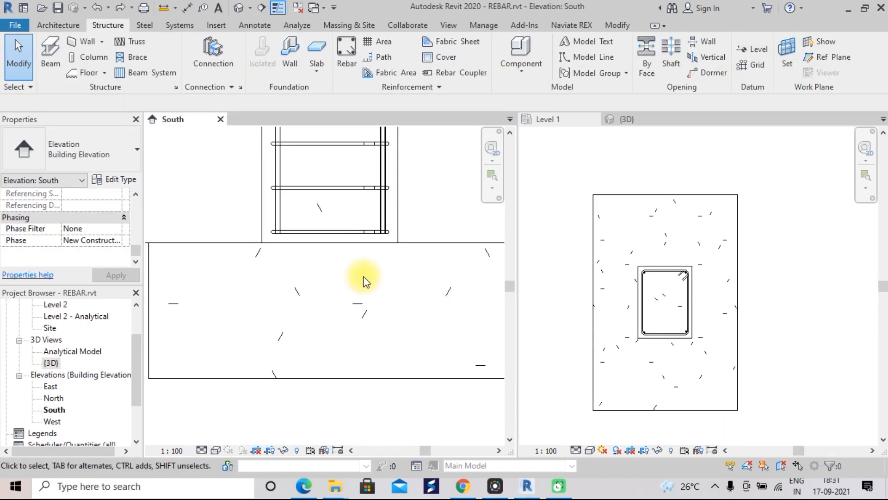
scroll(363, 279, up, 3)
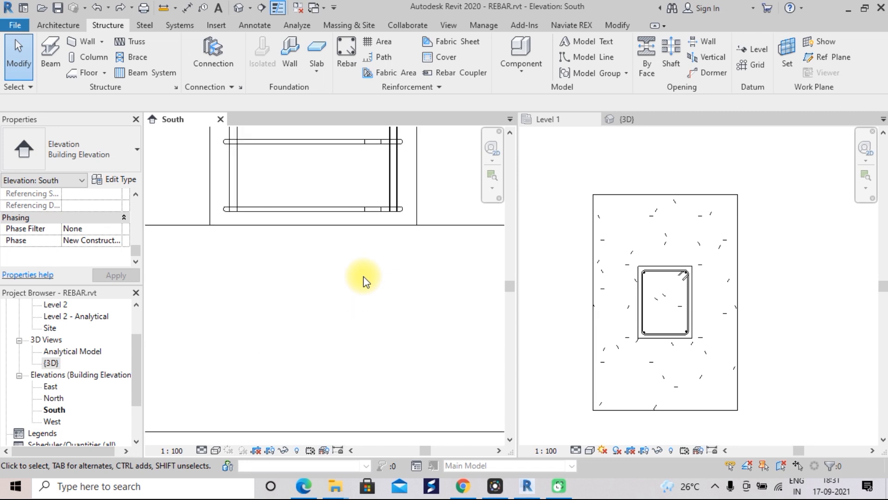
scroll(366, 278, down, 2)
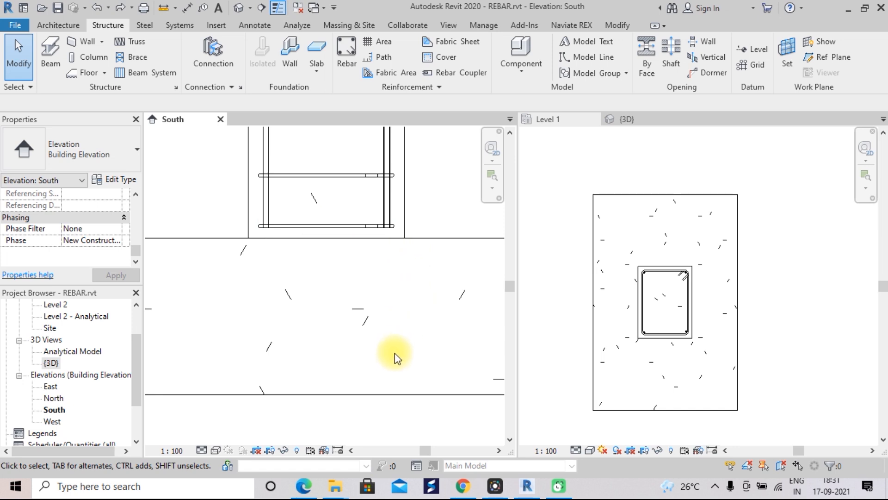
scroll(398, 339, down, 3)
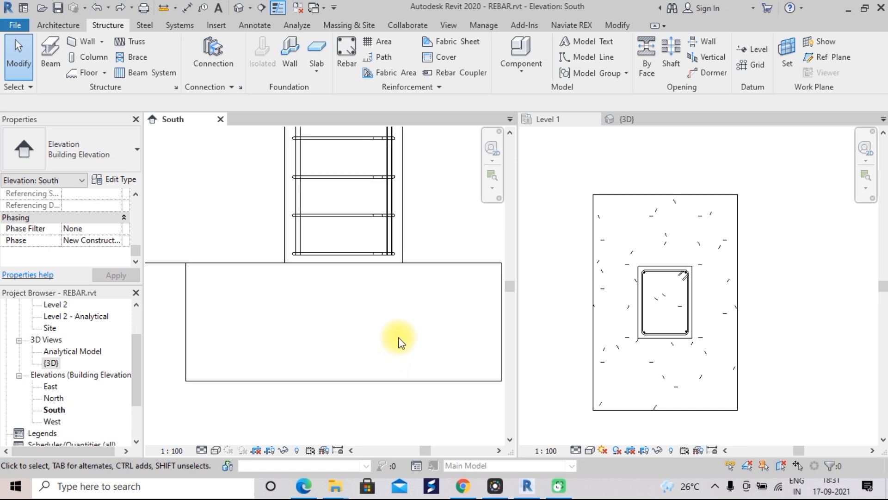
scroll(401, 341, up, 2)
scroll(398, 329, up, 1)
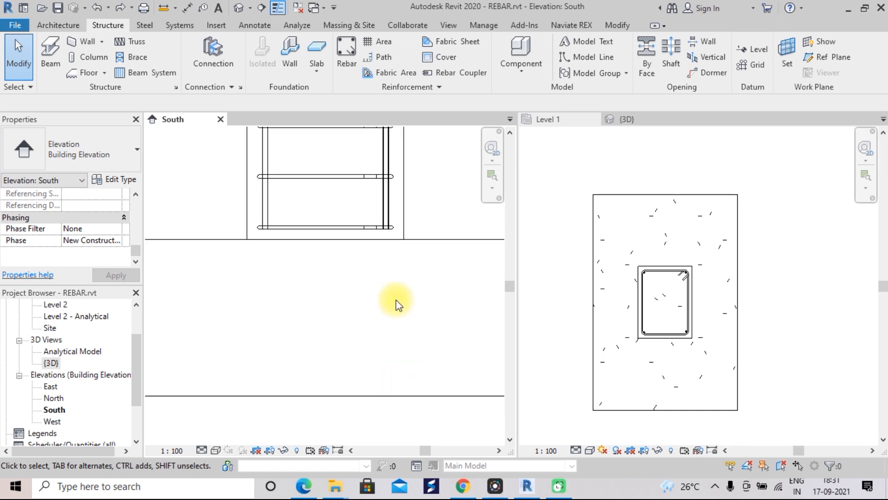
Set dimension I of all four vertical 16R column bars to 3390 mm to extend them into the footing
click(386, 216)
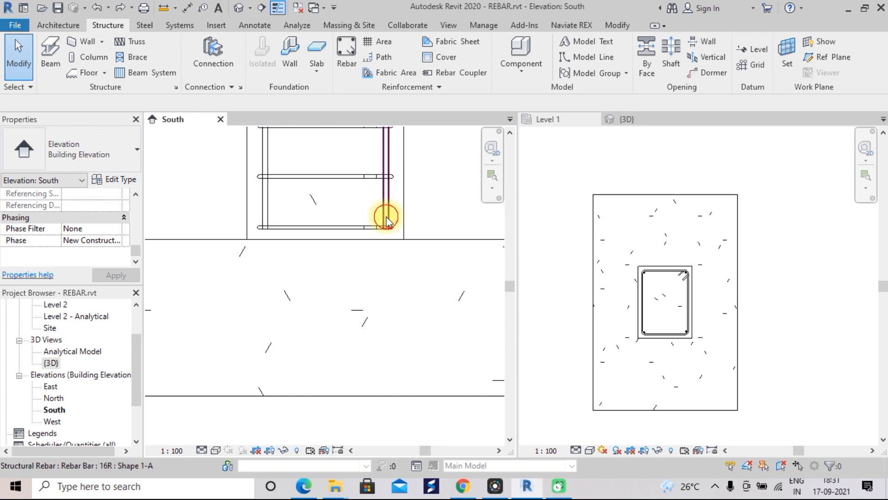
click(393, 231)
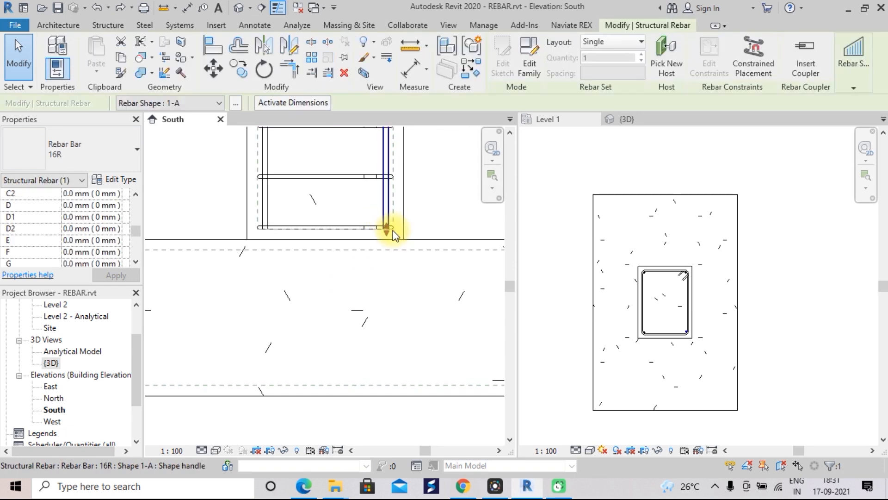
drag(393, 230, 393, 230)
key(s)
key(a)
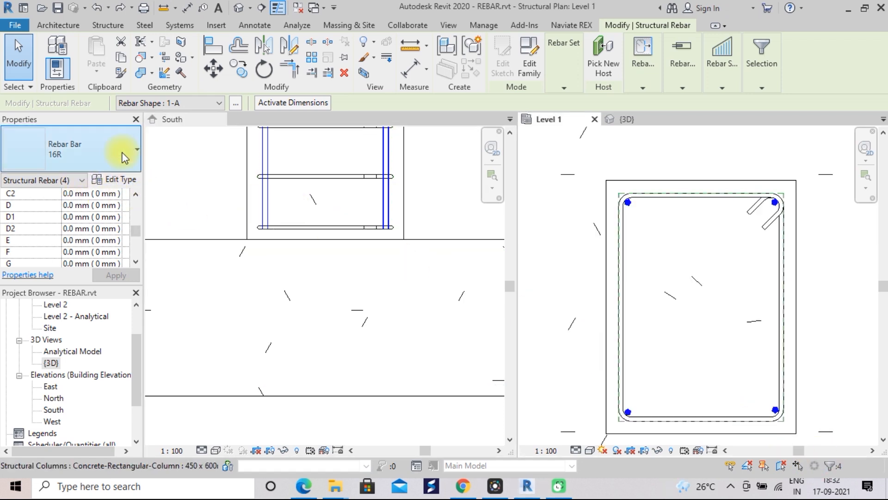
mouse_move(135, 232)
mouse_down()
mouse_move(138, 220)
mouse_move(134, 240)
mouse_up()
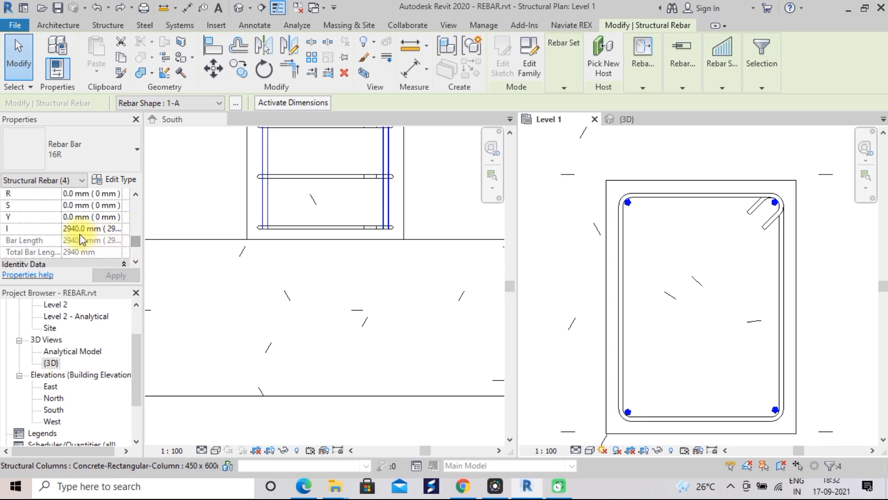
click(78, 229)
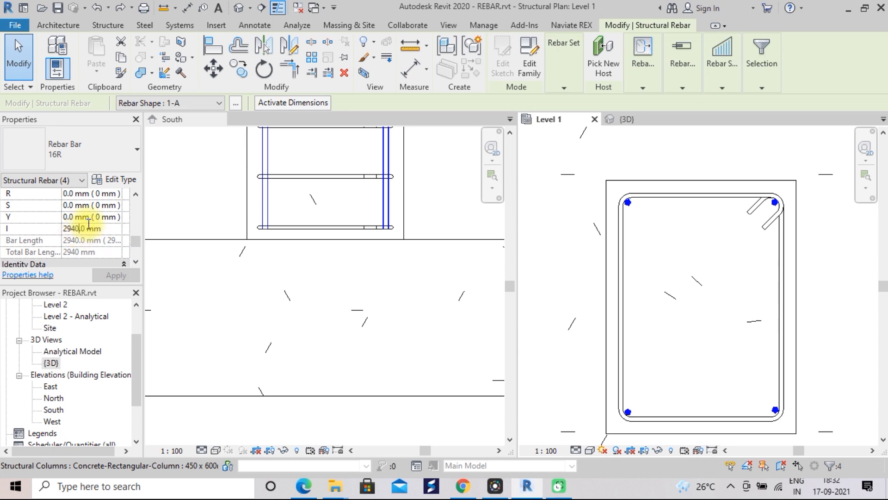
key(BackSpace)
key(BackSpace)
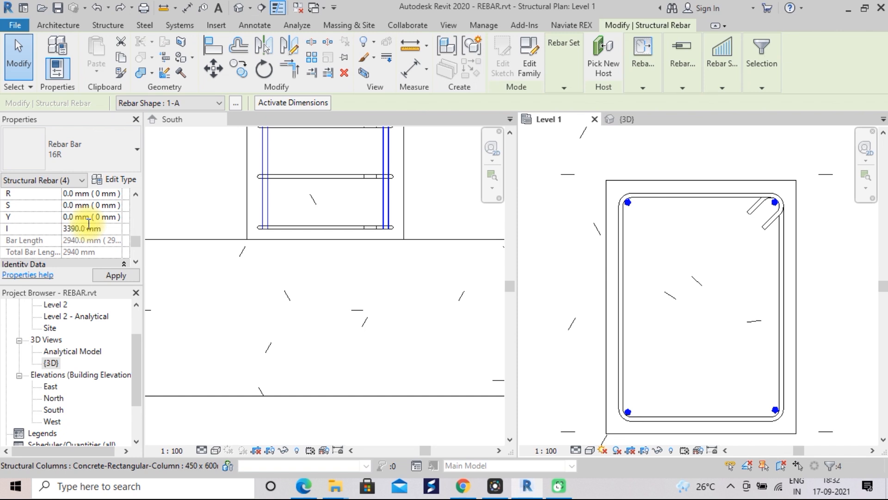
click(115, 275)
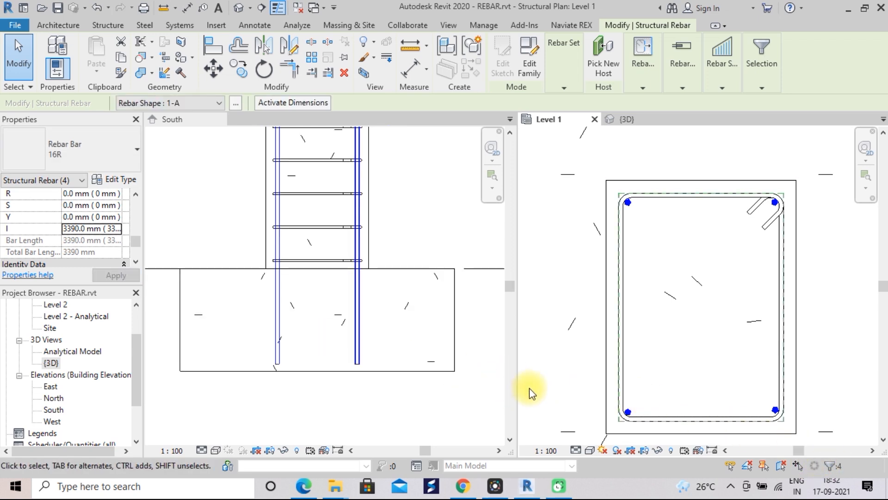
Place a 10R bar of Rebar Shape 1-E, oriented Perpendicular to Cover, at the footing's lower left corner in the South elevation
scroll(386, 360, down, 3)
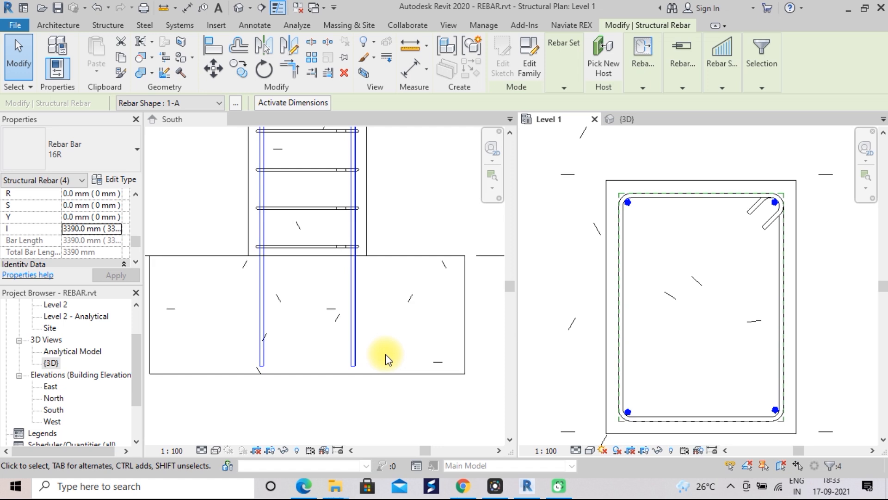
scroll(387, 354, down, 2)
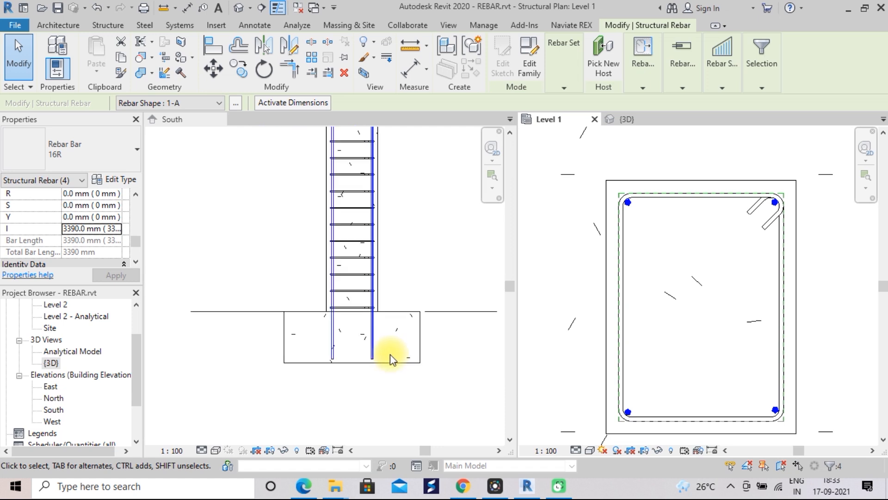
scroll(390, 356, up, 2)
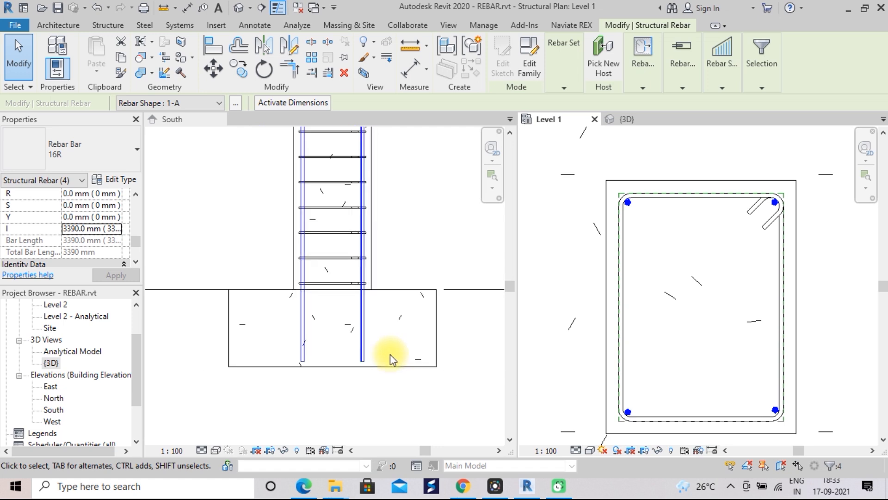
scroll(392, 357, up, 1)
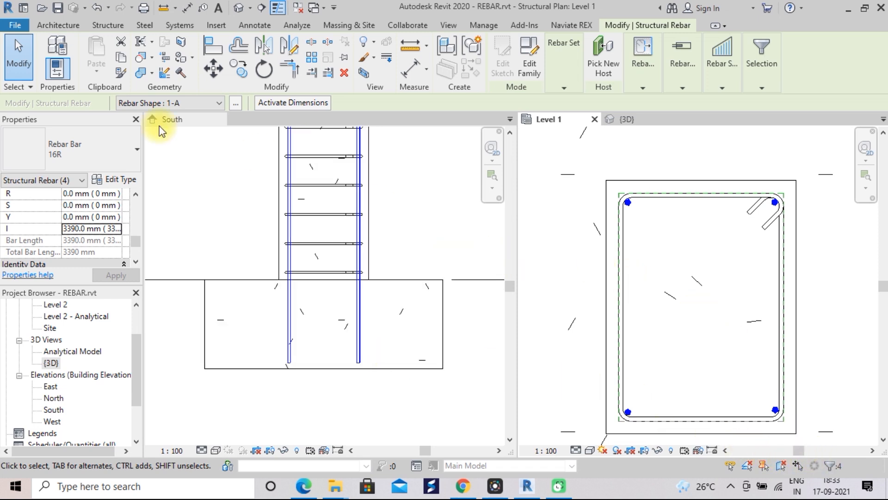
click(108, 25)
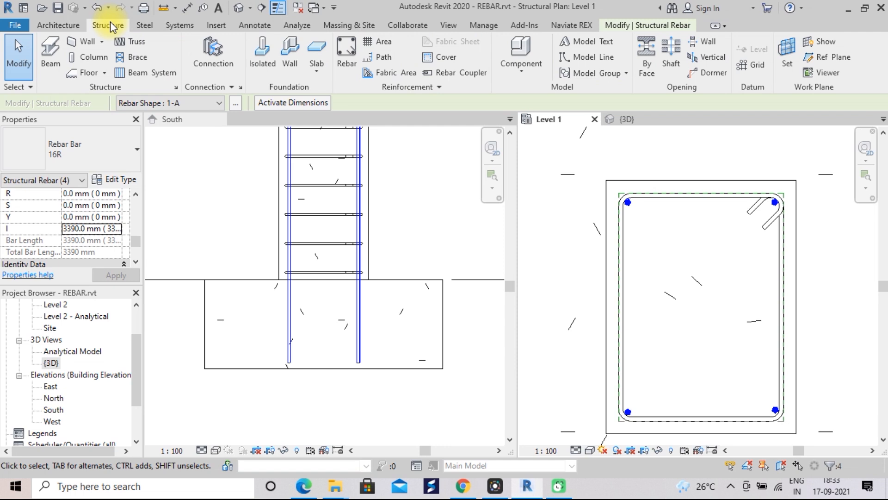
click(348, 64)
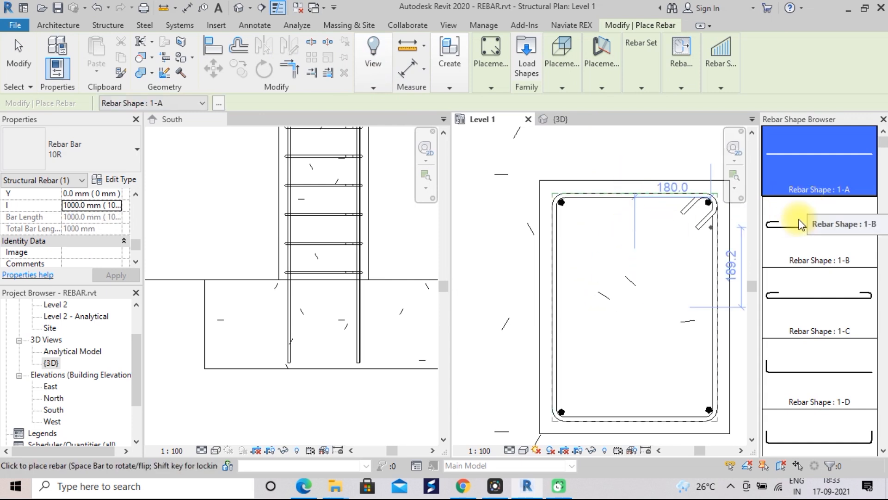
scroll(810, 267, down, 2)
scroll(813, 277, down, 1)
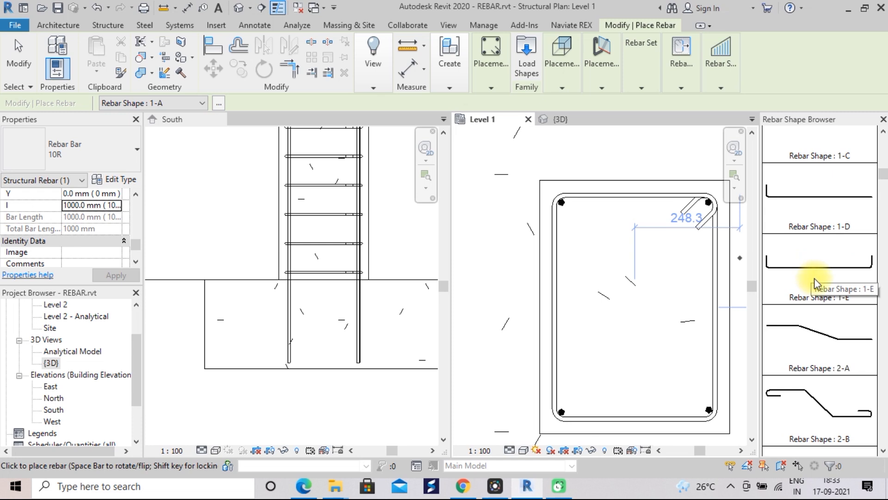
click(792, 269)
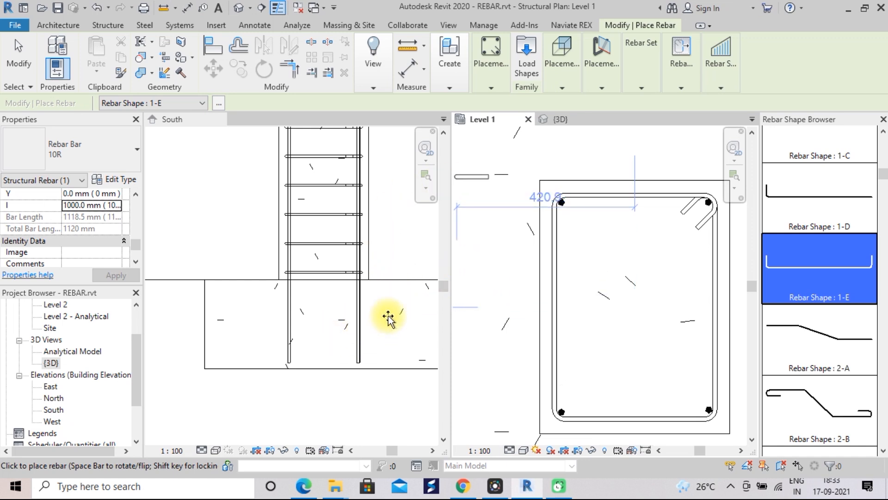
scroll(391, 316, down, 2)
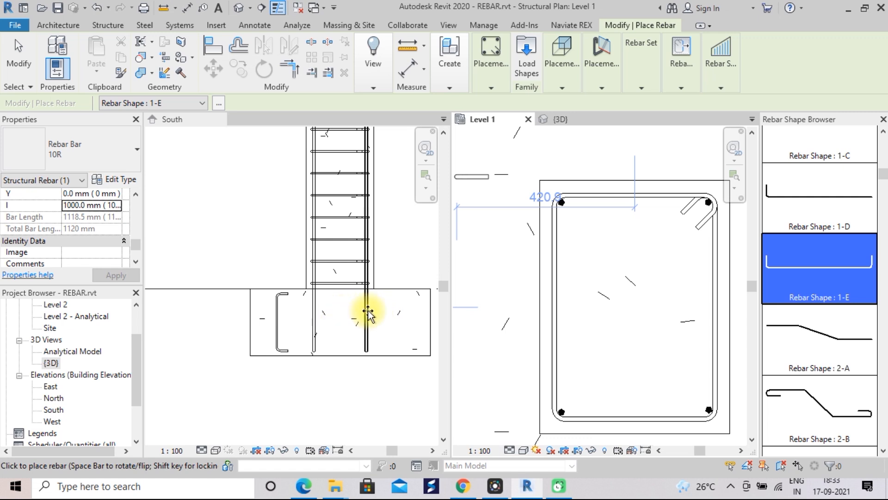
click(600, 87)
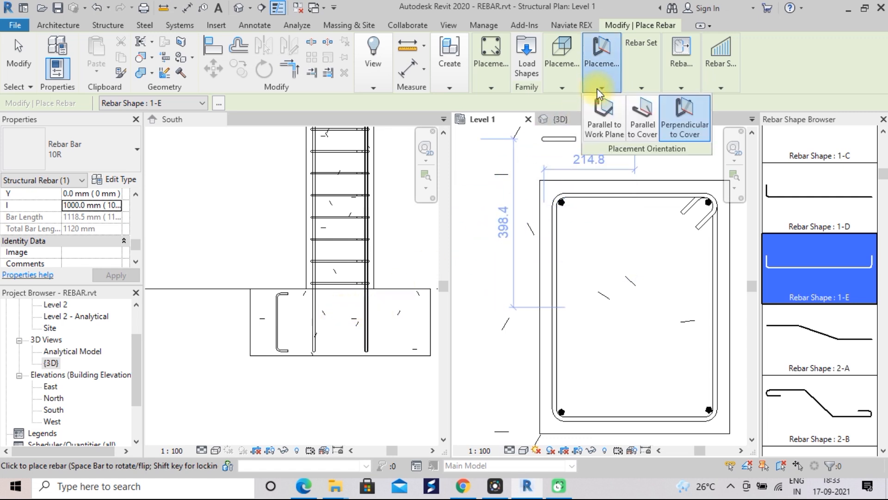
click(692, 130)
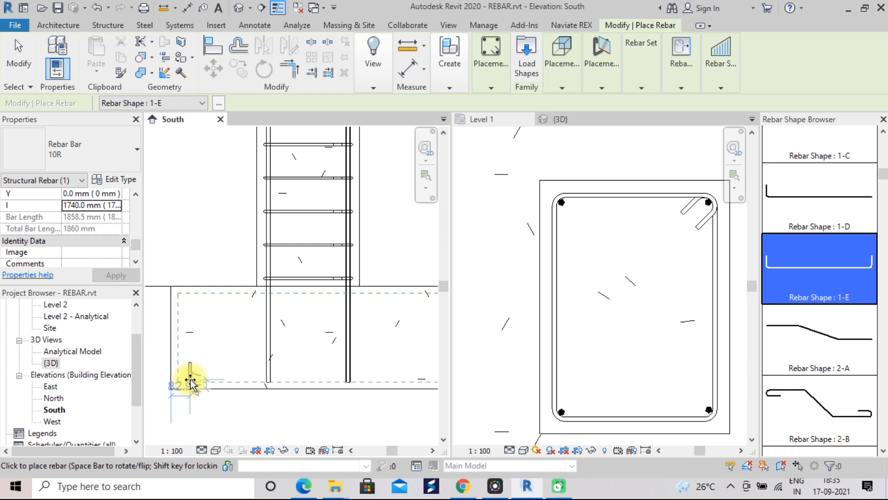
click(191, 382)
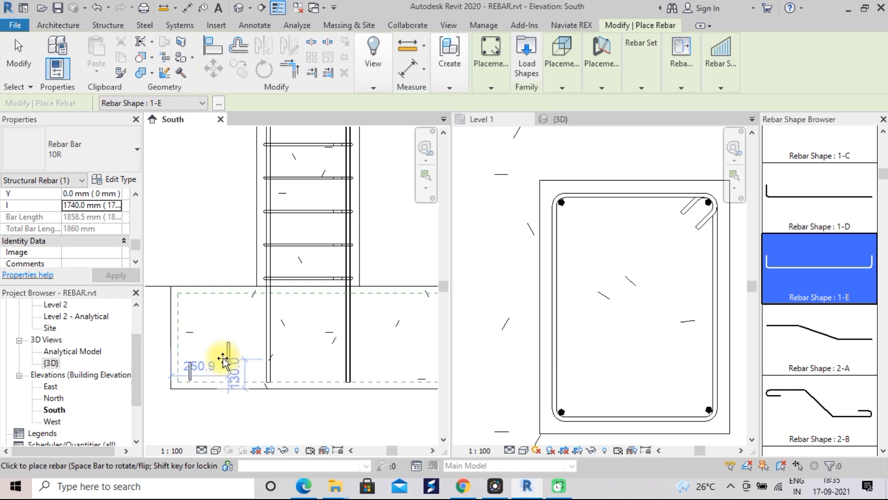
Change the bar at the footing's lower left corner to rebar type 12R
click(138, 152)
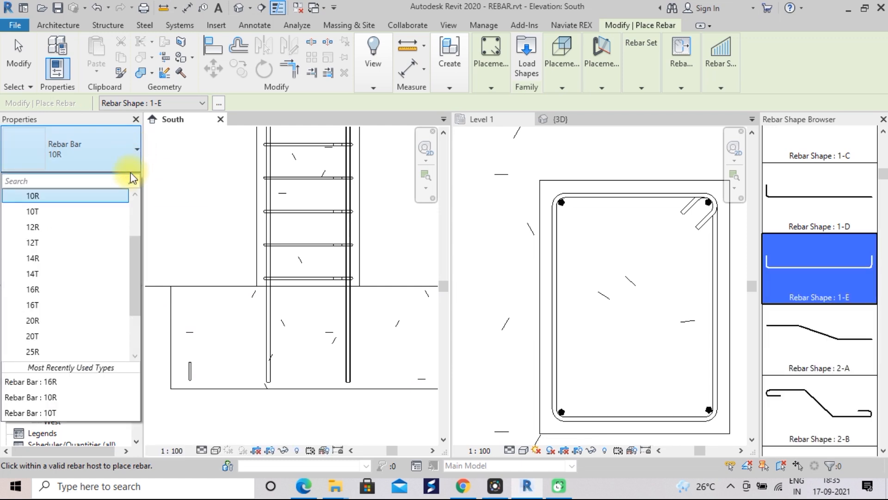
click(103, 238)
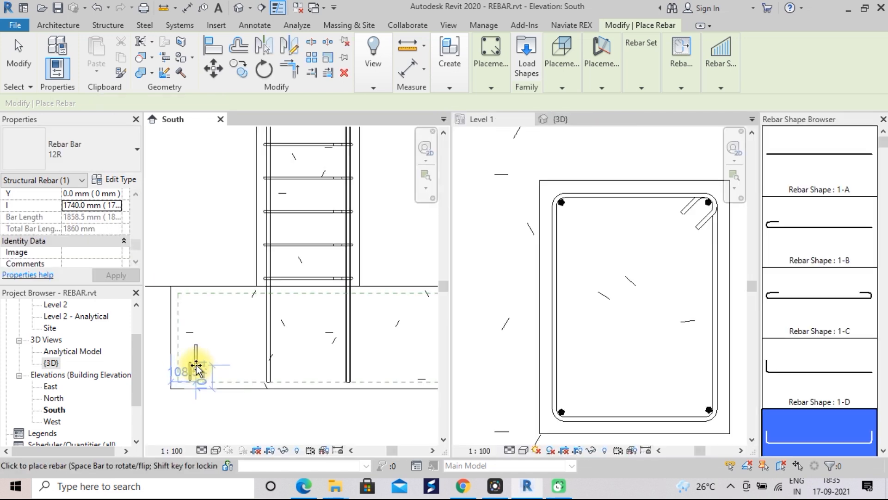
key(Escape)
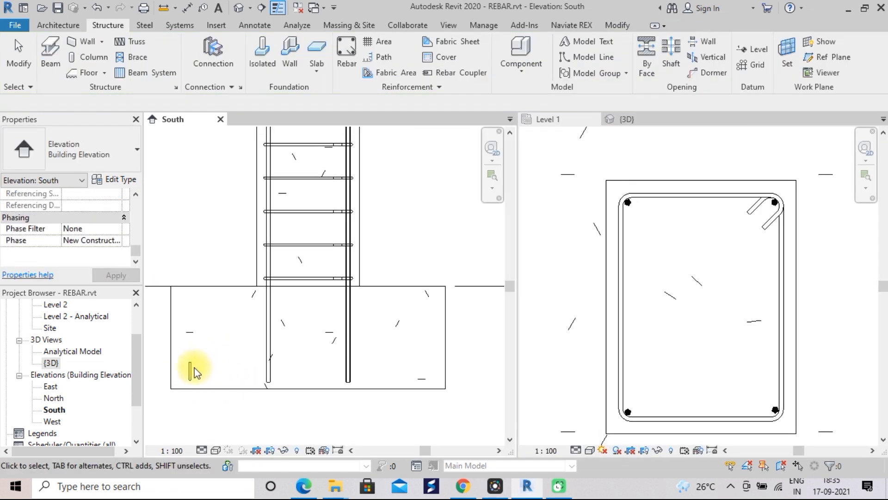
click(190, 366)
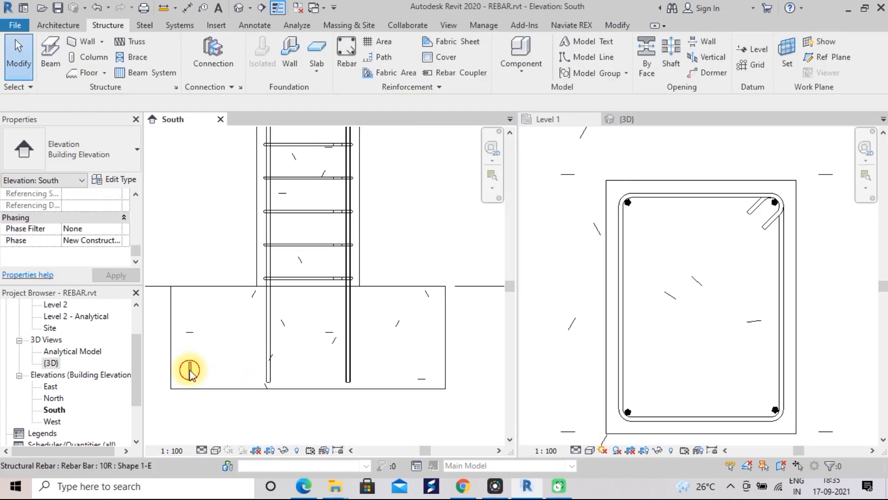
click(137, 150)
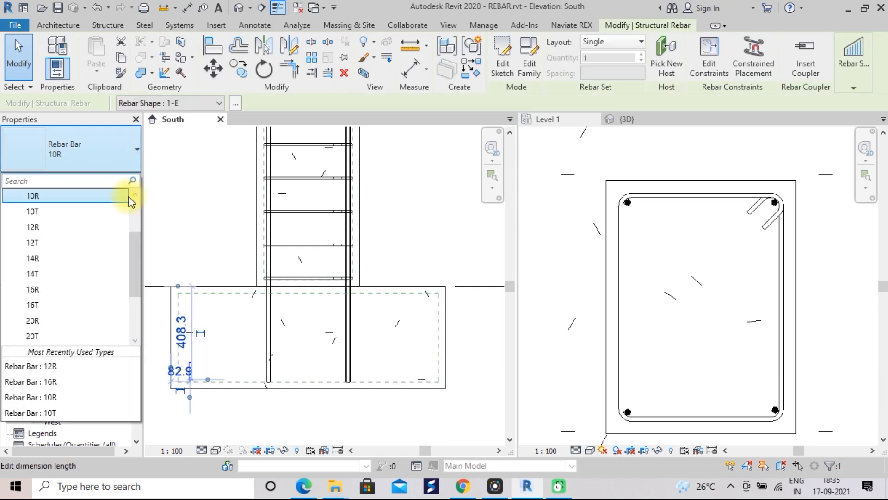
click(95, 226)
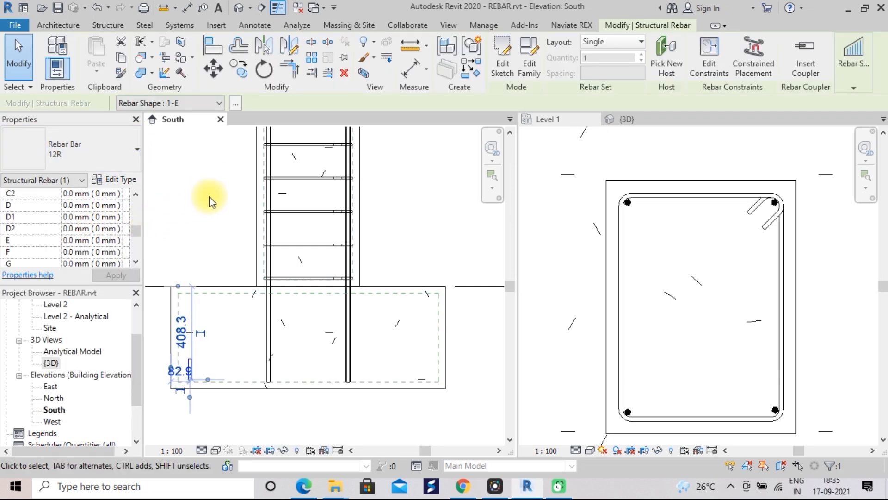
click(218, 221)
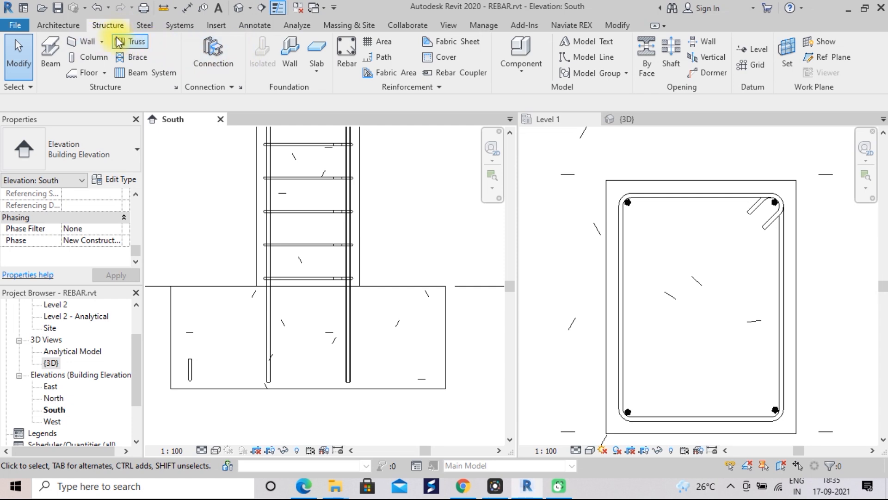
Place a 12R bar of Rebar Shape 1-E along the footing's bottom in the South elevation, oriented Parallel to Work Plane
click(346, 51)
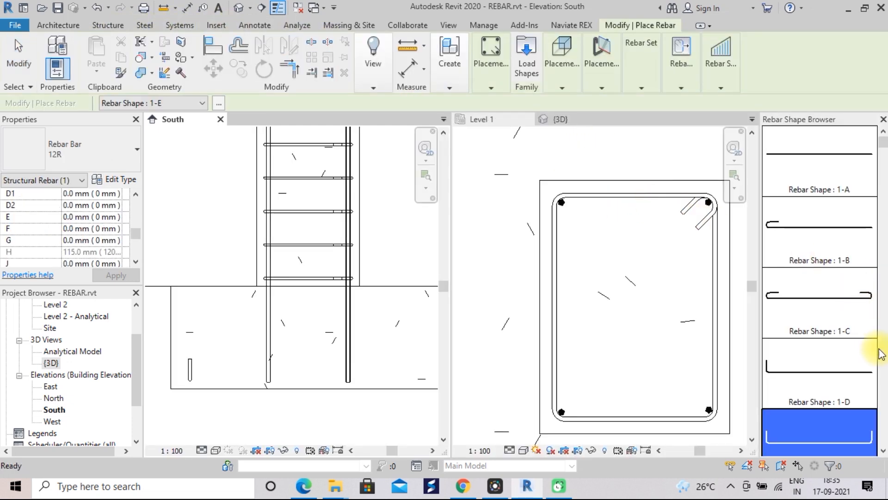
click(601, 89)
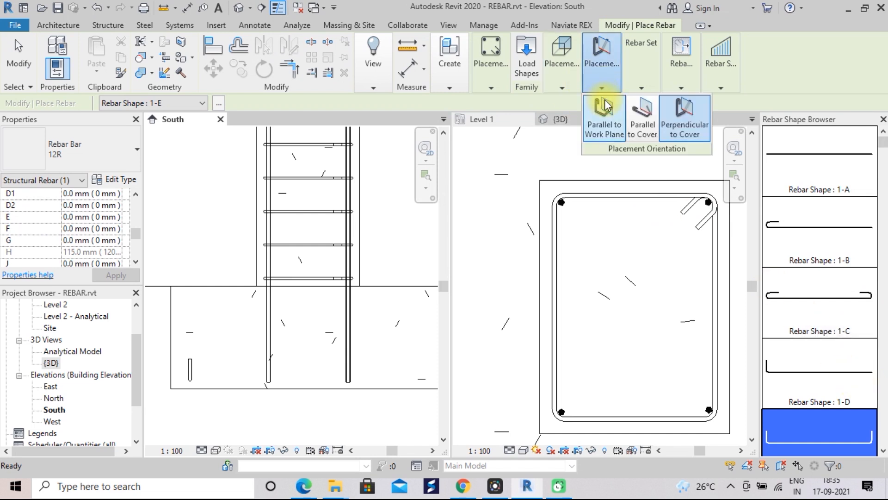
click(602, 119)
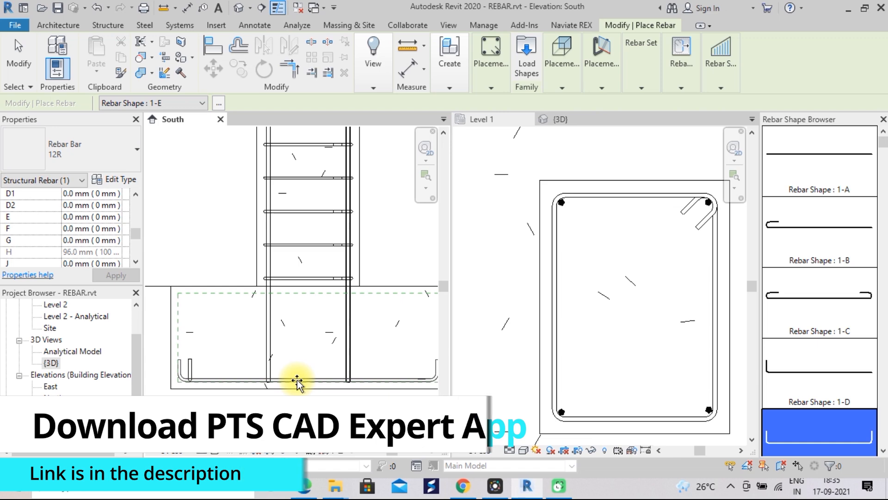
key(Escape)
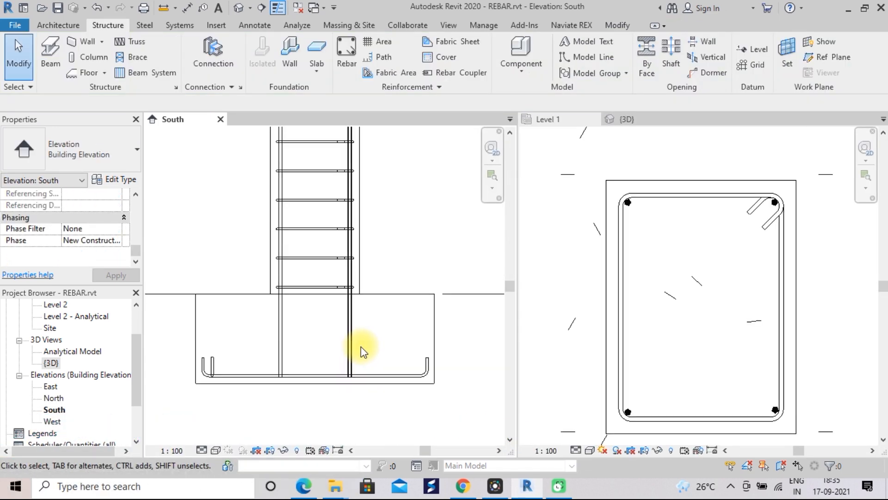
Apply a Maximum Spacing layout with a new spacing to the 12R bar along the footing's upper edge in the Level 1 plan
scroll(361, 346, up, 1)
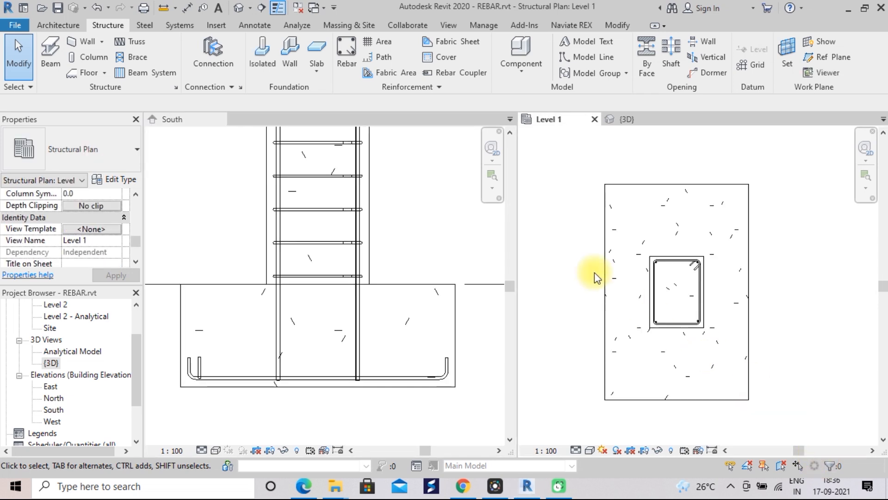
click(627, 190)
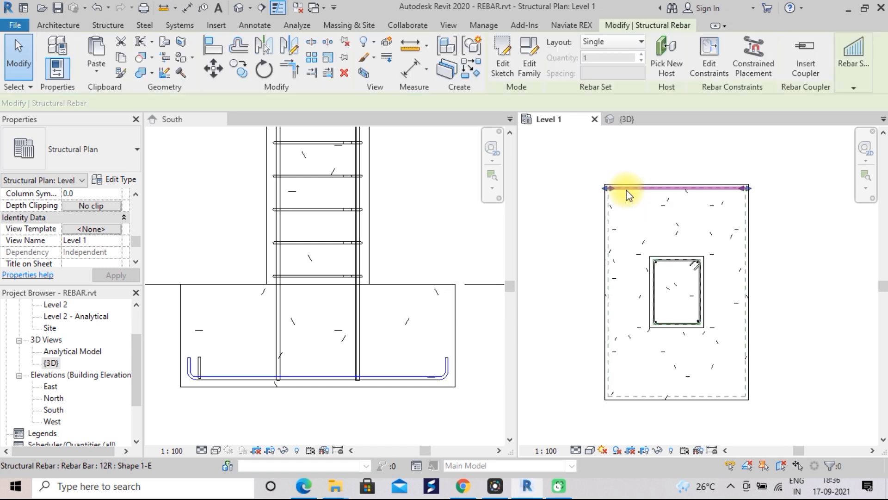
click(639, 41)
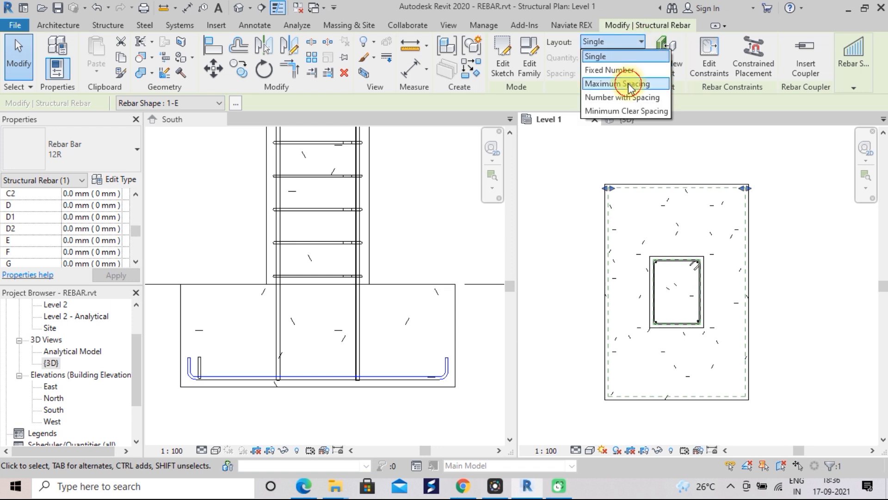
click(628, 83)
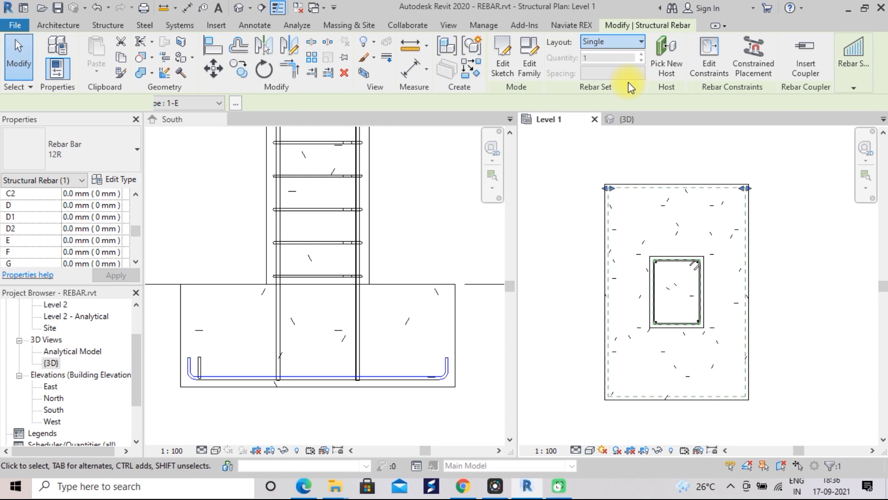
mouse_move(561, 91)
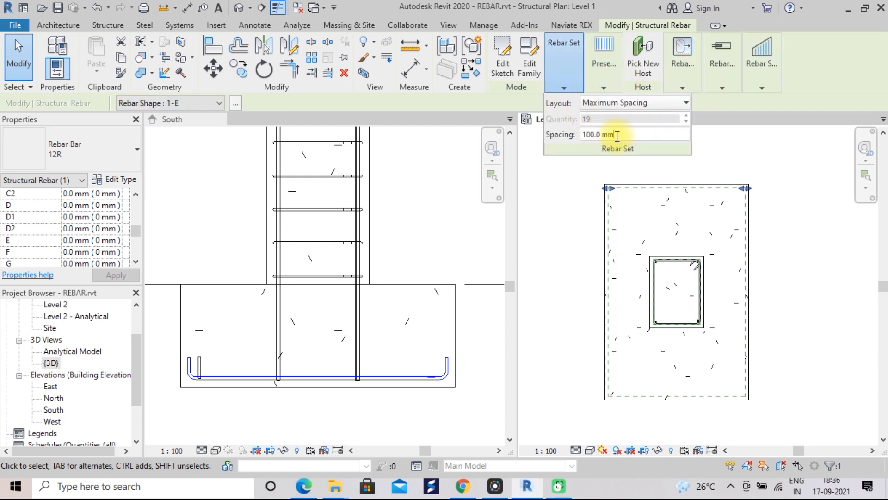
drag(616, 135, 576, 141)
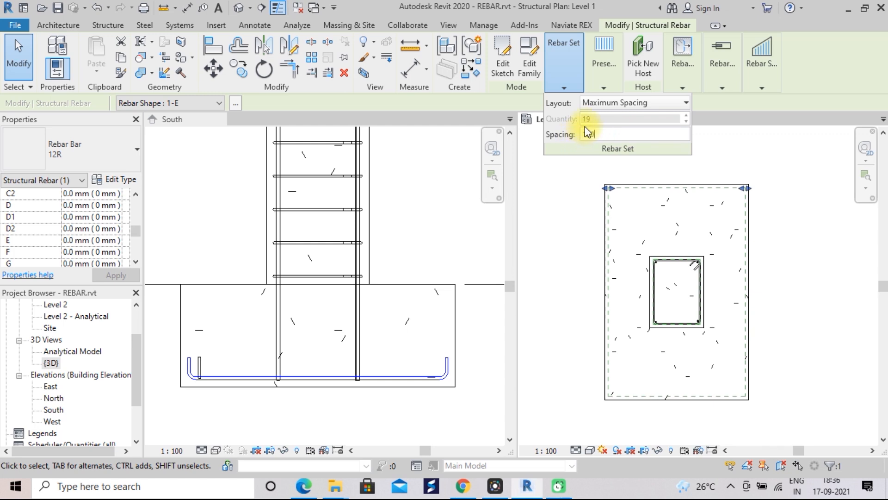
key(Return)
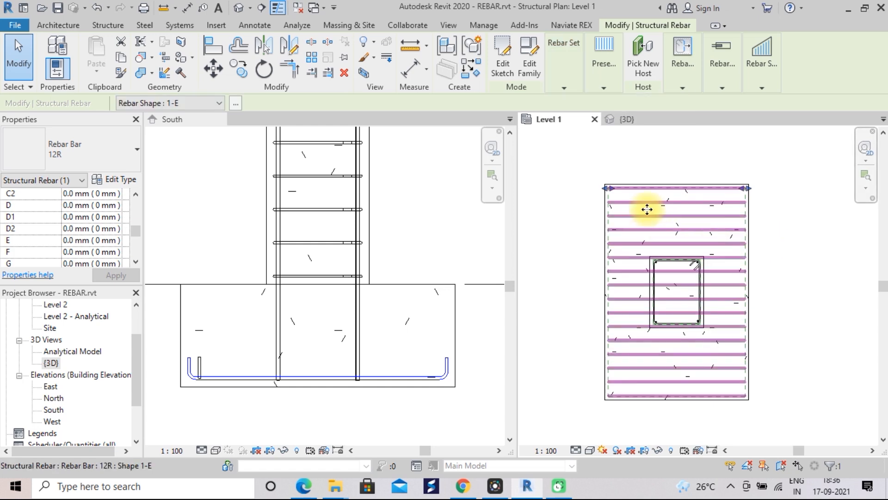
click(775, 215)
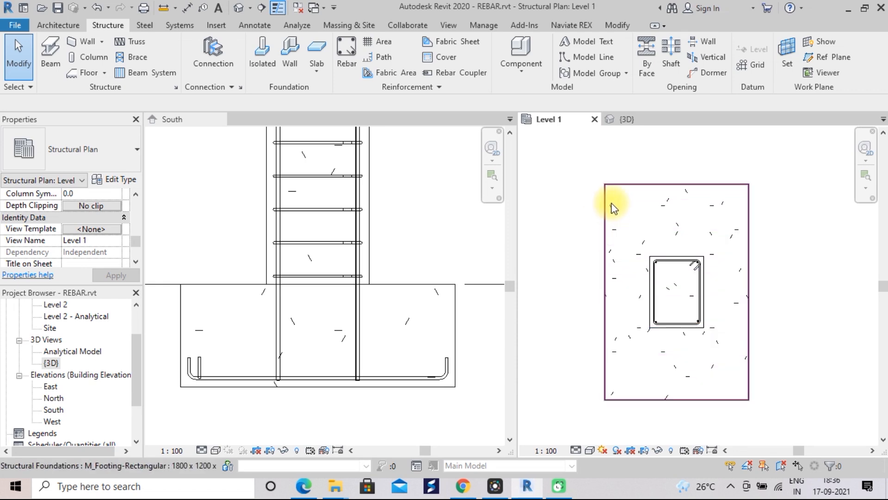
Apply a Maximum Spacing layout with 120 mm spacing to the 12R bar running along the footing's long side
click(606, 241)
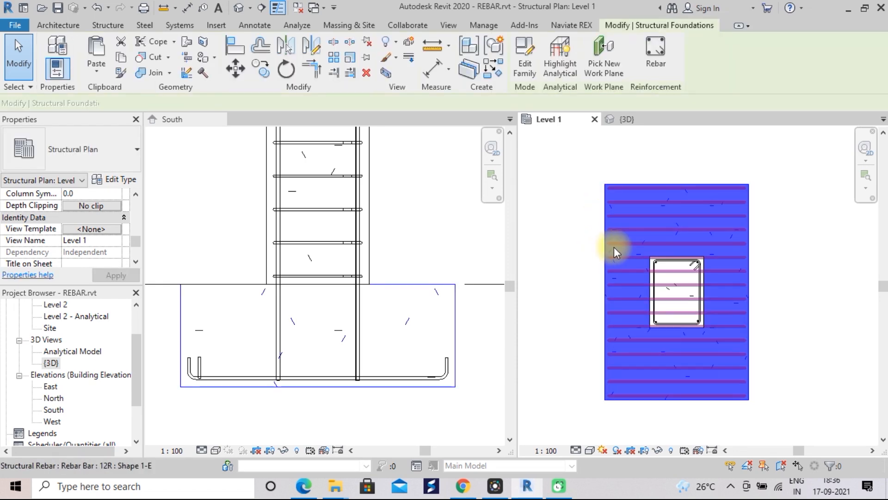
click(767, 242)
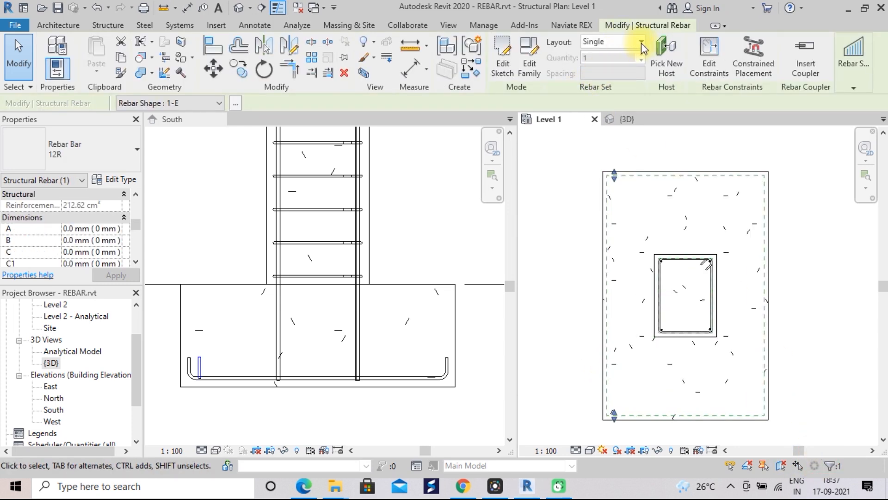
click(641, 43)
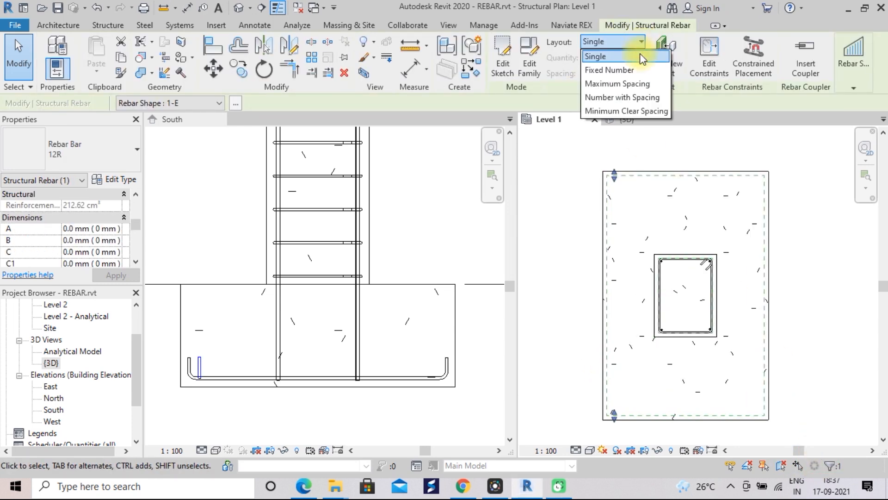
click(632, 85)
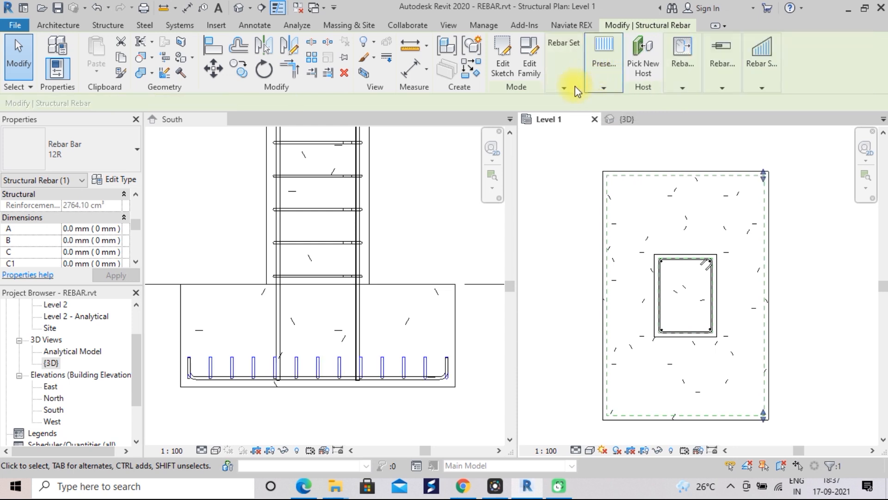
click(565, 91)
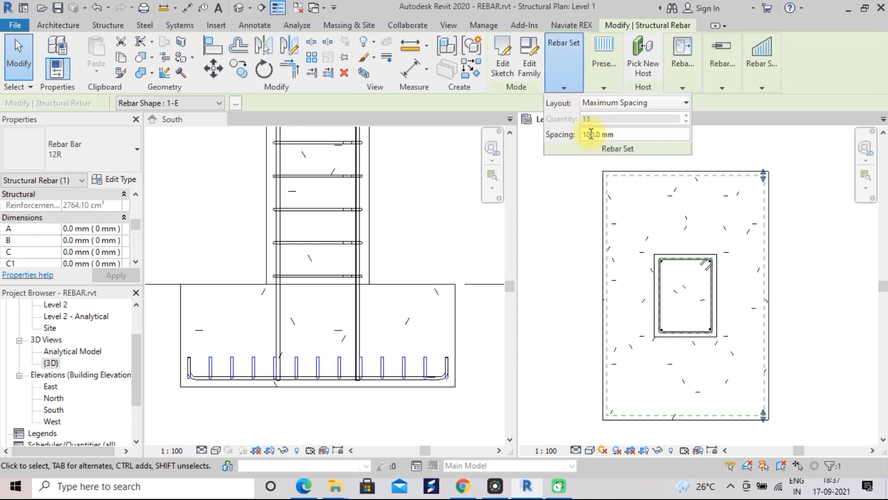
drag(618, 134, 586, 135)
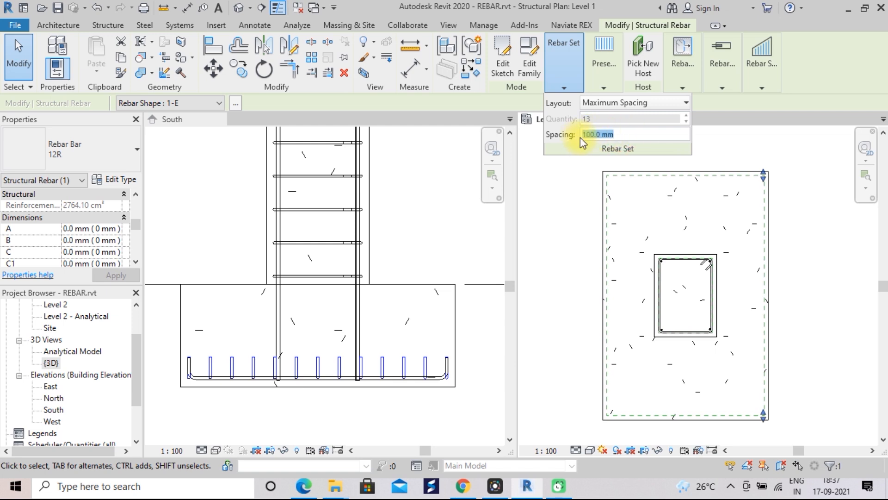
text(120)
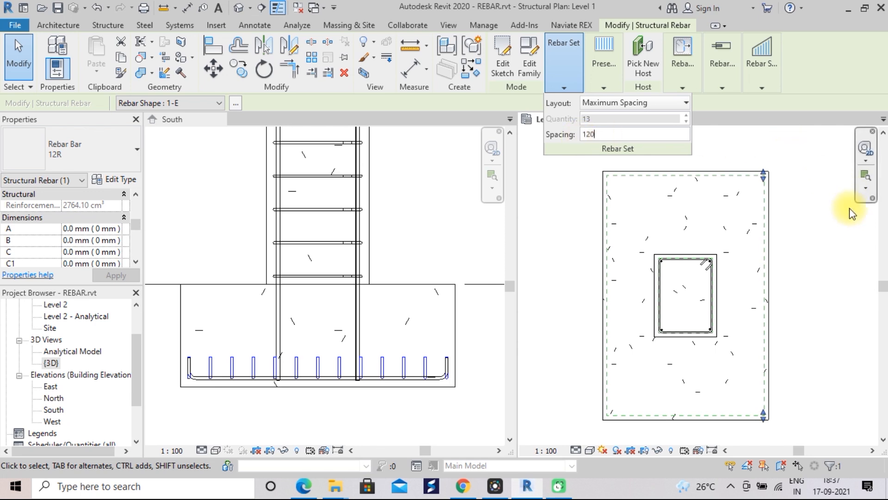
click(828, 224)
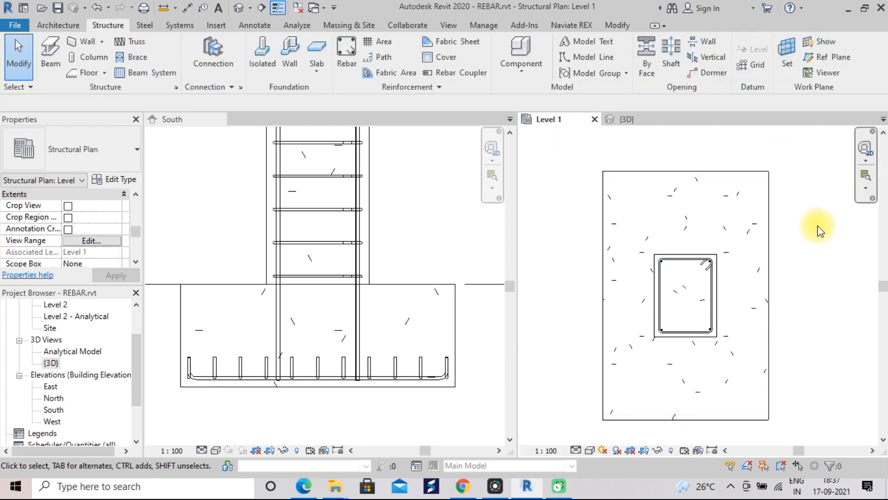
Select the 12R bar set running along the footing's bottom in the South elevation
scroll(818, 230, down, 2)
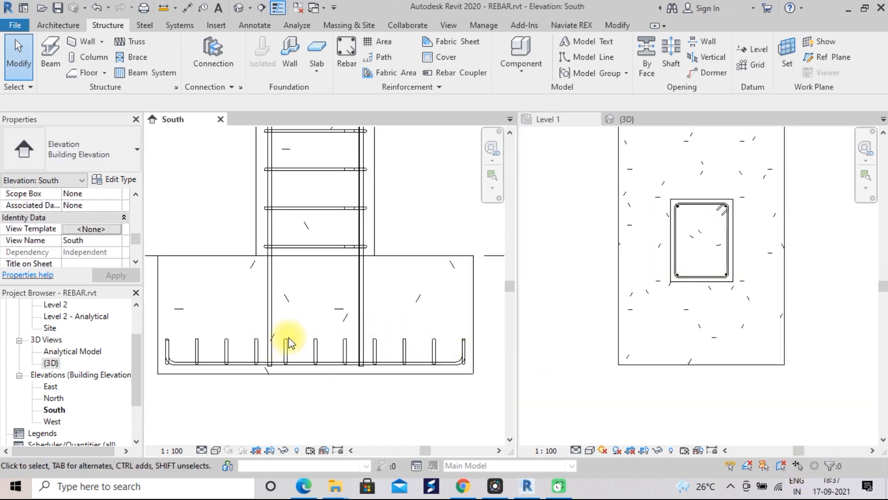
scroll(298, 339, up, 2)
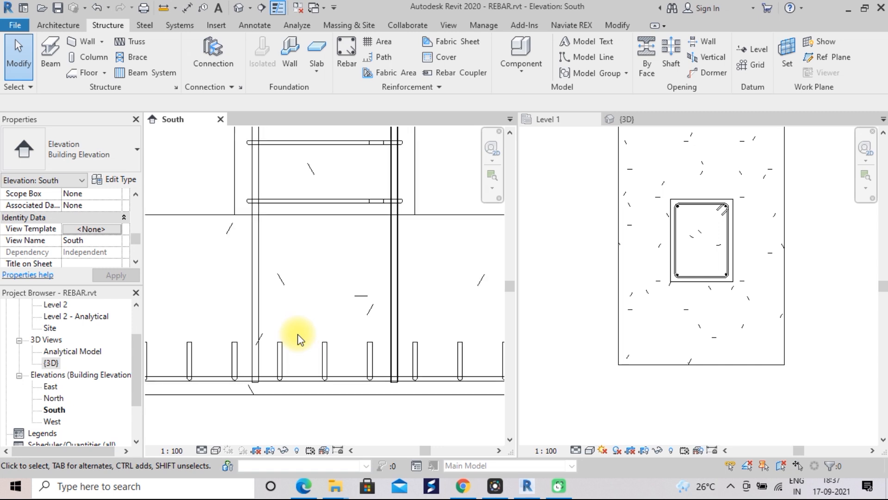
scroll(298, 339, up, 1)
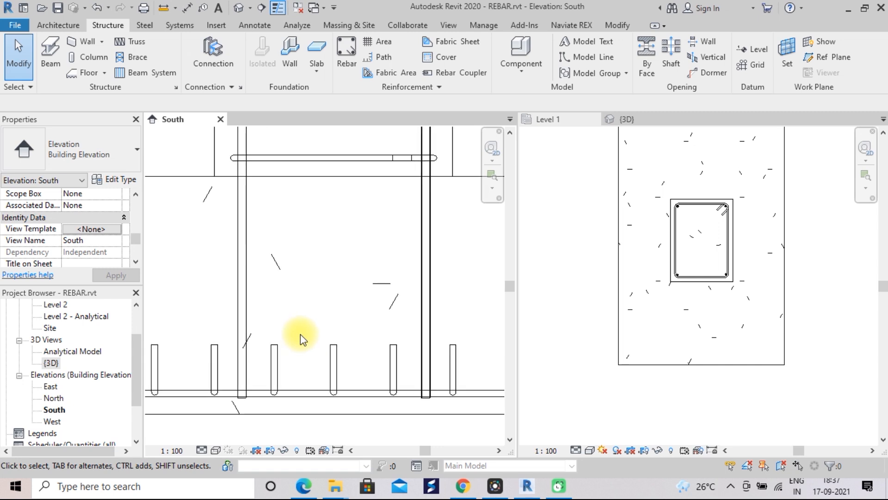
scroll(300, 334, down, 4)
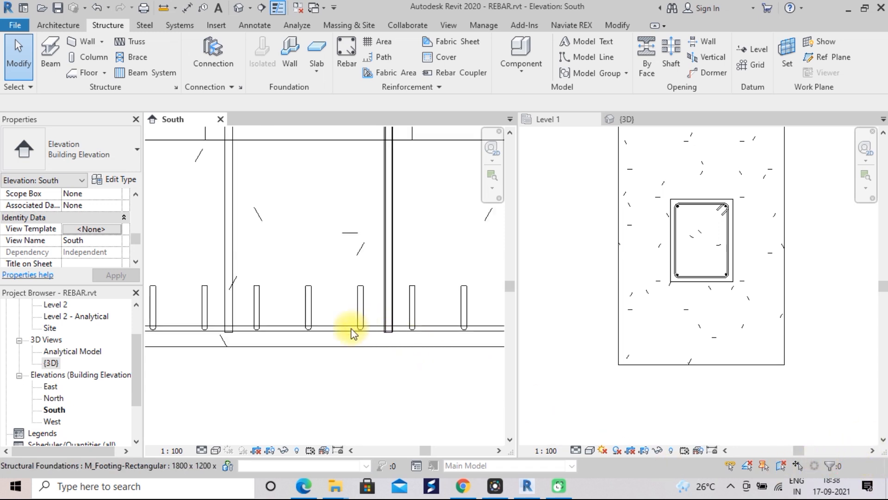
scroll(345, 322, up, 1)
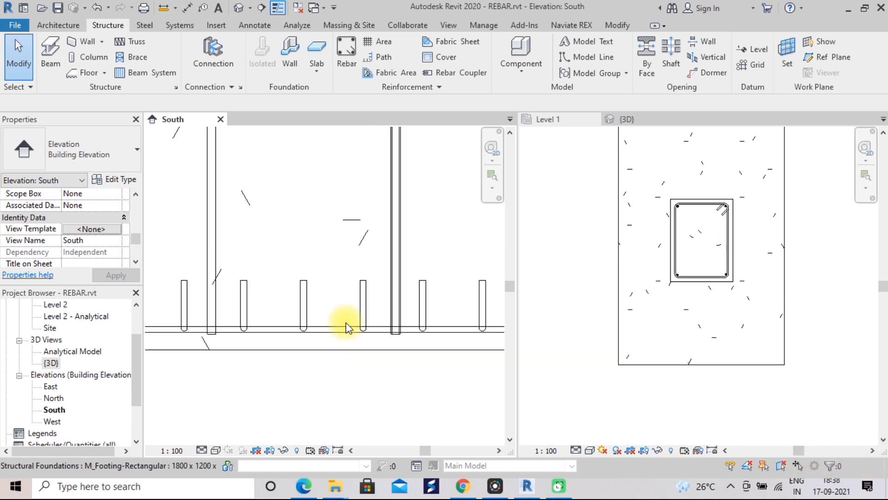
scroll(348, 323, down, 1)
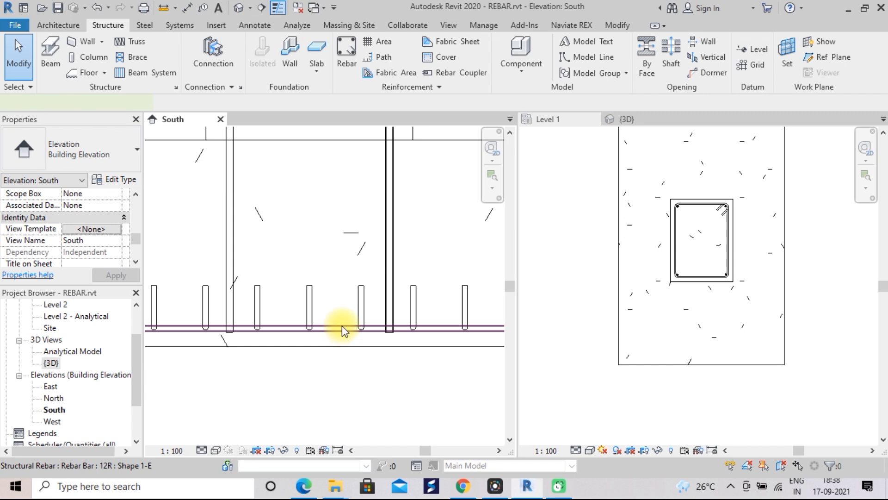
click(343, 326)
drag(342, 324, 349, 324)
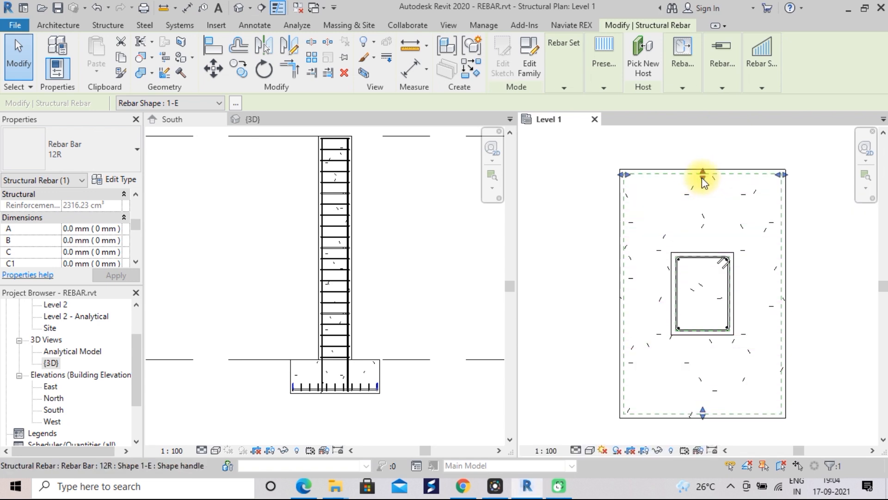
Inset the crosswise 12R bar set slightly from the footing's upper and lower edges and shorten its bars at both ends in the Level 1 plan
drag(704, 181, 701, 185)
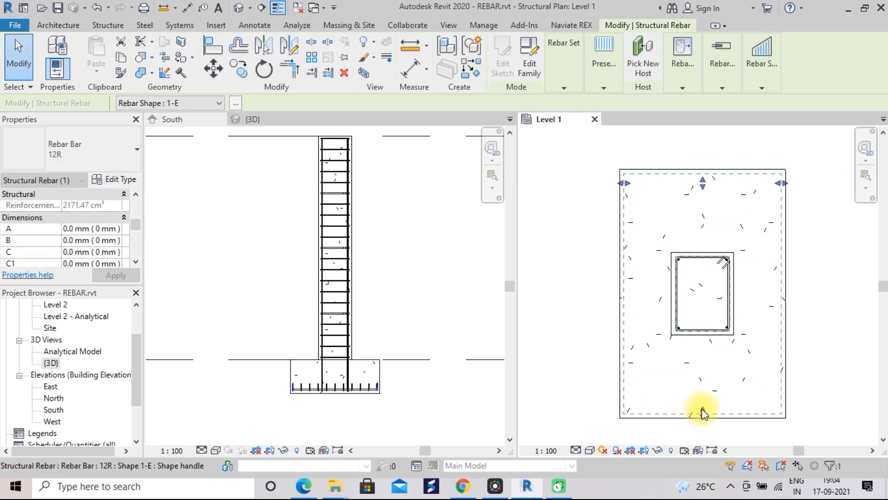
drag(701, 408, 702, 405)
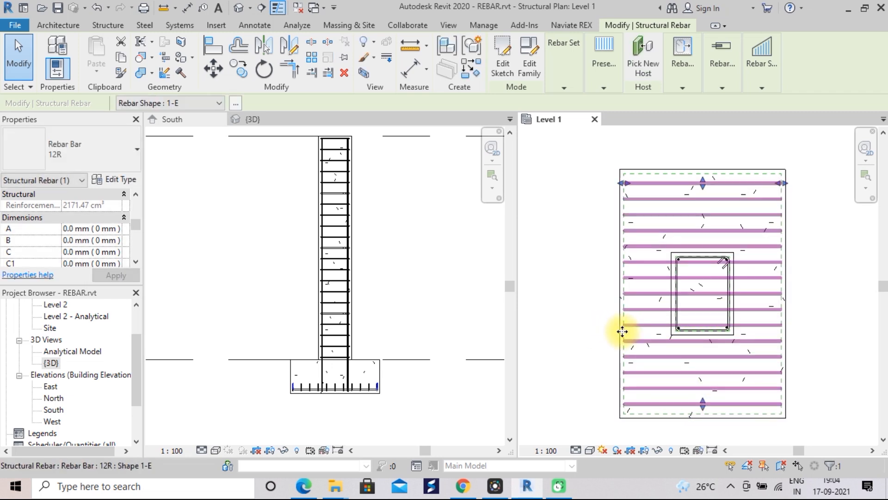
click(569, 338)
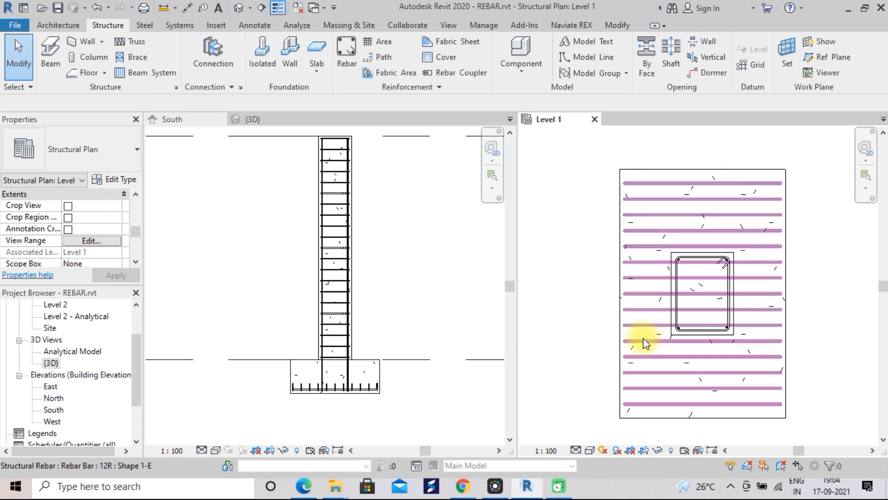
click(632, 194)
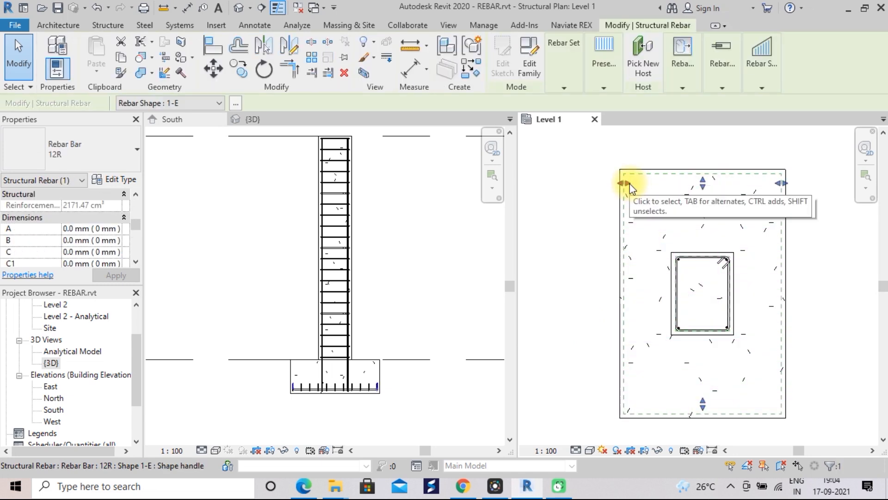
drag(628, 186, 632, 184)
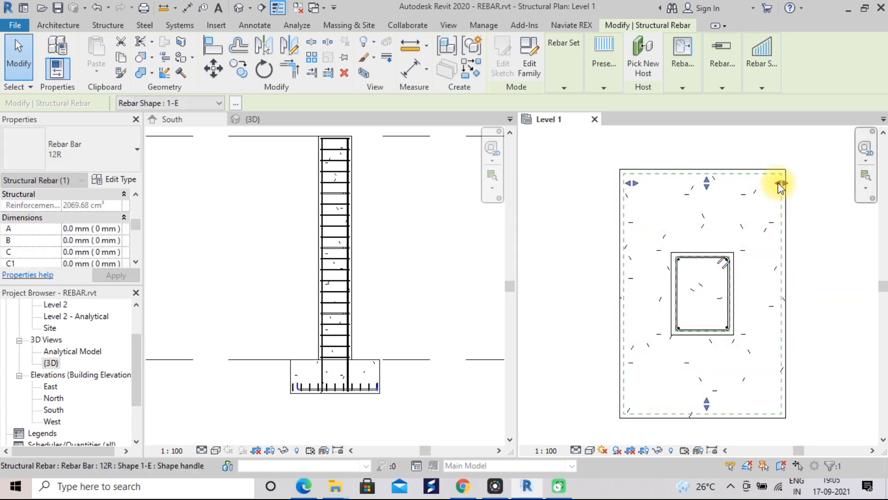
drag(777, 184, 768, 191)
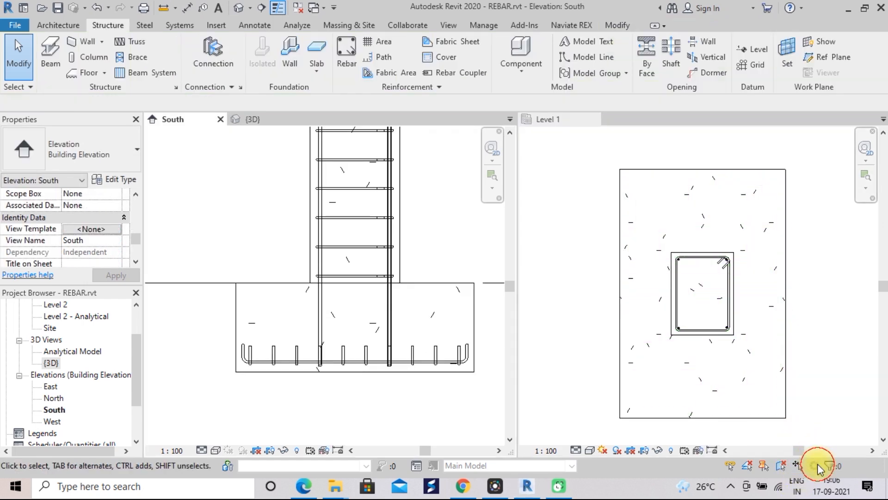
scroll(334, 381, up, 3)
scroll(335, 381, down, 3)
scroll(391, 395, up, 2)
scroll(391, 395, down, 1)
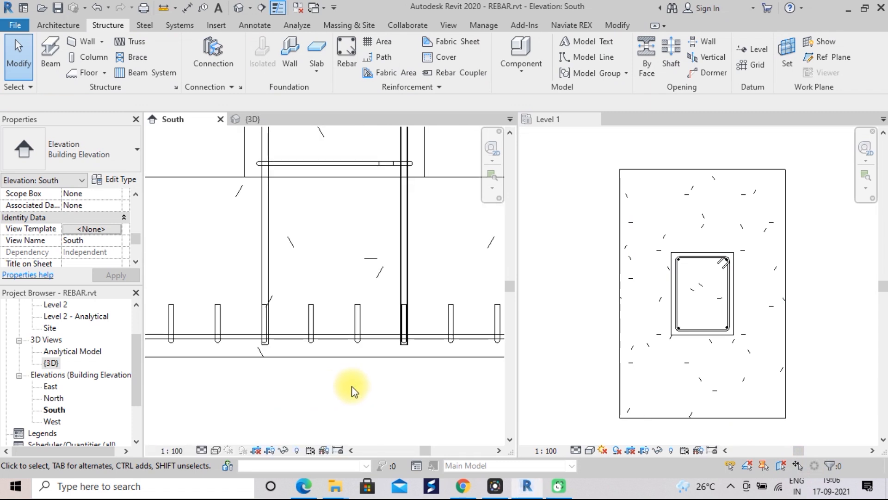
scroll(337, 387, down, 2)
scroll(340, 384, up, 2)
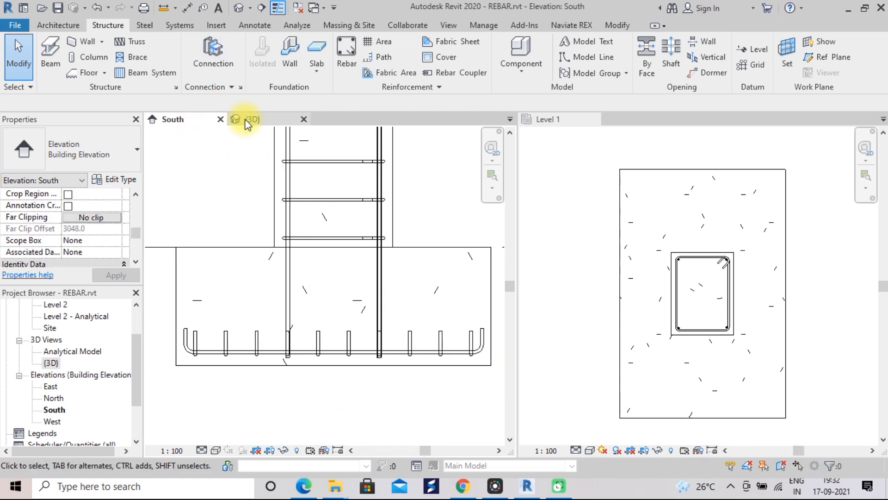
Show the model in the 3D view with the Wireframe visual style
click(245, 121)
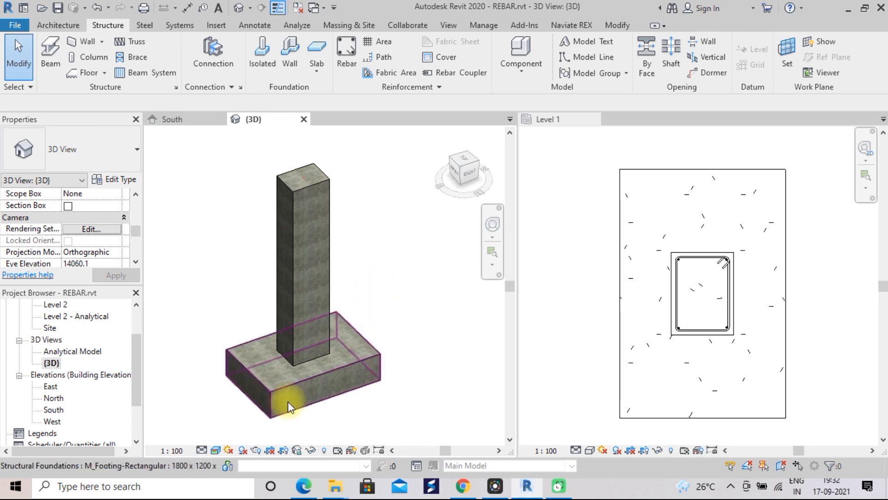
click(217, 451)
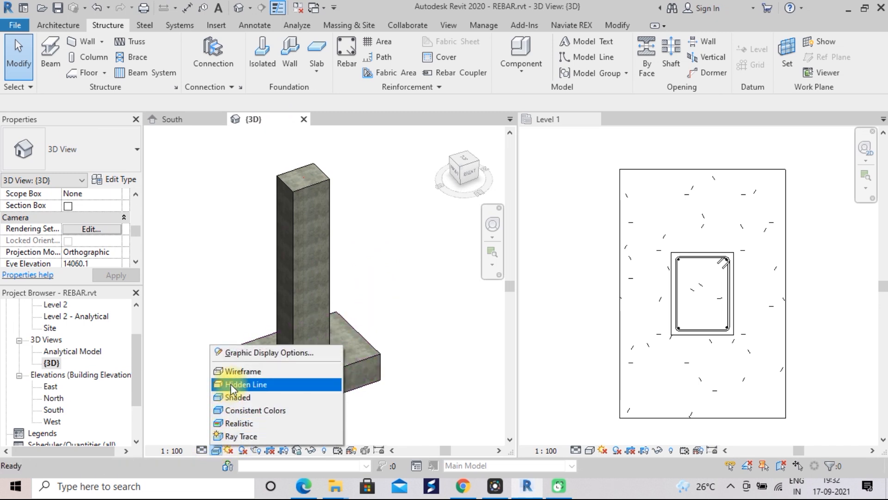
click(237, 370)
click(435, 388)
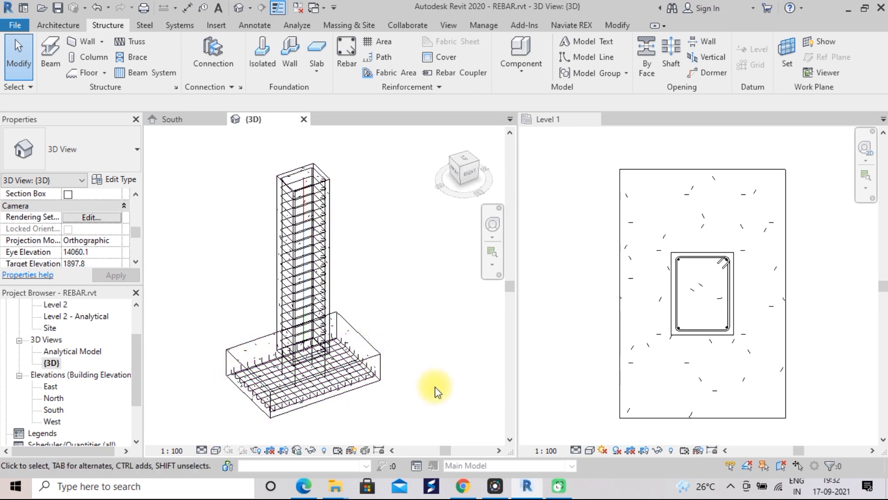
Select the whole column and footing model in the 3D view and filter the selection to Structural Rebar only
drag(416, 407, 214, 264)
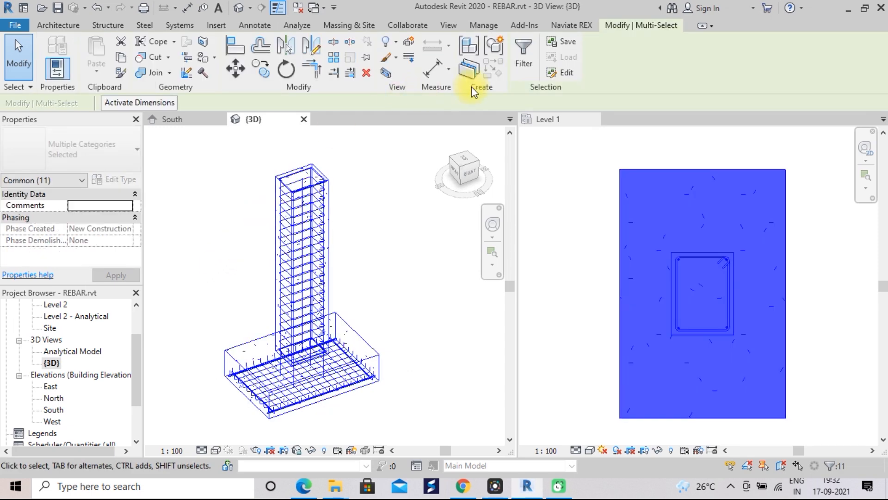
click(523, 63)
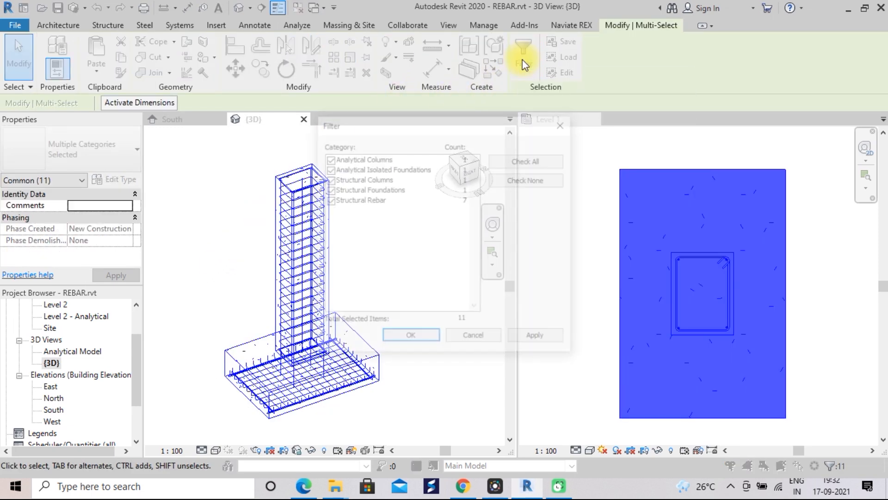
click(515, 179)
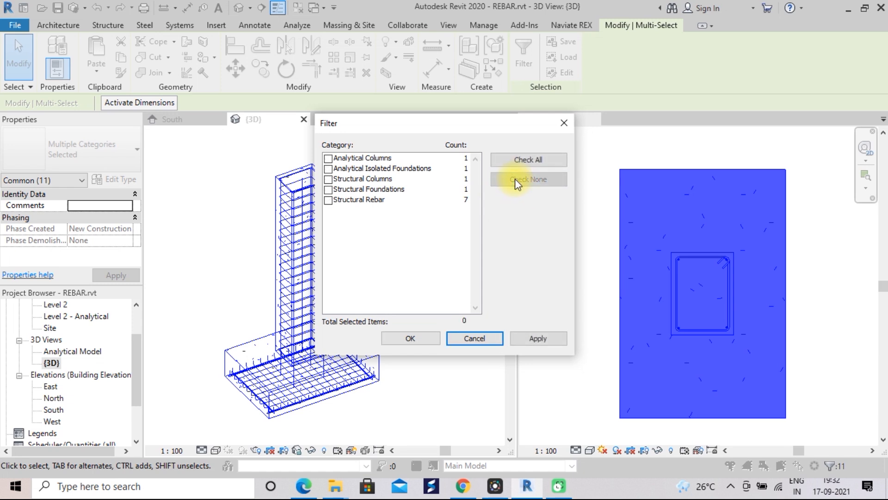
click(332, 202)
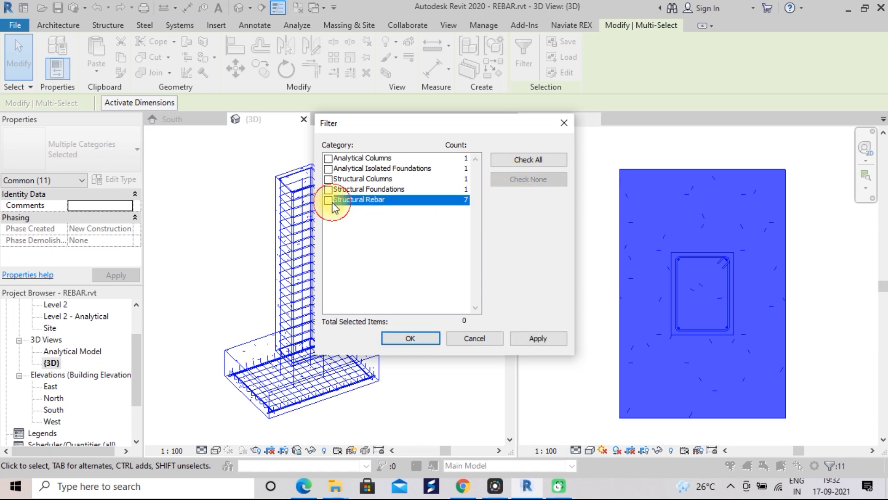
click(329, 200)
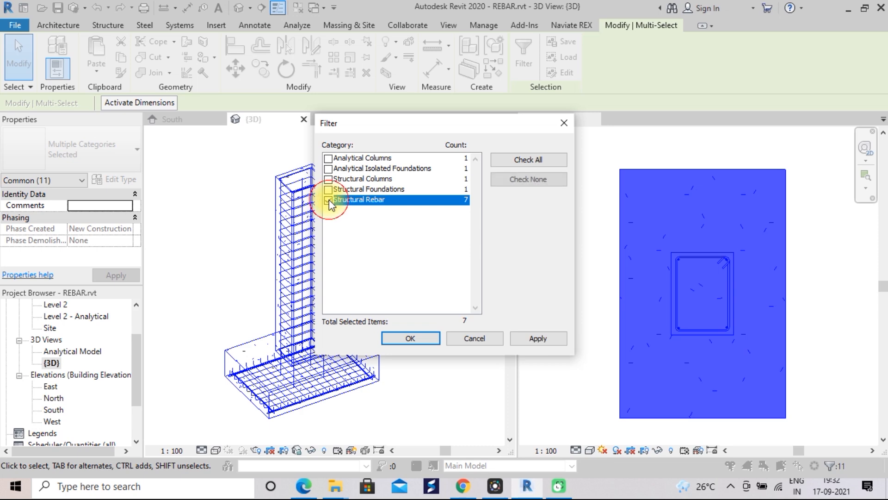
click(527, 339)
click(415, 338)
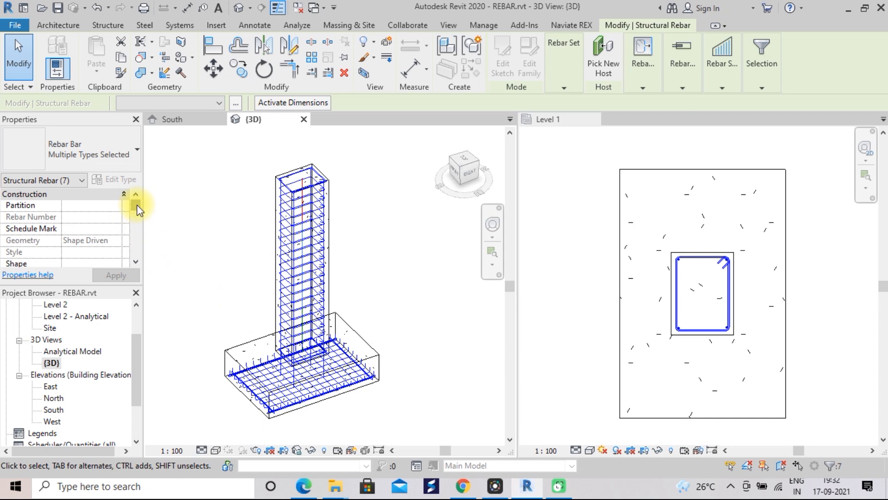
Make the selected rebar view unobscured in the {3D} view, and turn off unobscured for Analytical Model and solid display for both 3D views
drag(137, 204, 143, 222)
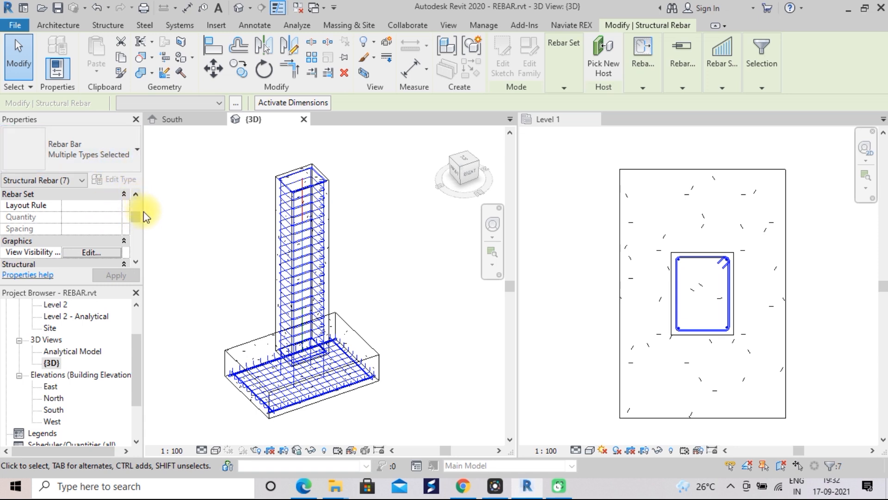
click(135, 217)
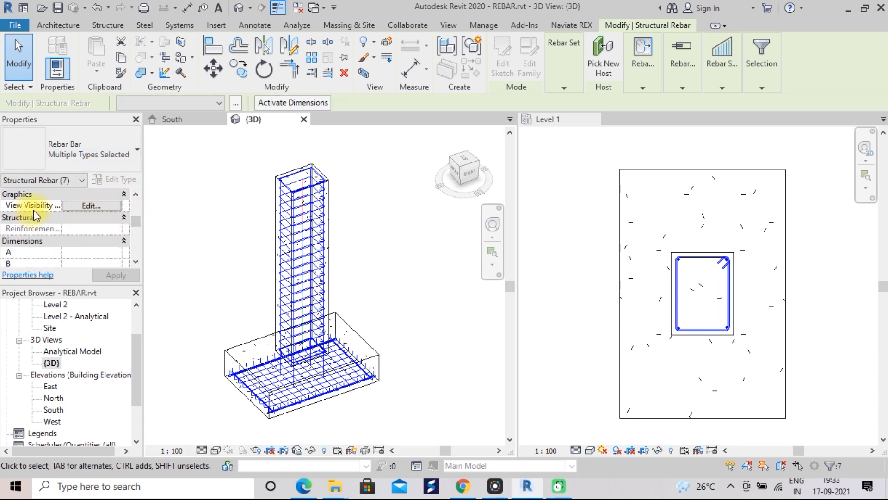
click(84, 208)
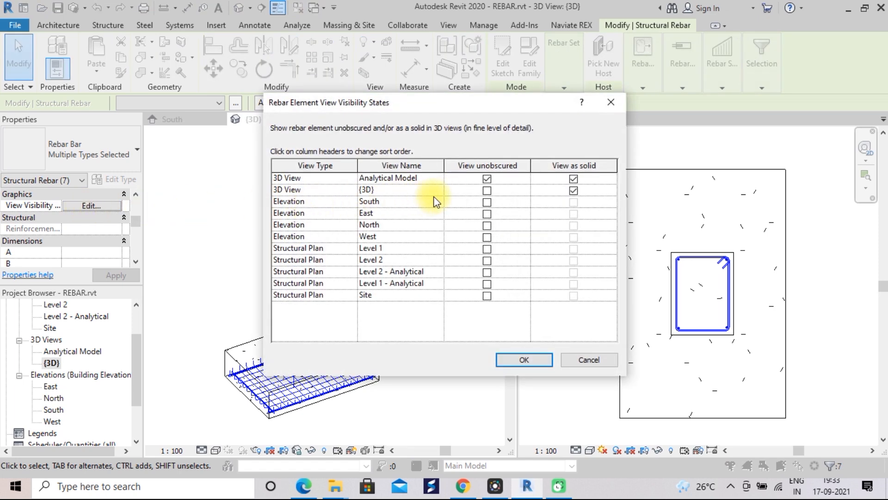
click(488, 179)
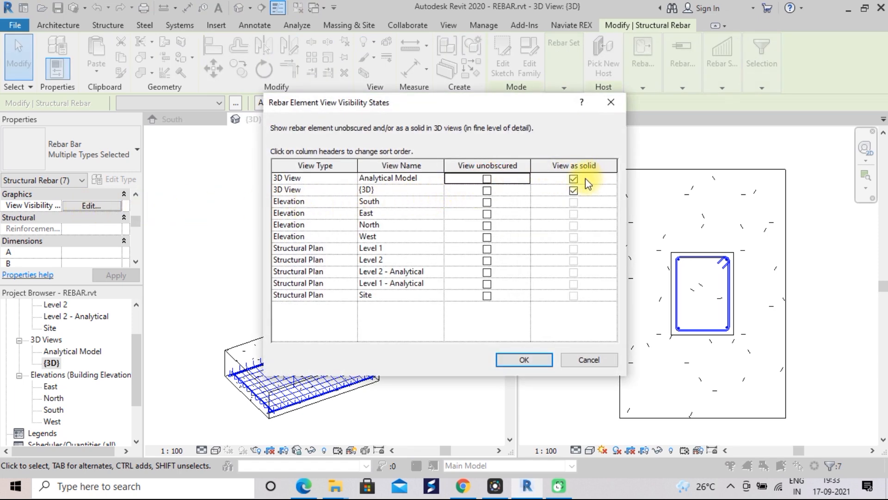
click(573, 179)
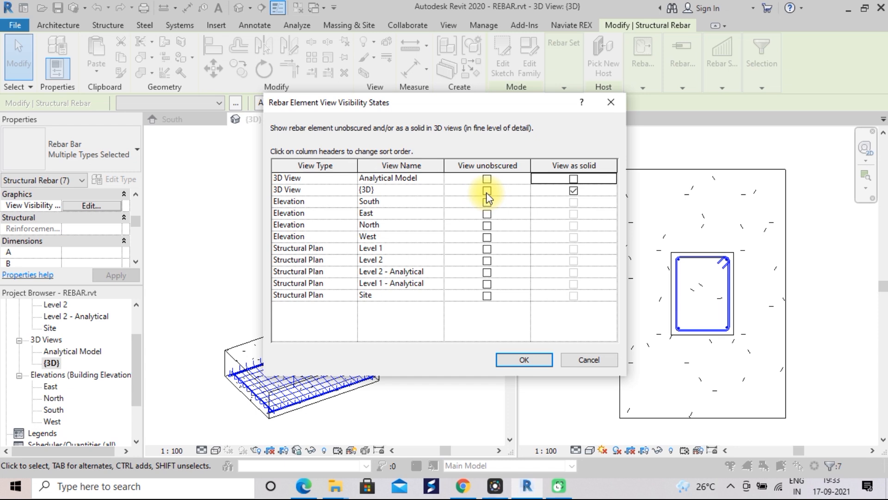
click(487, 192)
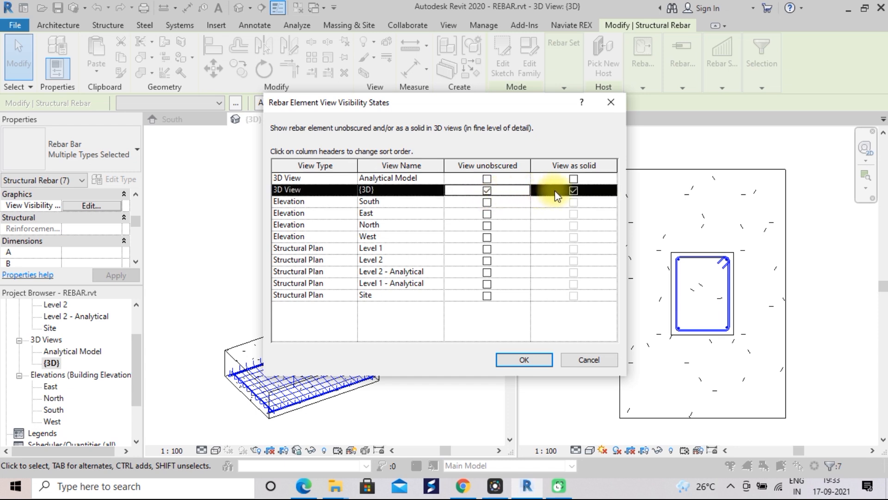
click(573, 191)
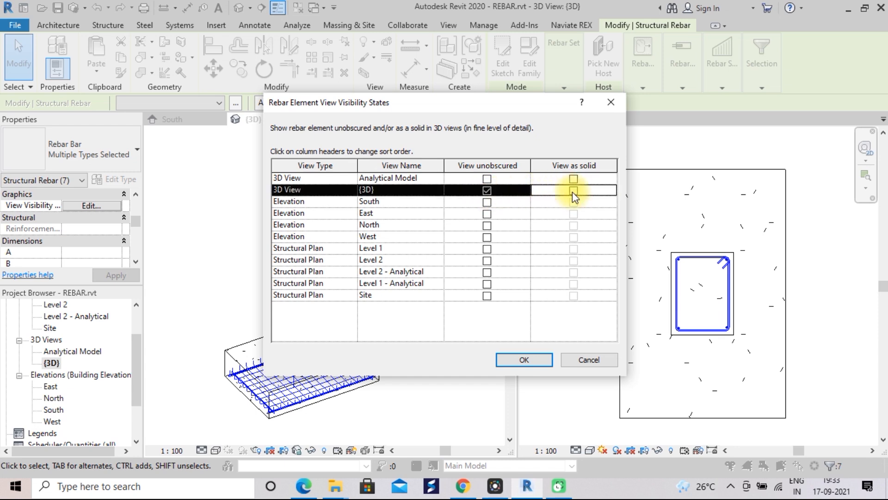
click(524, 360)
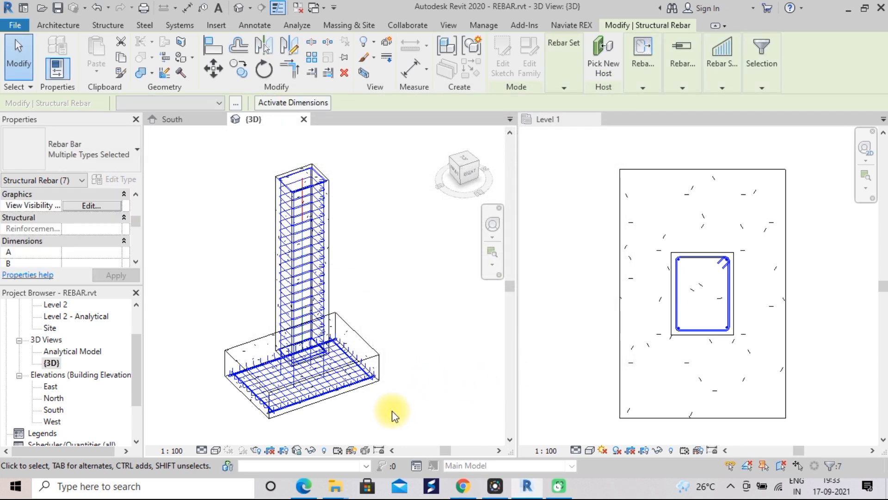
Display the 3D view with the Realistic visual style and clear the rebar selection
click(216, 450)
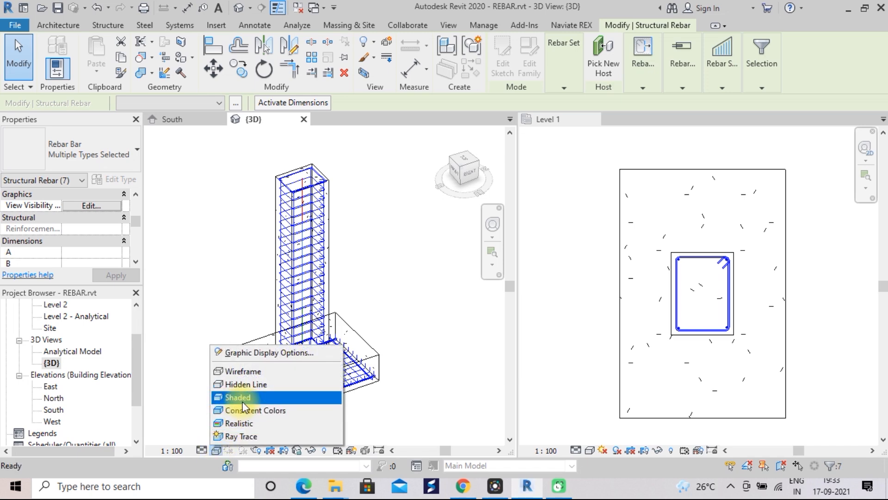
click(249, 421)
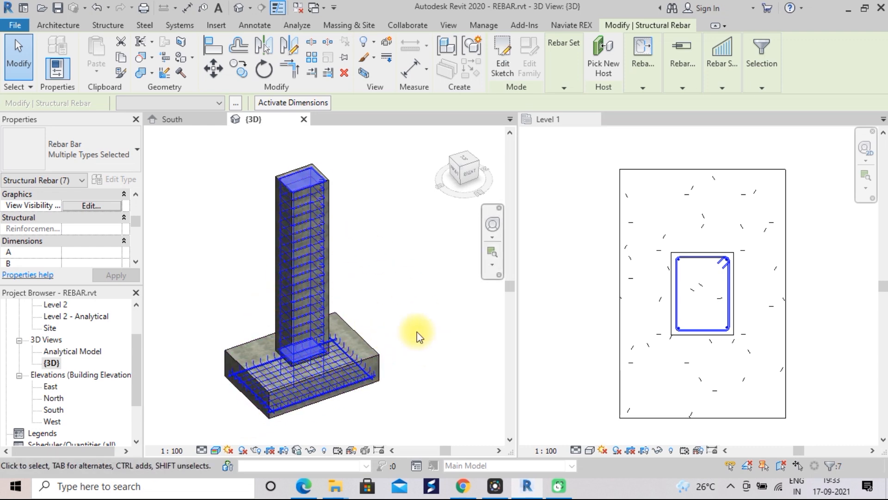
scroll(412, 311, up, 2)
scroll(370, 315, down, 2)
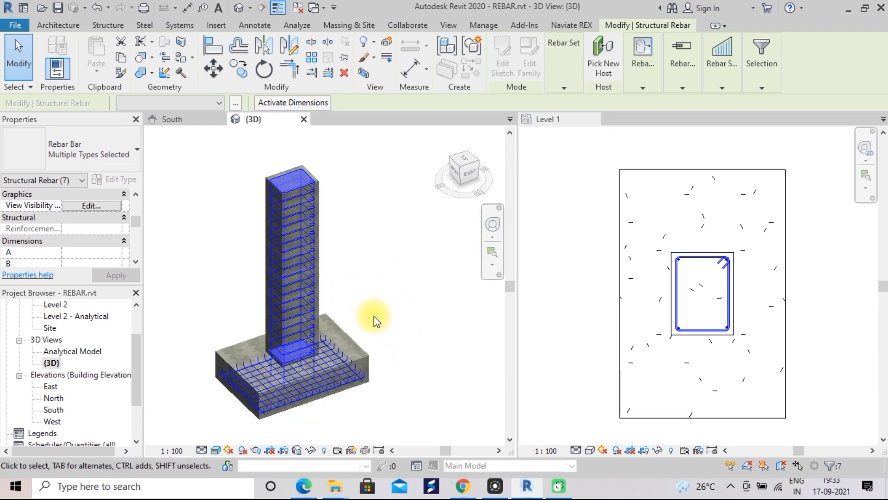
click(401, 300)
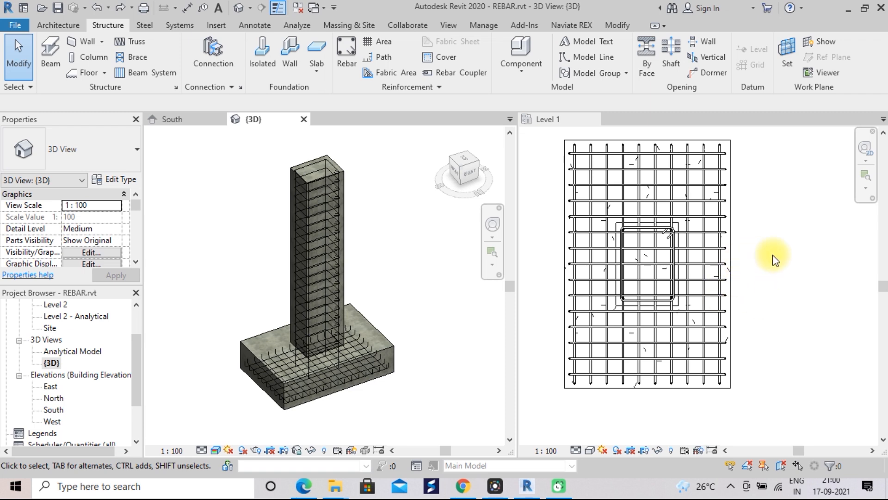
Set the Schedule Mark of the 12R bar set running across the footing's short side to F1 in the Level 1 plan
scroll(767, 264, down, 1)
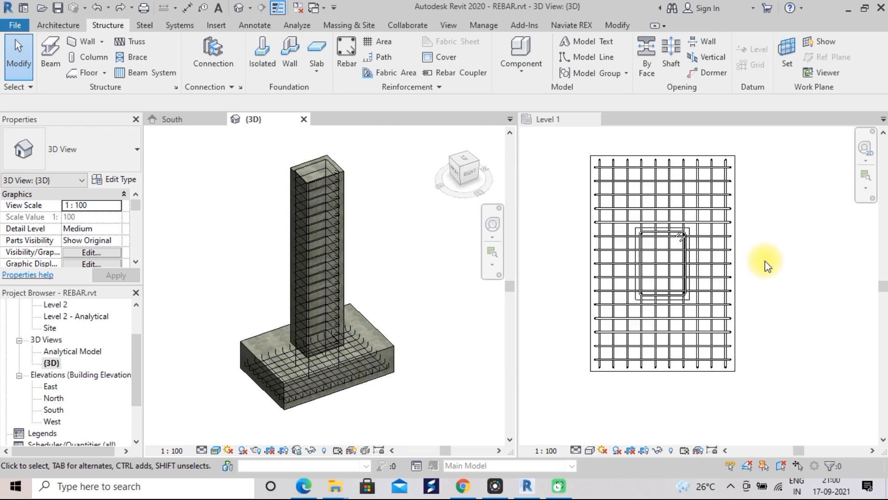
click(766, 265)
scroll(769, 275, up, 1)
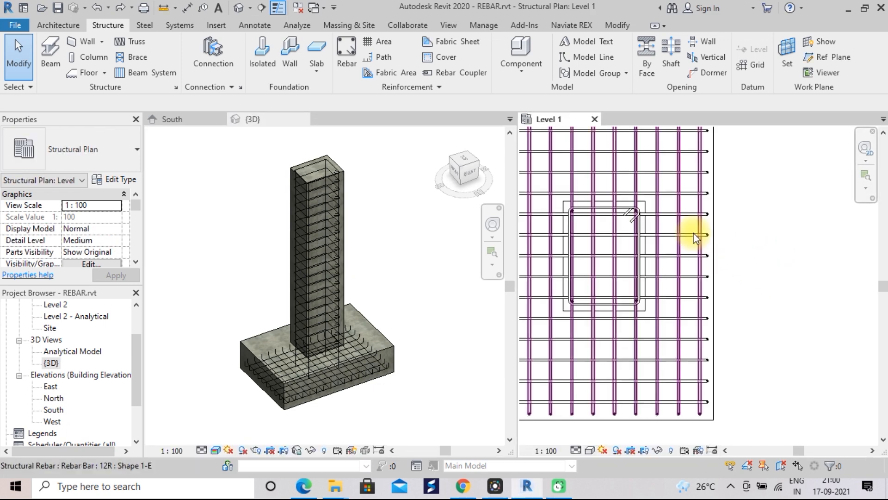
scroll(725, 226, down, 3)
middle_drag(740, 231, 785, 291)
scroll(785, 291, up, 5)
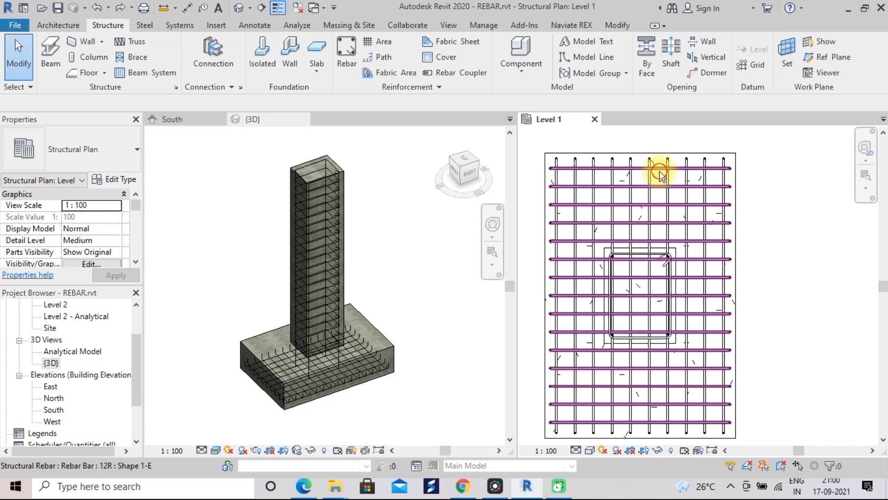
click(663, 176)
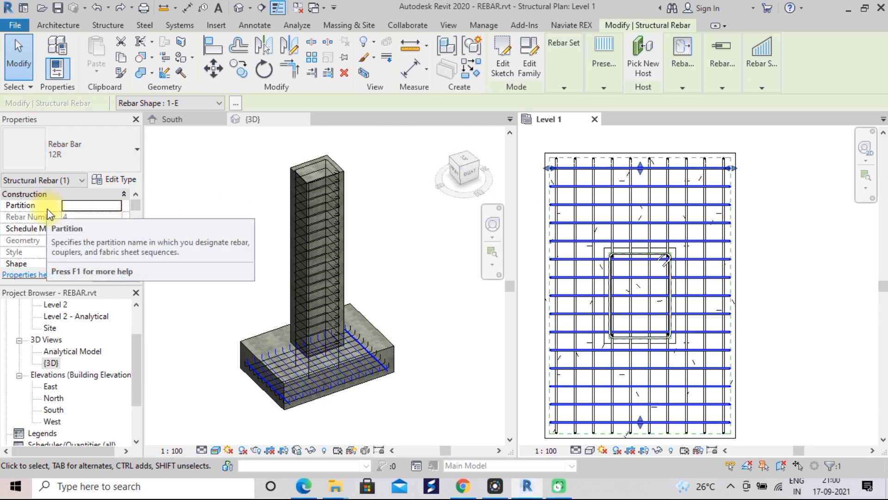
click(70, 229)
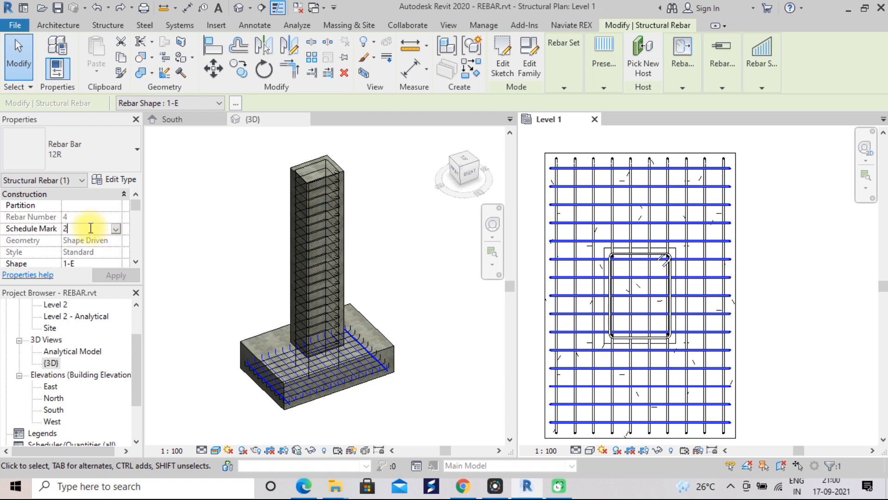
key(BackSpace)
text(F1)
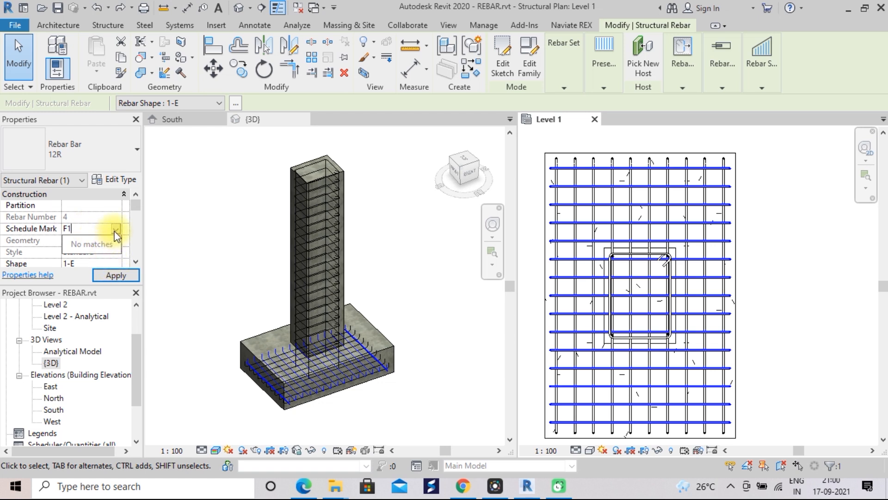
click(114, 233)
click(102, 276)
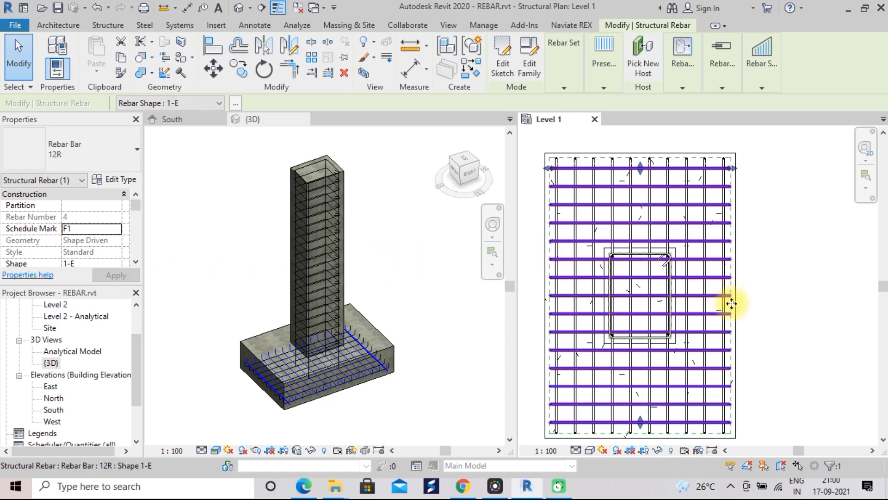
scroll(750, 318, up, 2)
click(752, 319)
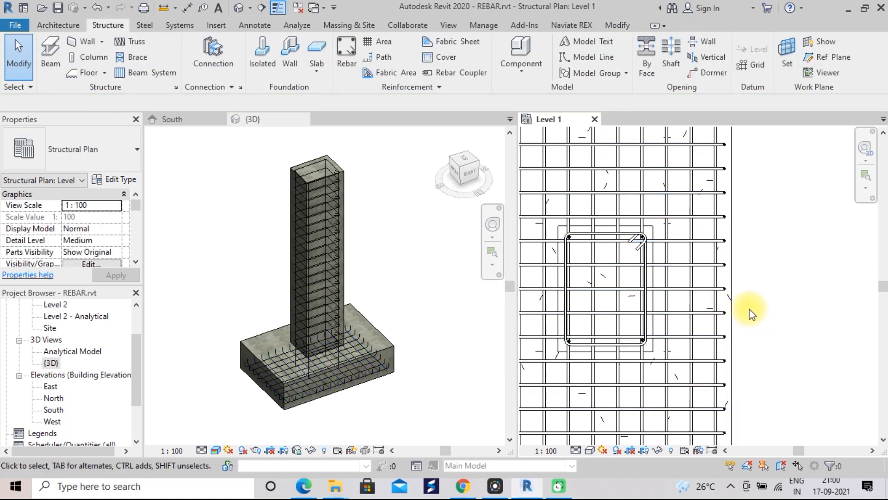
Try to set the Schedule Mark of the 12R bar set running along the footing's long side to F2
scroll(751, 309, down, 2)
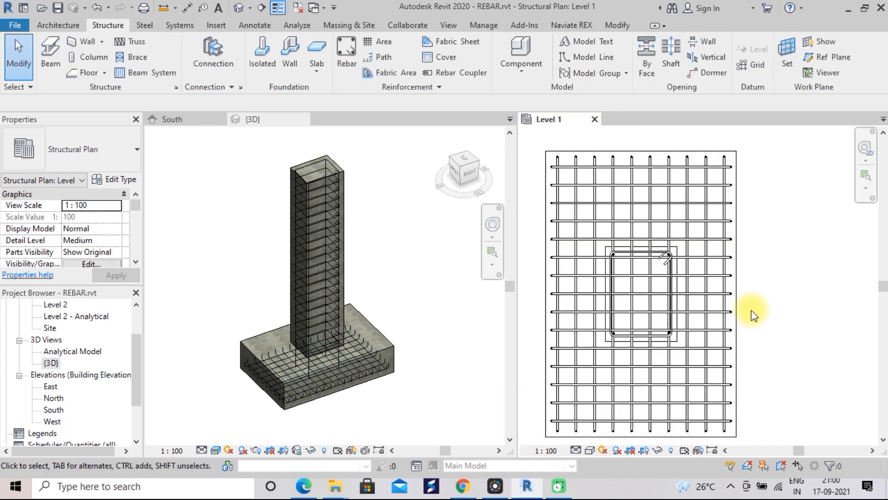
click(727, 308)
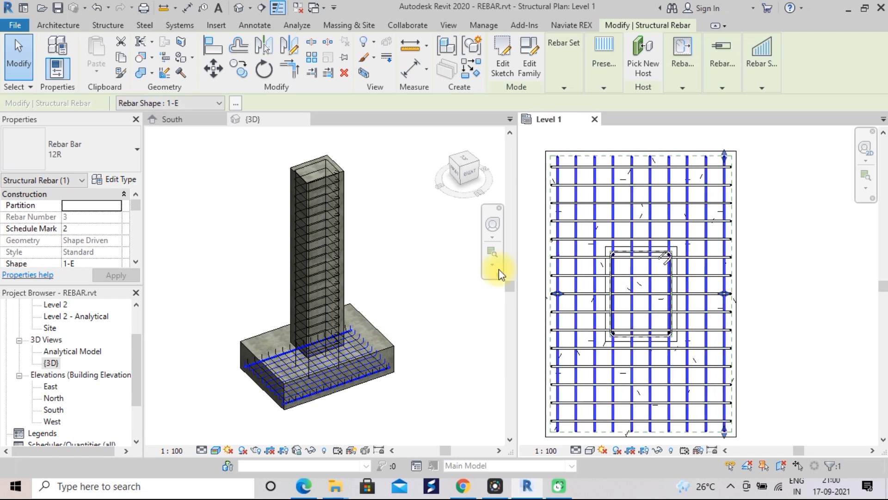
click(91, 228)
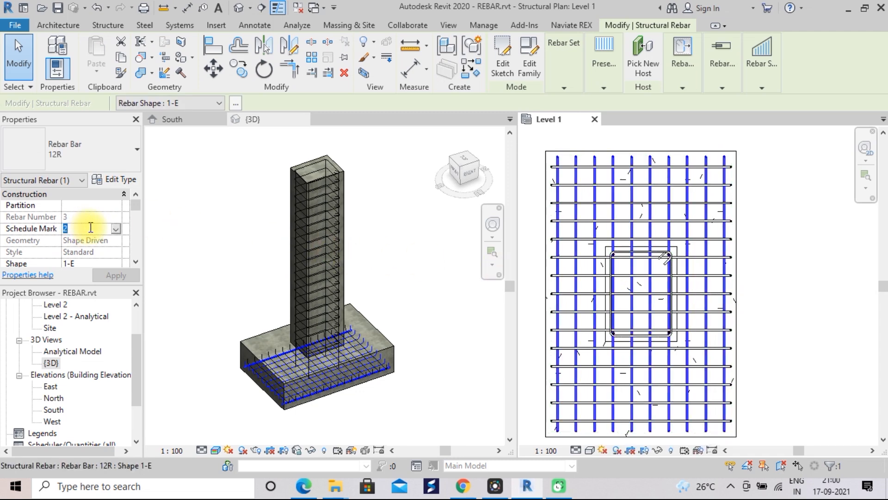
key(BackSpace)
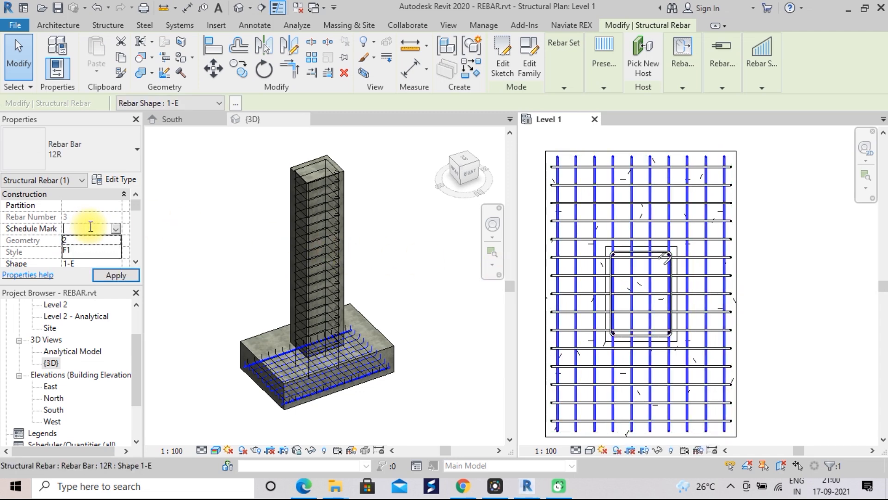
text(F)
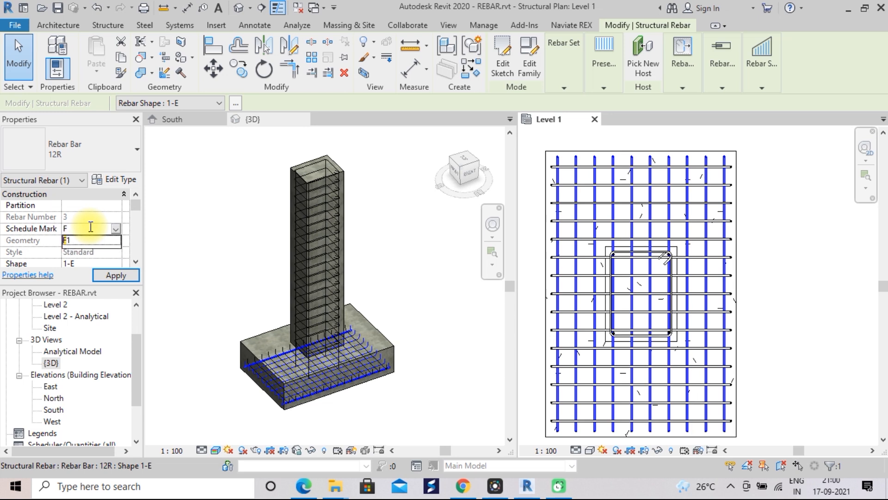
text(2)
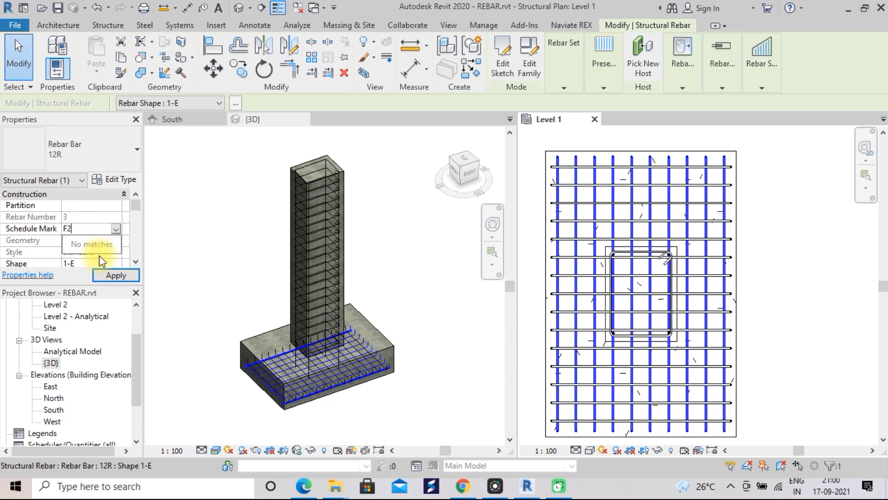
click(97, 272)
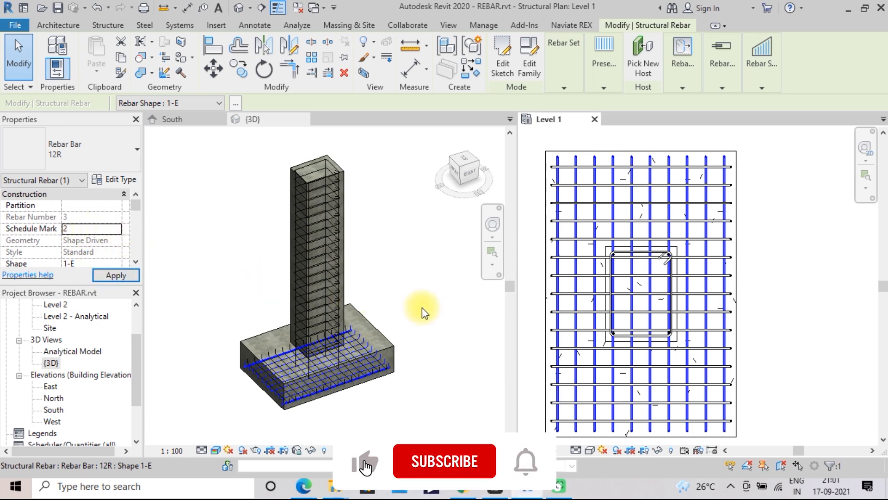
click(723, 299)
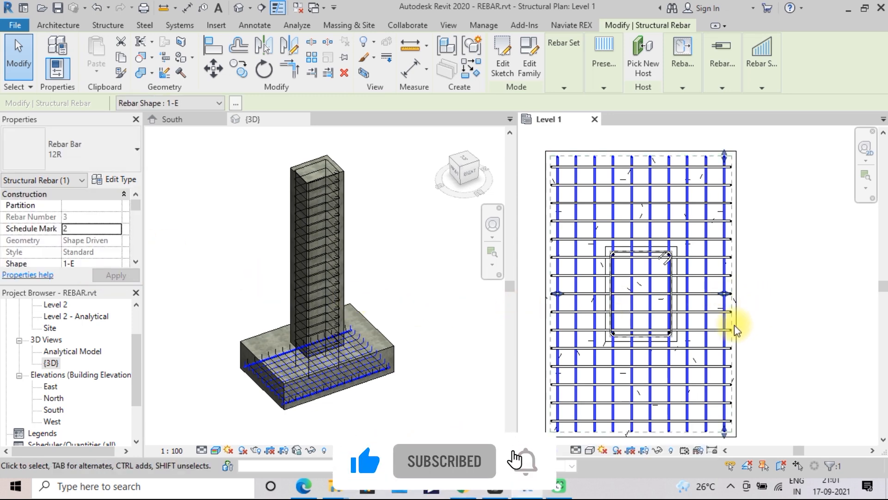
click(816, 348)
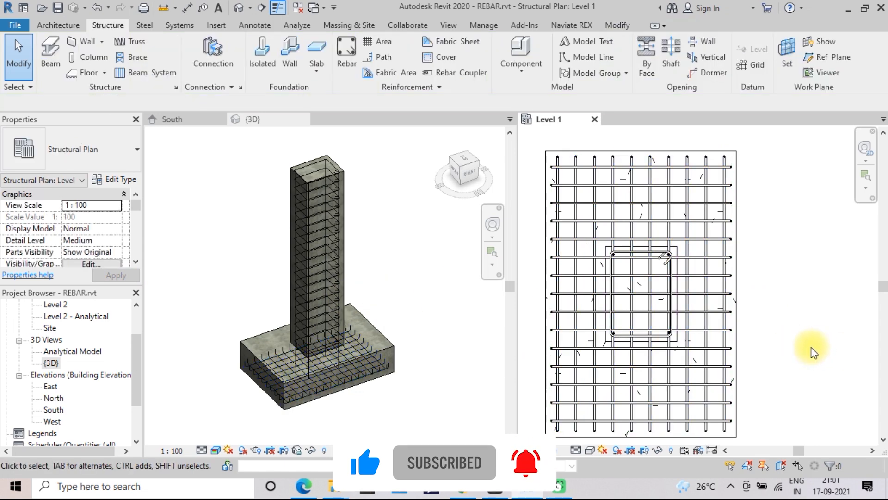
Try to set the Schedule Mark of the column's 10R stirrup set to S, and clear the selection
scroll(796, 347, up, 3)
middle_drag(780, 343, 875, 350)
scroll(654, 314, up, 3)
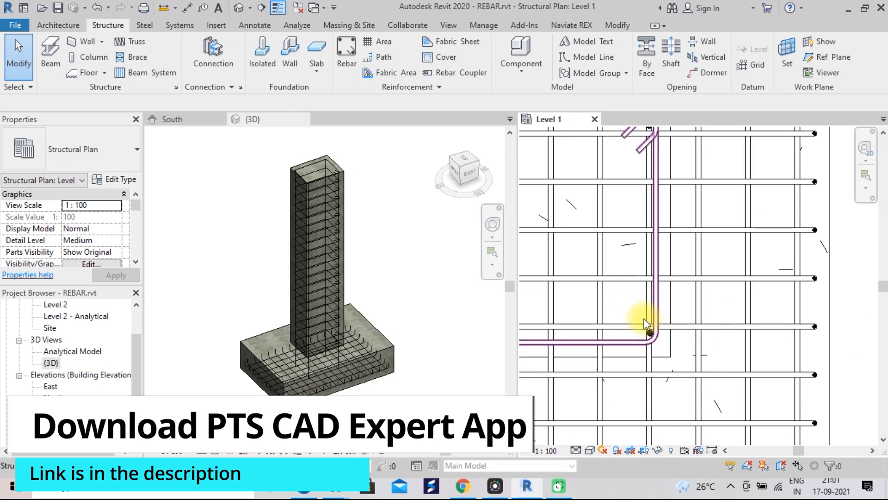
click(622, 341)
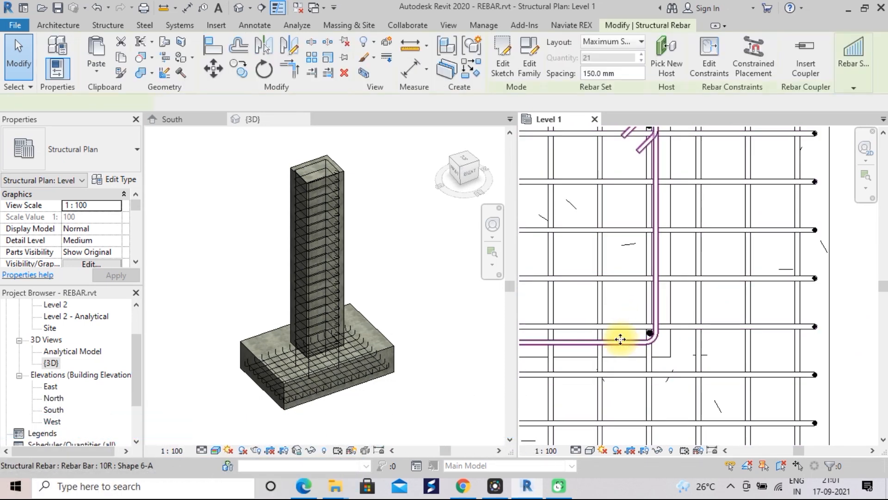
click(83, 228)
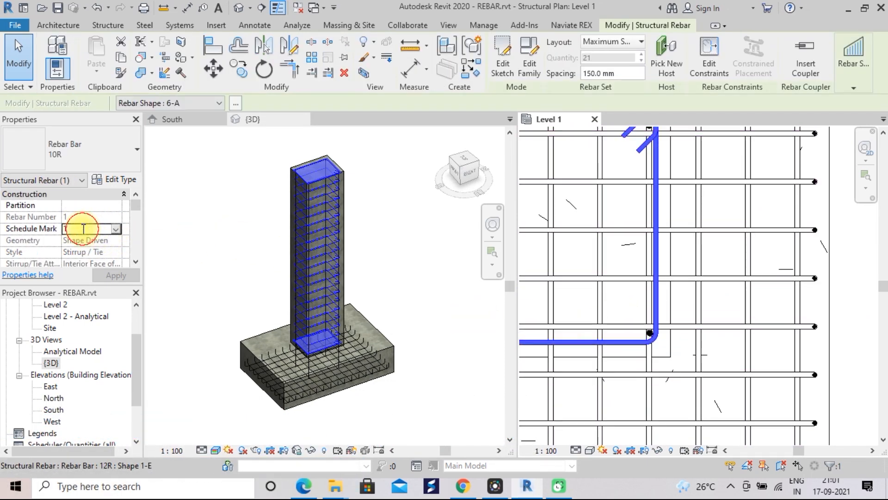
key(BackSpace)
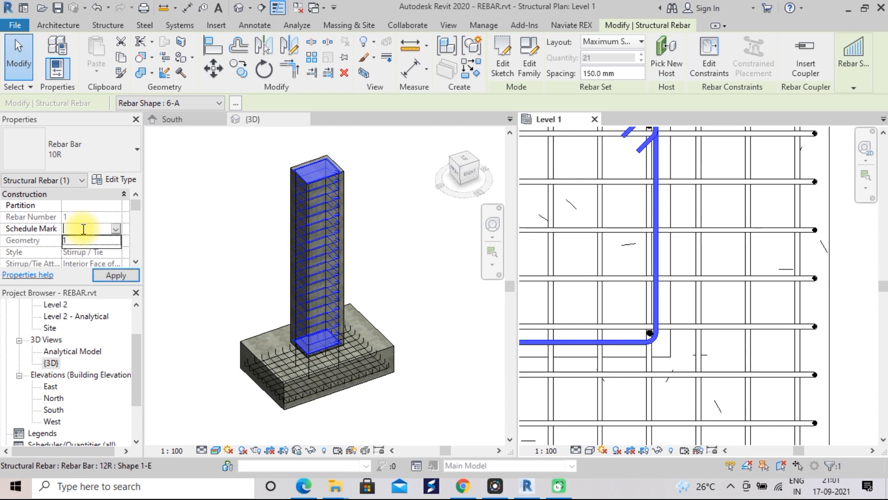
text(S)
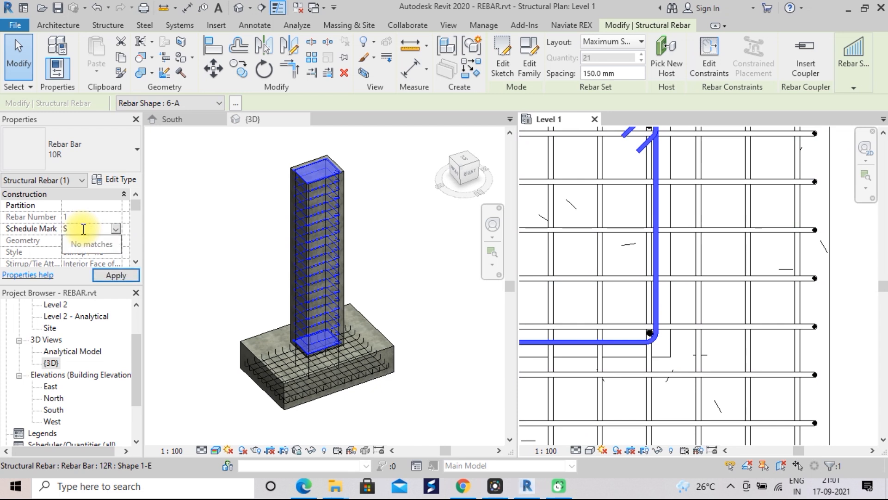
click(96, 270)
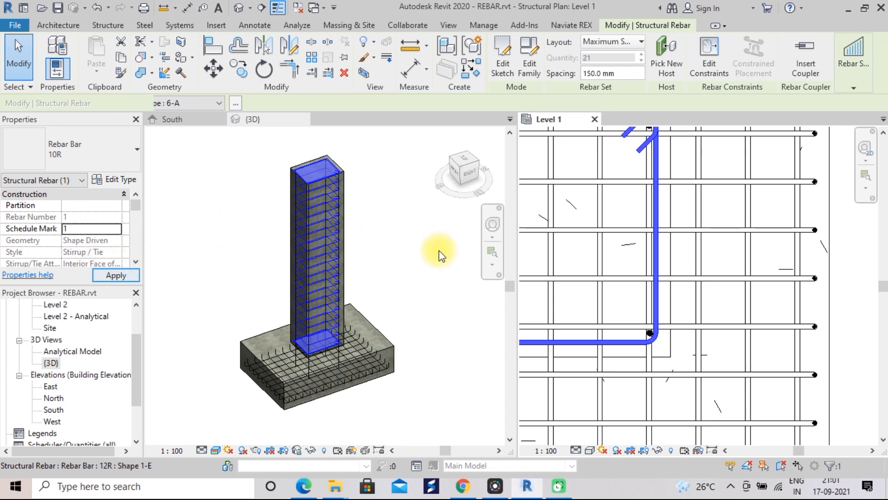
scroll(573, 303, down, 6)
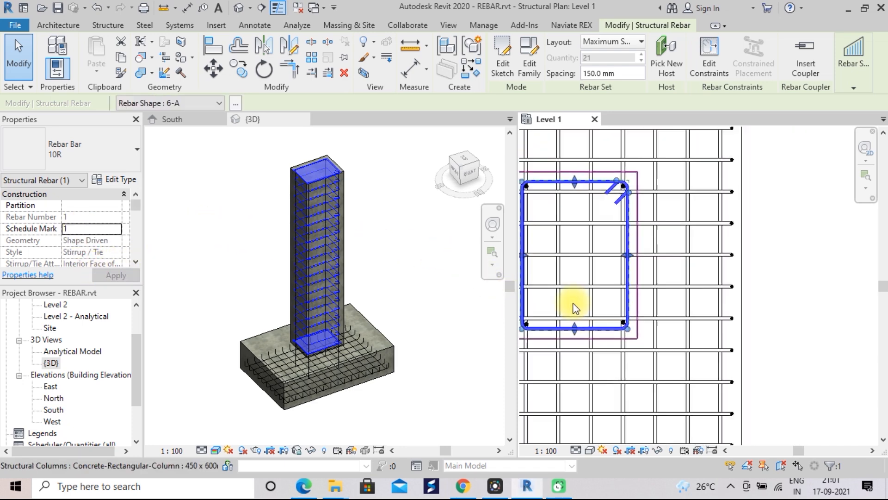
scroll(630, 298, up, 5)
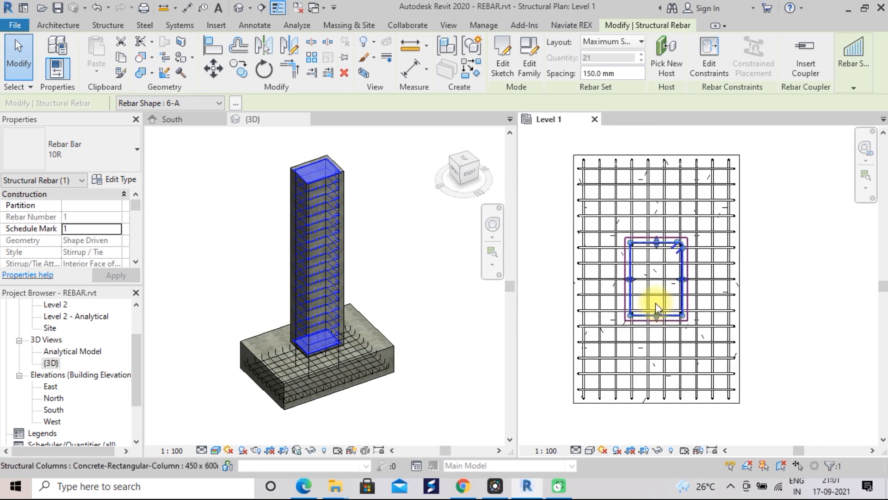
scroll(647, 304, up, 4)
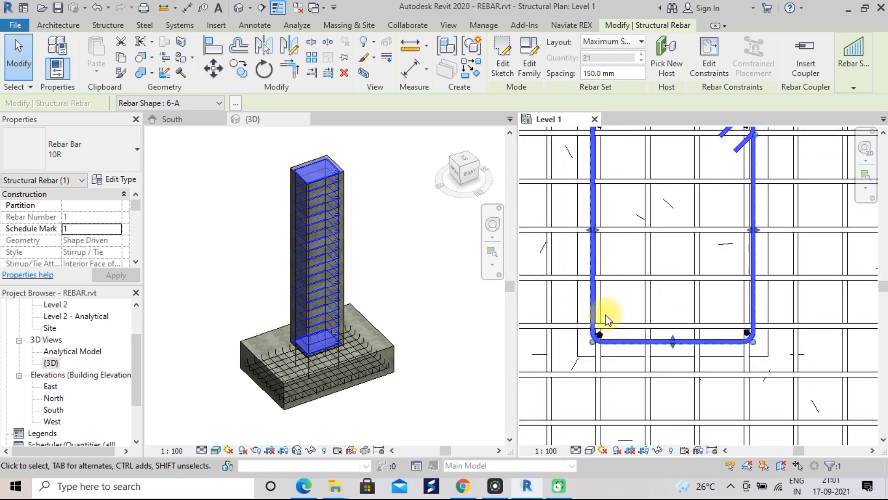
click(467, 344)
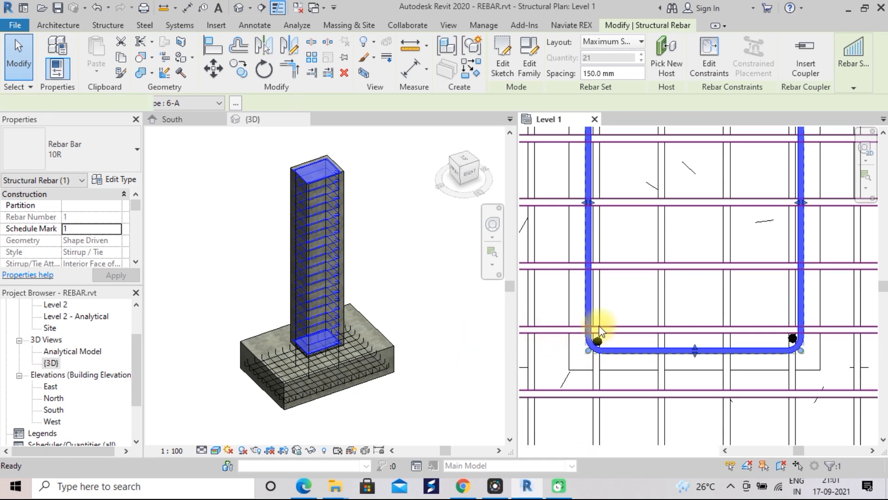
scroll(600, 330, down, 3)
scroll(600, 326, down, 4)
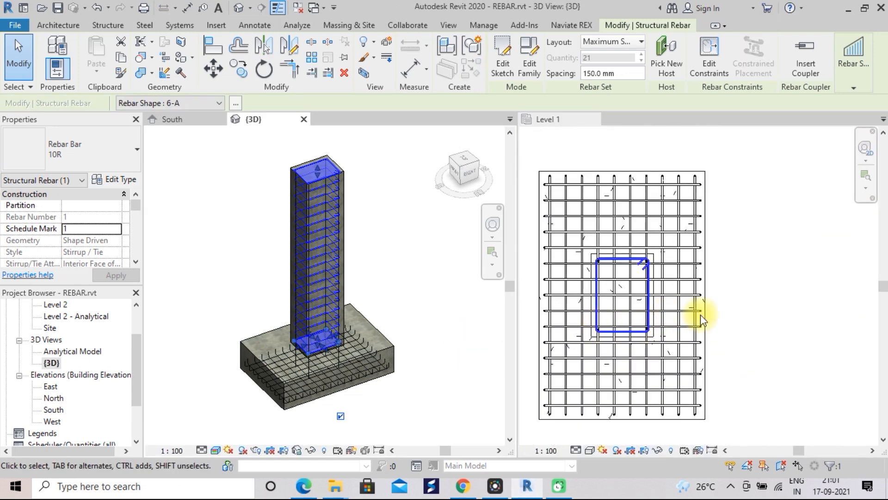
right_click(720, 301)
click(755, 146)
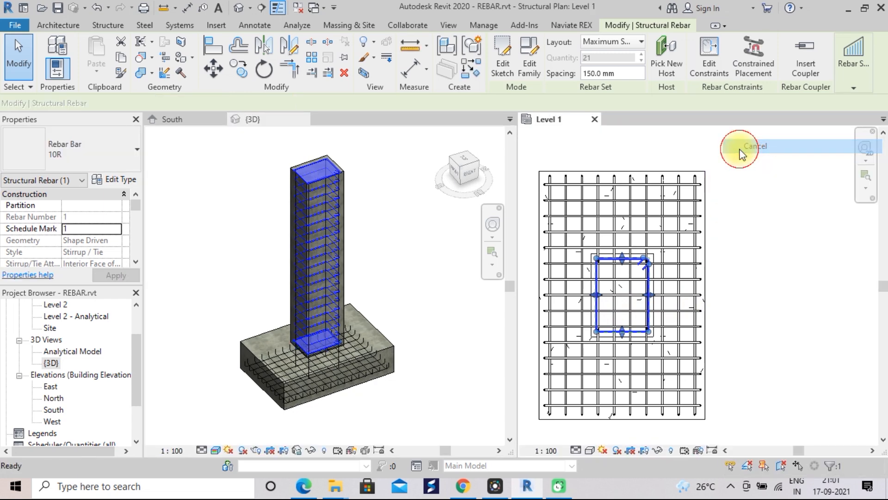
Try to set the Schedule Mark of the column's four 16R vertical corner bars to V, and clear the selection
scroll(685, 271, up, 3)
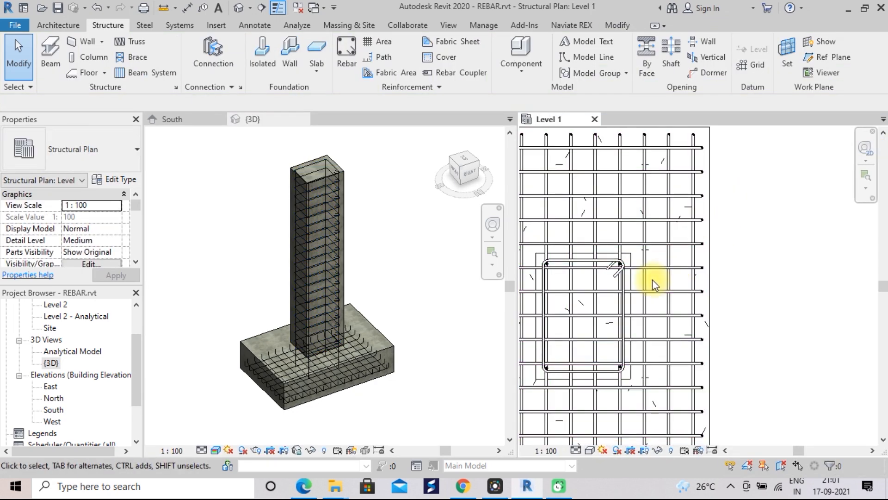
scroll(652, 279, up, 4)
click(585, 243)
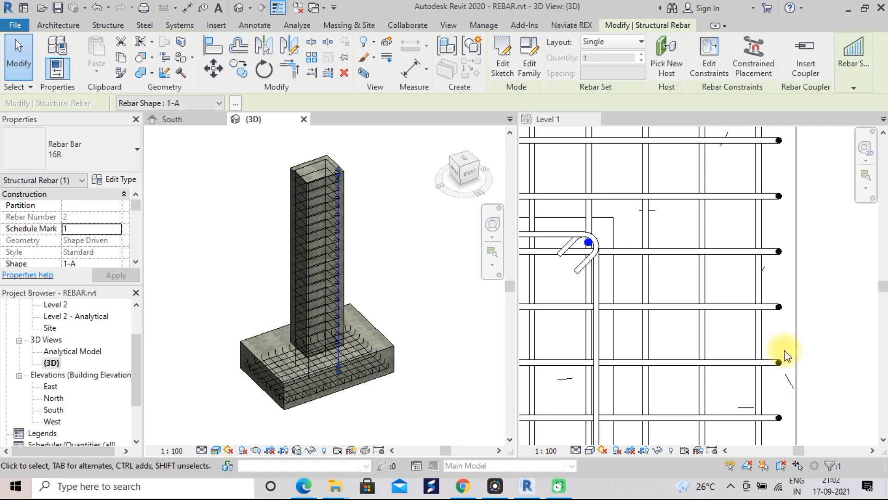
scroll(826, 314, down, 3)
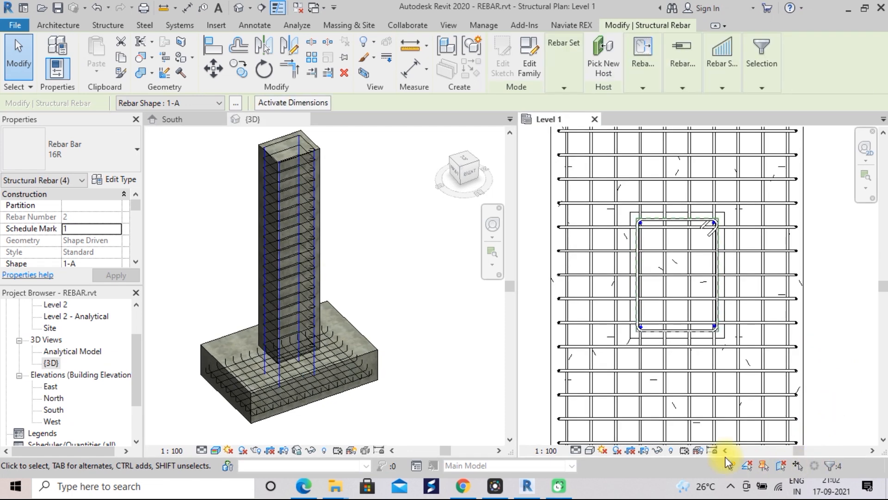
click(72, 229)
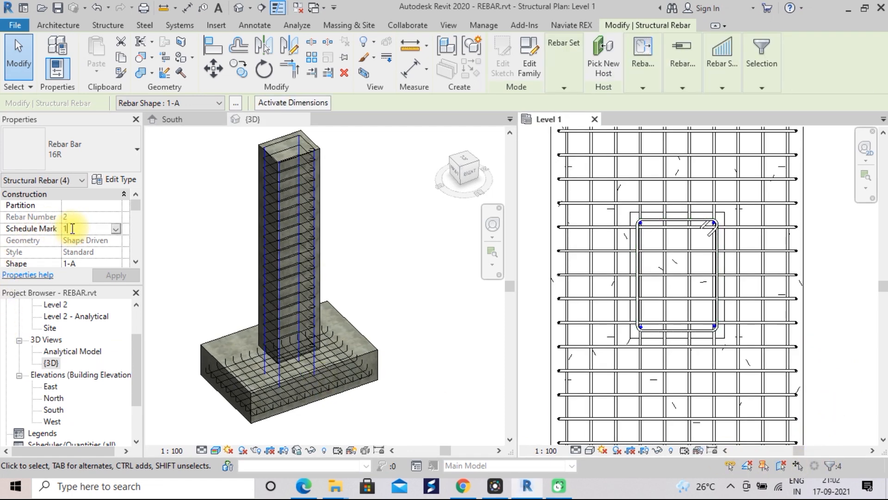
key(BackSpace)
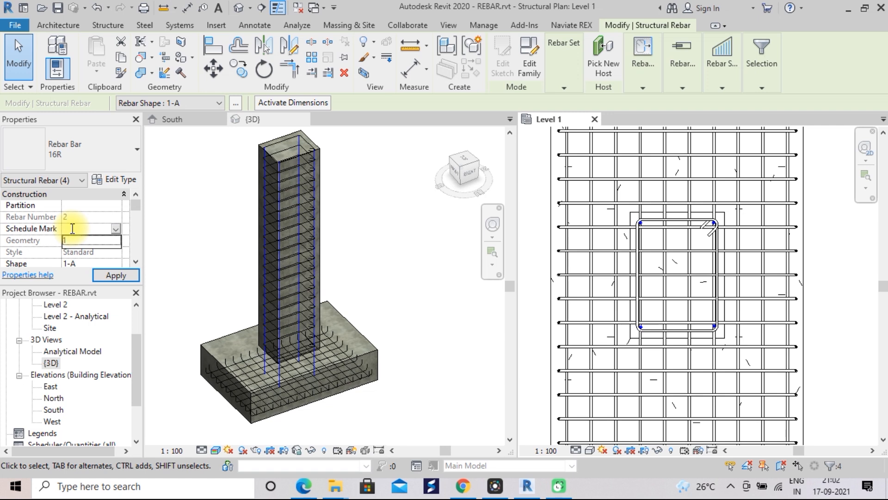
text(V)
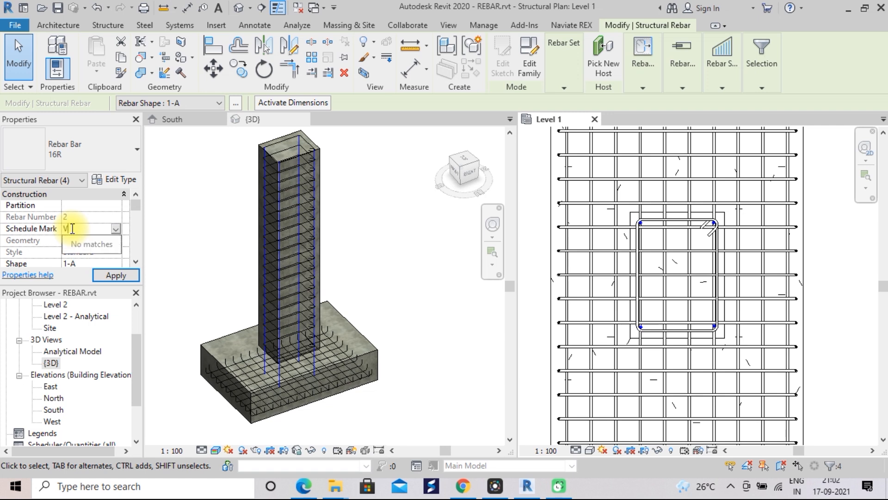
click(100, 276)
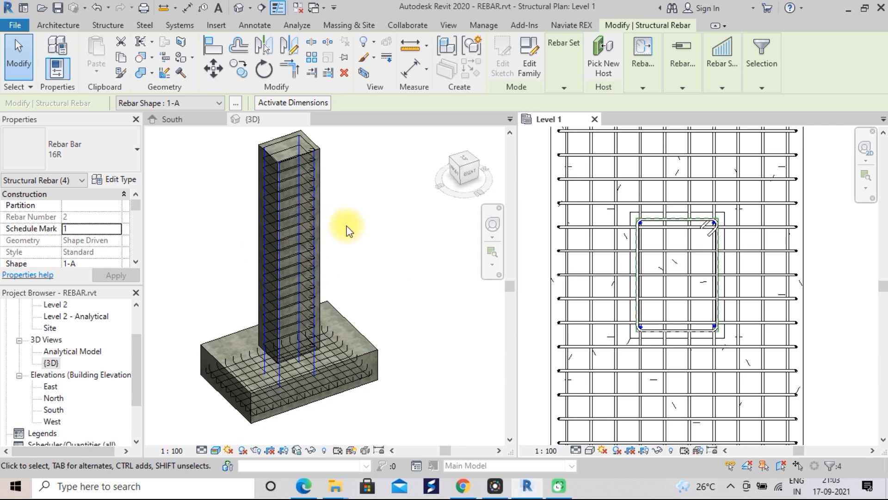
scroll(347, 226, up, 5)
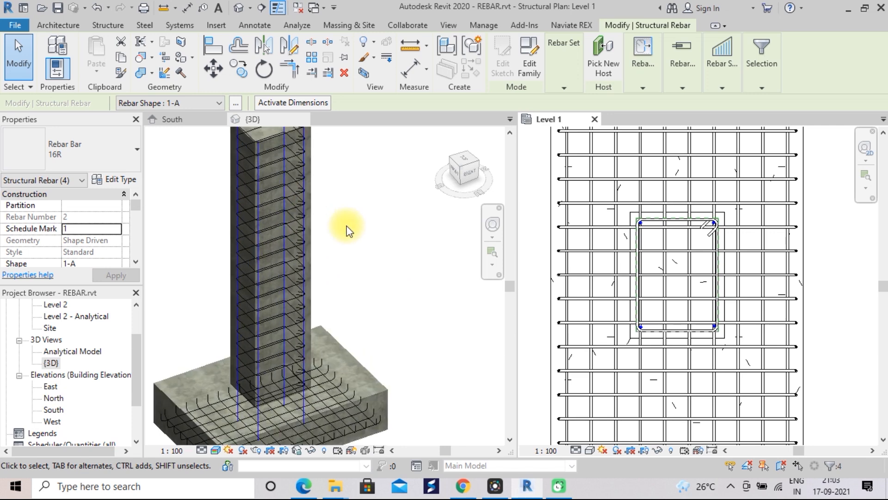
click(360, 275)
Stretch the 16R vertical bar at the column's stirrup-hook corner upward past the column top in the 3D view
scroll(361, 278, down, 1)
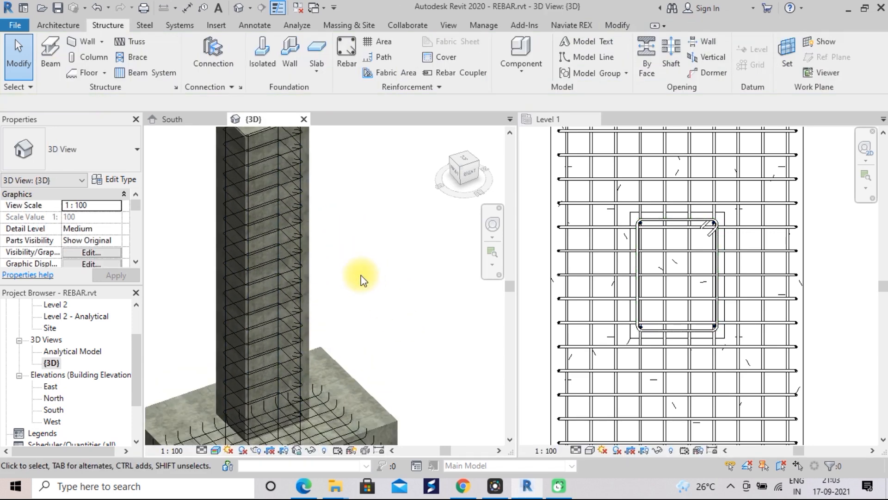
scroll(361, 277, down, 2)
middle_drag(343, 258, 370, 310)
scroll(366, 296, up, 4)
middle_drag(379, 262, 416, 351)
scroll(404, 327, up, 2)
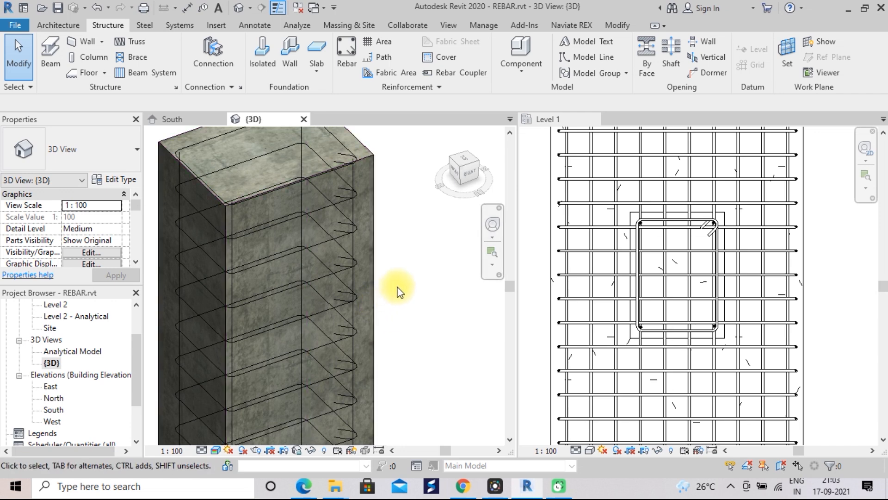
scroll(404, 266, up, 1)
middle_drag(404, 266, 449, 345)
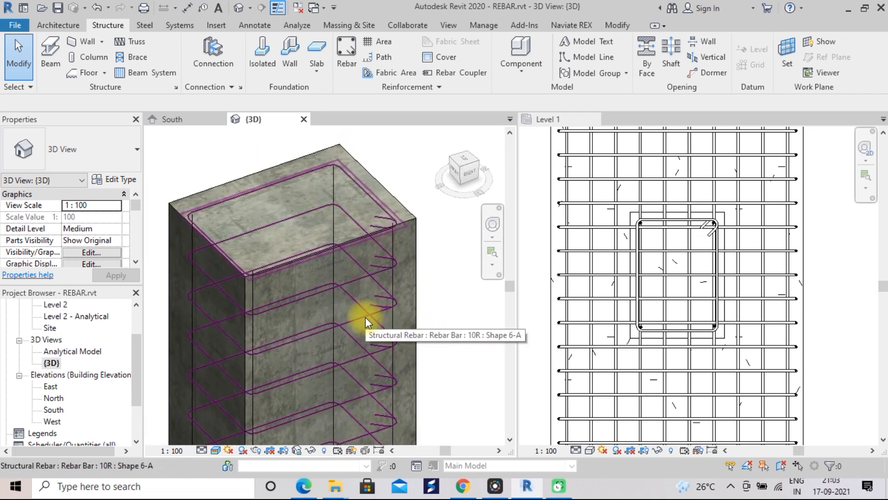
click(391, 246)
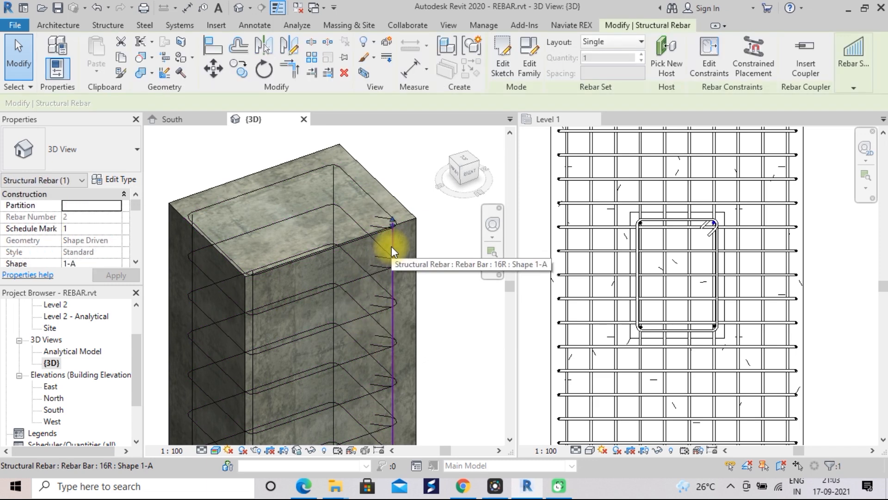
drag(392, 218, 393, 141)
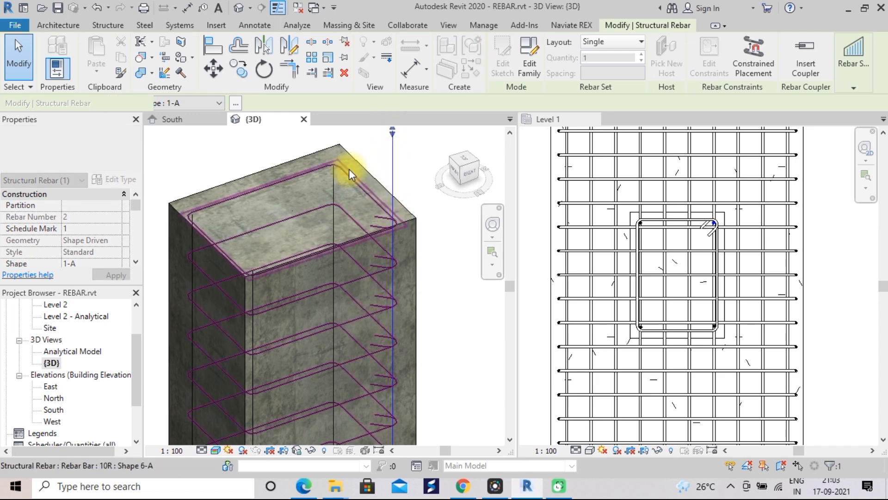
Stretch the 16R vertical bar at the column's rear corner upward past the column top and clear the selection
click(332, 175)
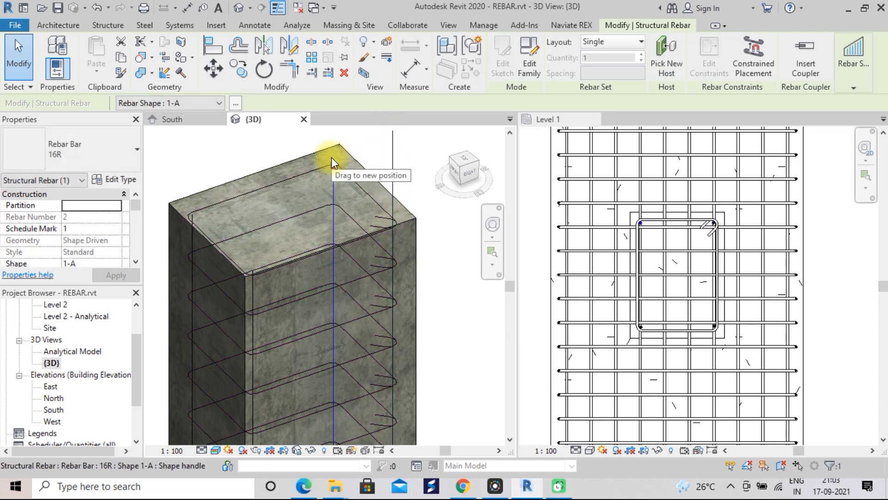
drag(331, 159, 364, 150)
scroll(361, 146, down, 2)
middle_drag(368, 152, 377, 191)
drag(349, 172, 349, 133)
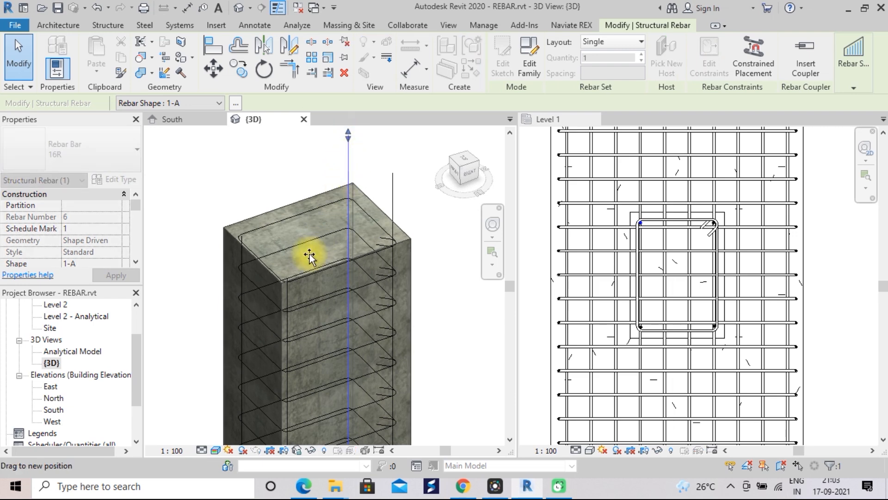
click(291, 293)
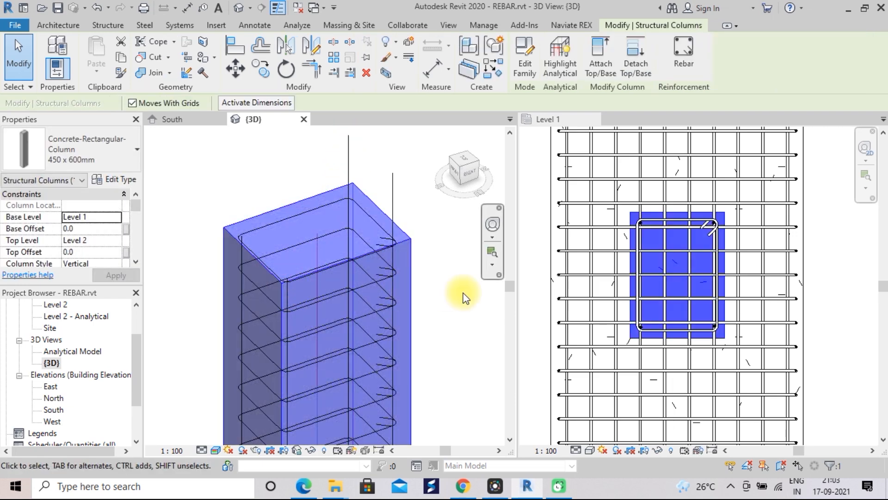
click(464, 294)
key(Escape)
Stretch the 16R vertical bar at the column's front corner upward past the column top and clear the selection
scroll(294, 310, up, 3)
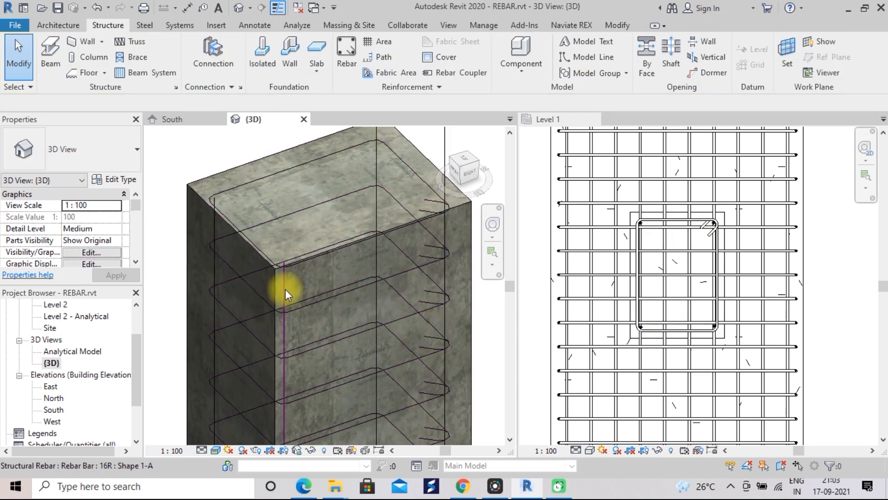
click(287, 269)
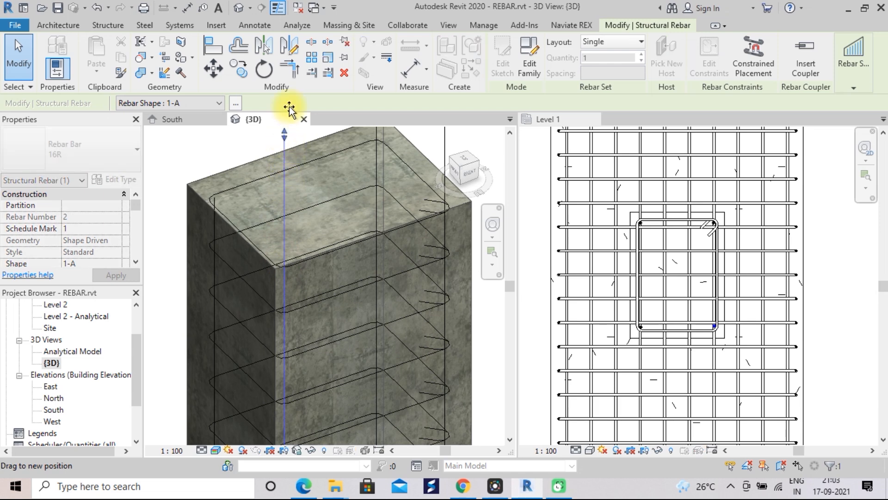
scroll(258, 159, down, 3)
scroll(258, 159, down, 2)
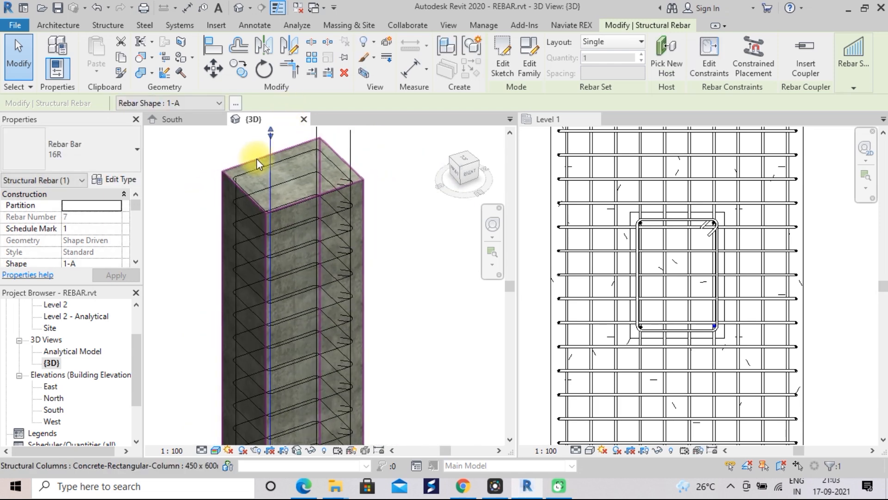
click(181, 176)
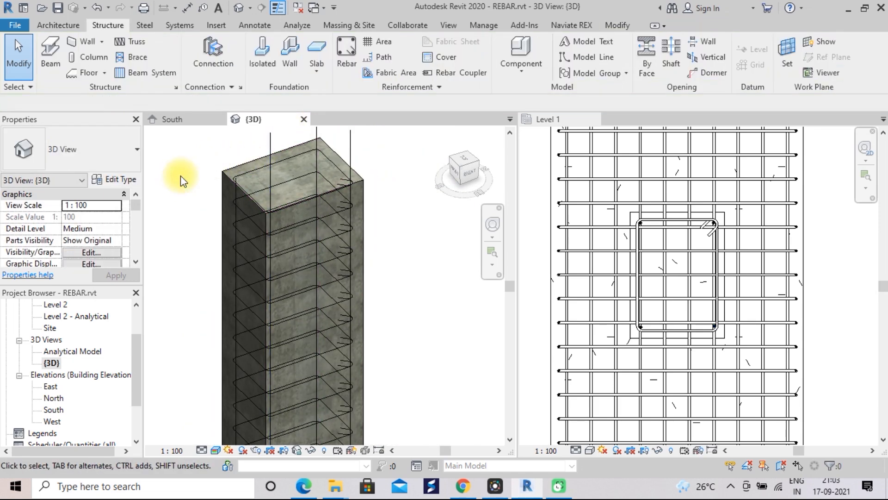
Stretch the remaining 16R vertical bar, at the column's left corner in the 3D view, upward past the column top
scroll(180, 176, up, 5)
middle_drag(224, 166, 223, 268)
scroll(215, 270, up, 3)
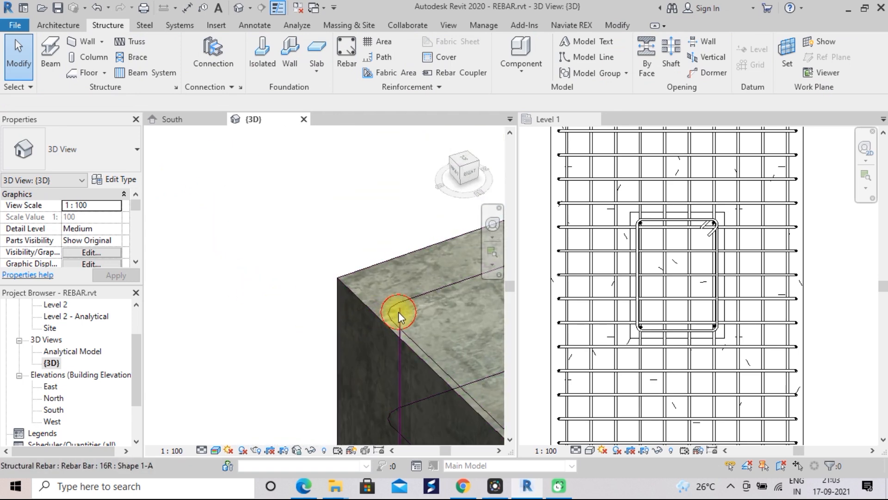
click(398, 310)
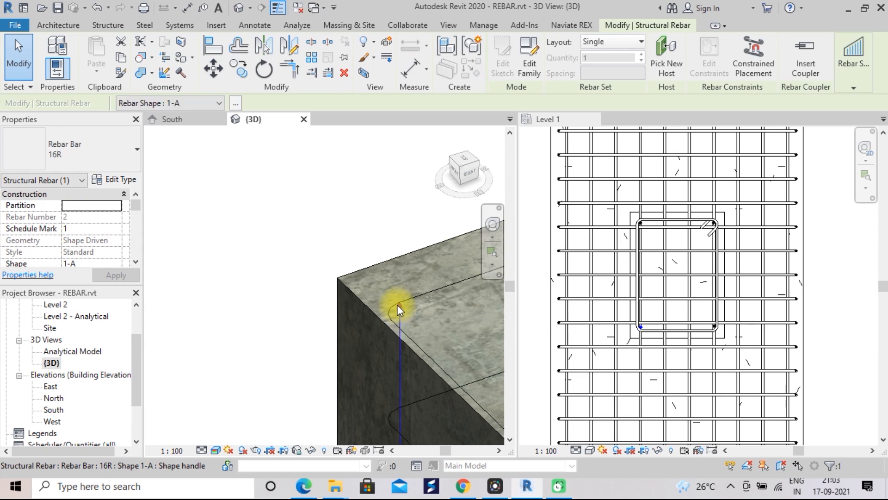
drag(399, 305, 396, 157)
scroll(280, 217, down, 4)
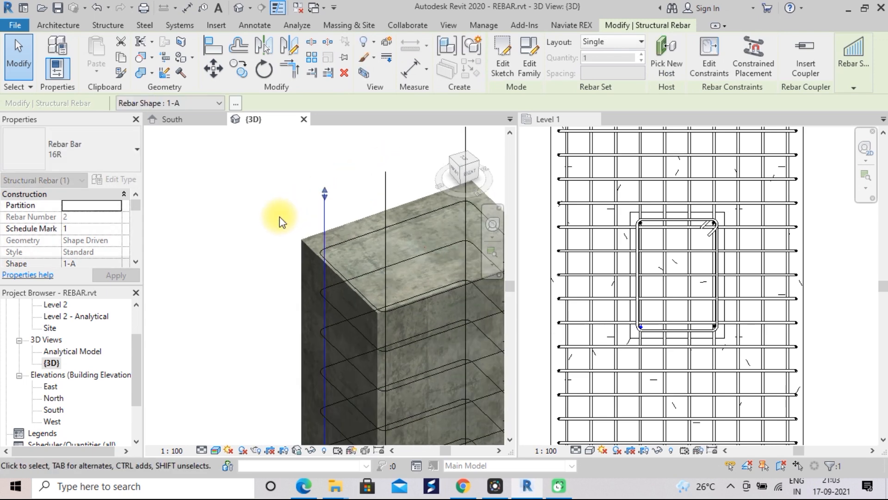
Stretch the 16R vertical bar at the column's left corner in the 3D view further up above the column top
scroll(279, 217, down, 2)
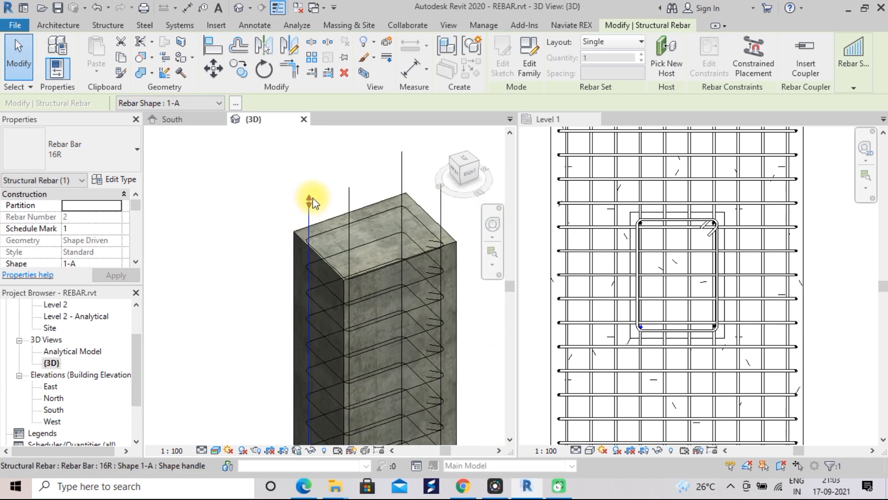
drag(309, 202, 309, 156)
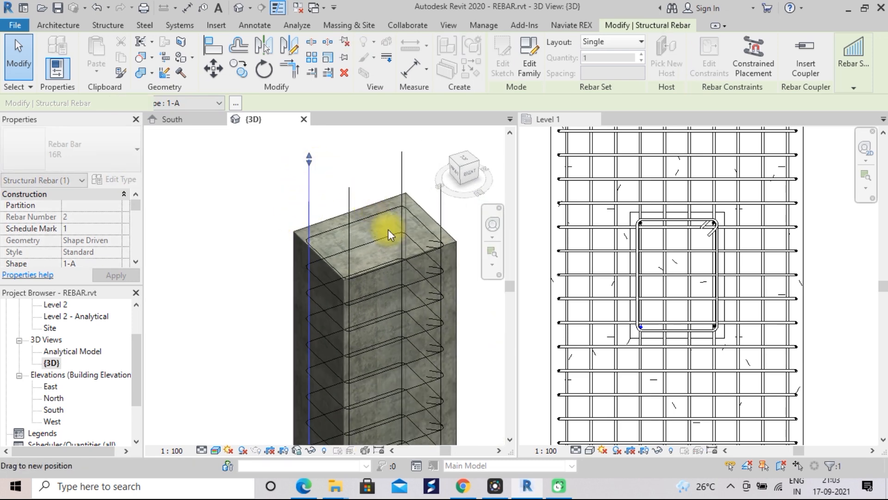
click(402, 172)
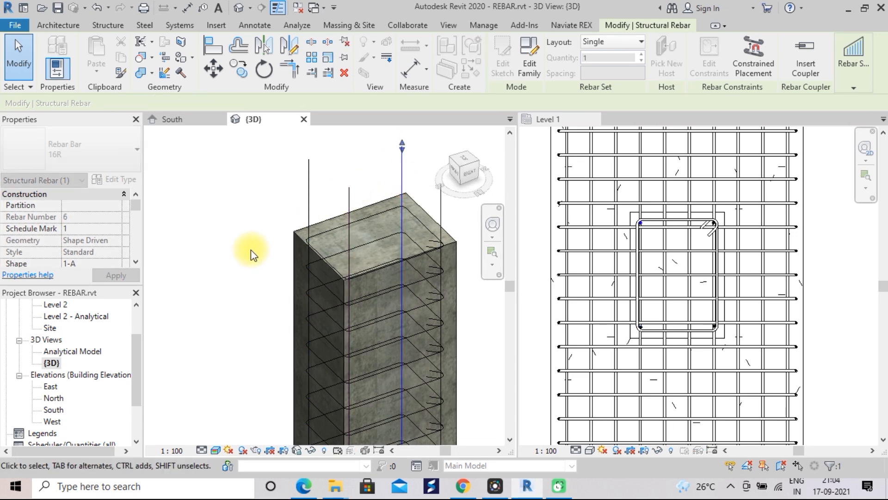
scroll(251, 252, down, 1)
scroll(251, 249, down, 1)
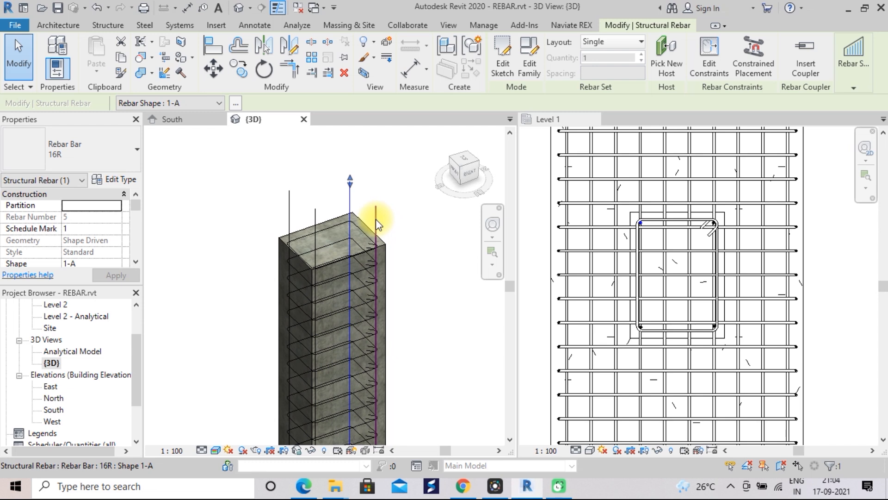
Extend the 16R vertical bars at the column's stirrup-hook and front corners further up to a similar projection, and clear the selection
click(376, 204)
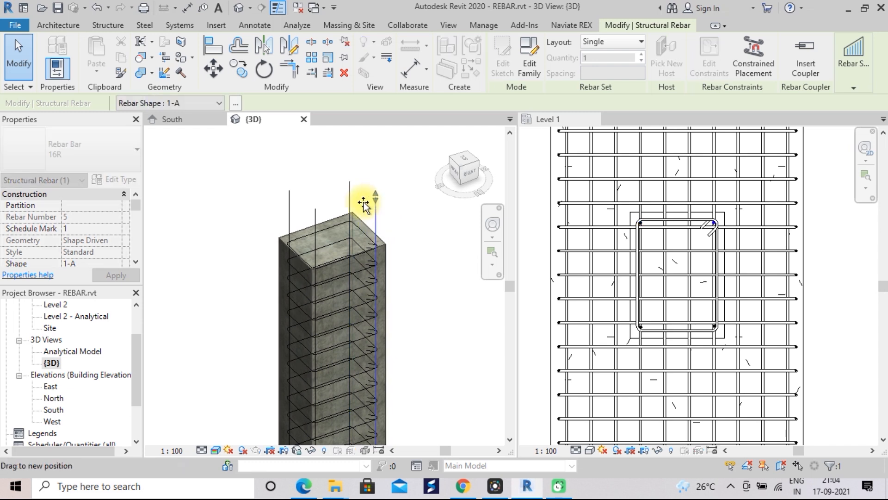
click(315, 205)
click(417, 250)
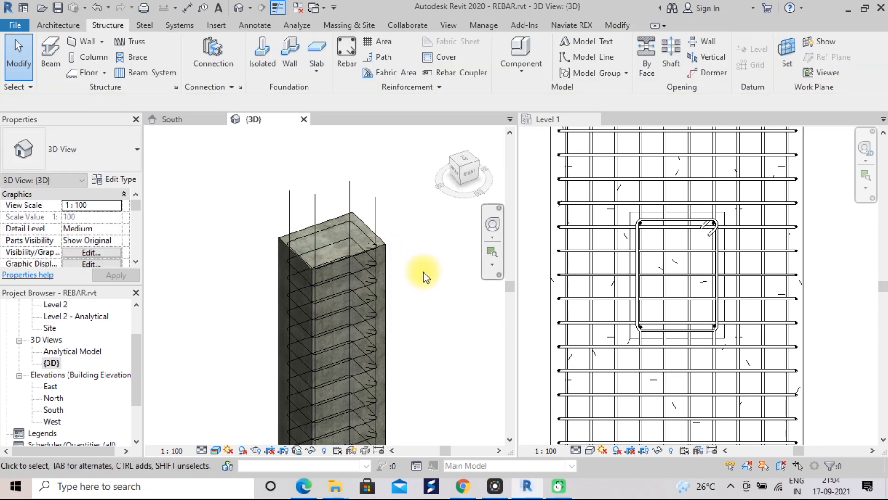
scroll(424, 273, down, 5)
middle_drag(445, 313, 425, 284)
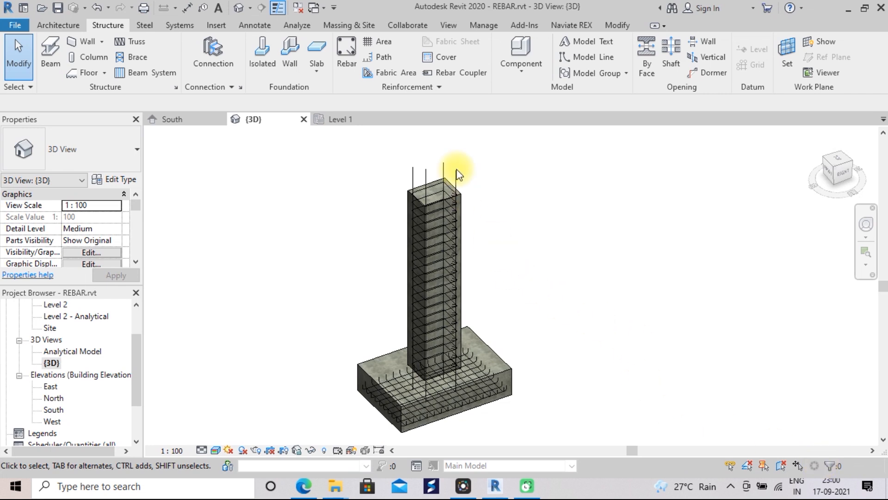
Create a Structural Rebar schedule of building components named "column footing Rebar Schedule", dismissing the save reminder without saving
click(448, 25)
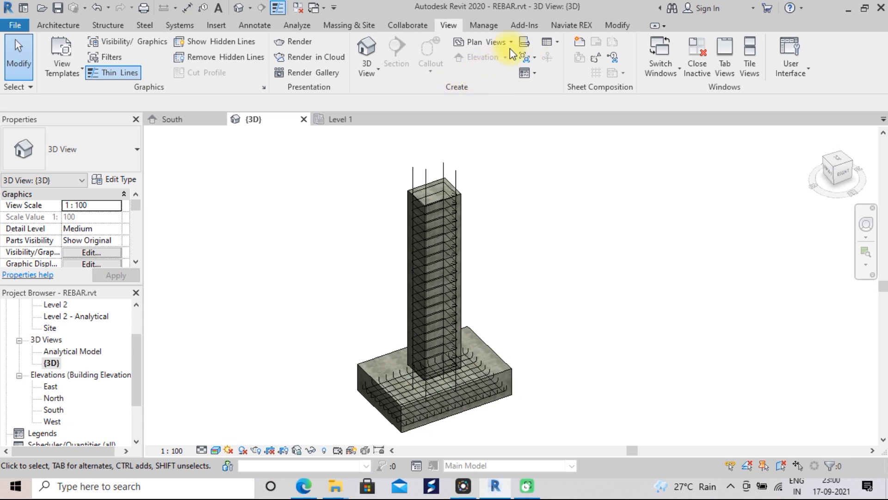
click(555, 41)
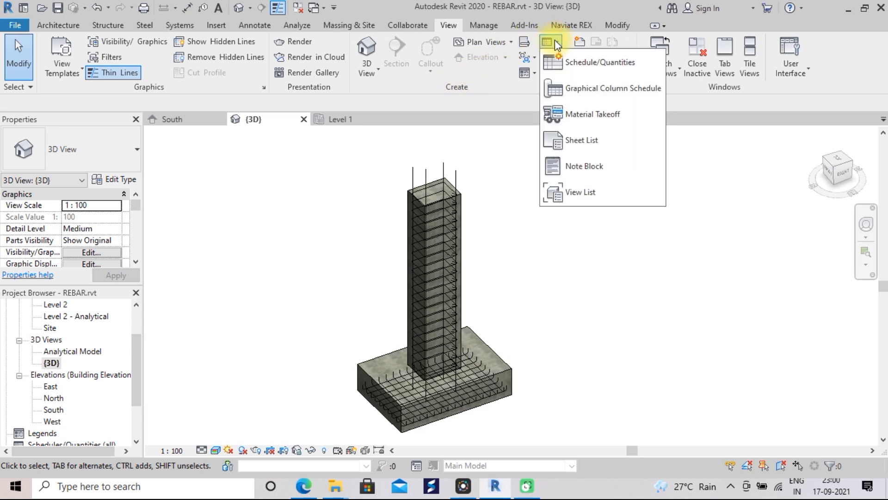
click(565, 65)
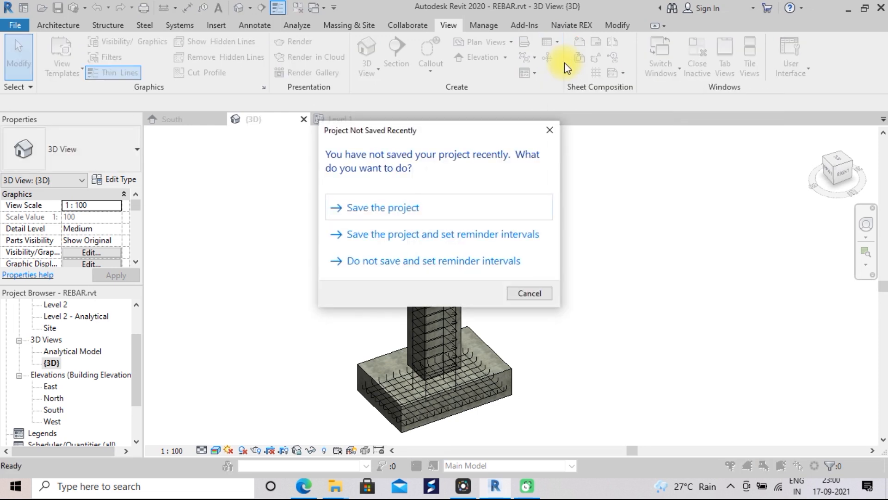
click(549, 130)
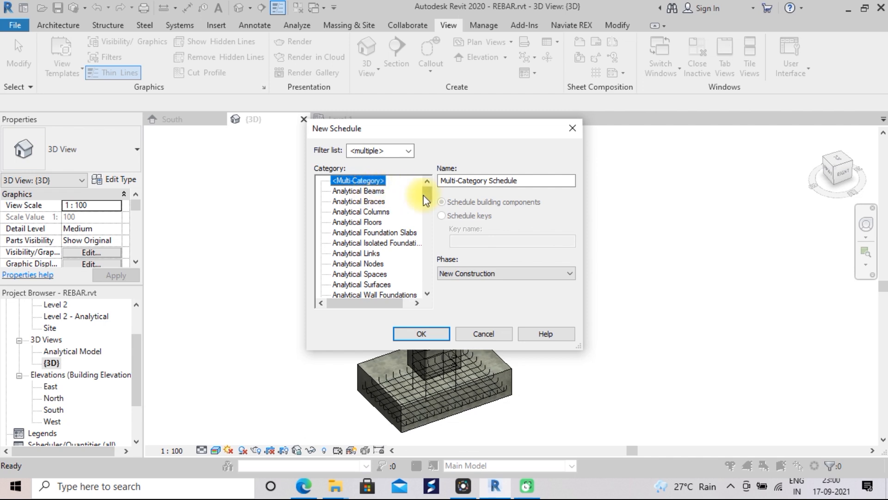
drag(426, 202, 427, 281)
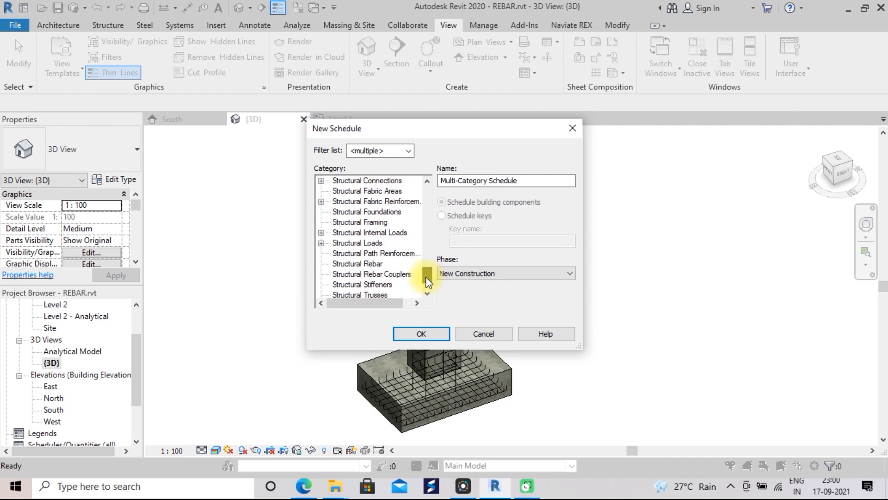
click(379, 263)
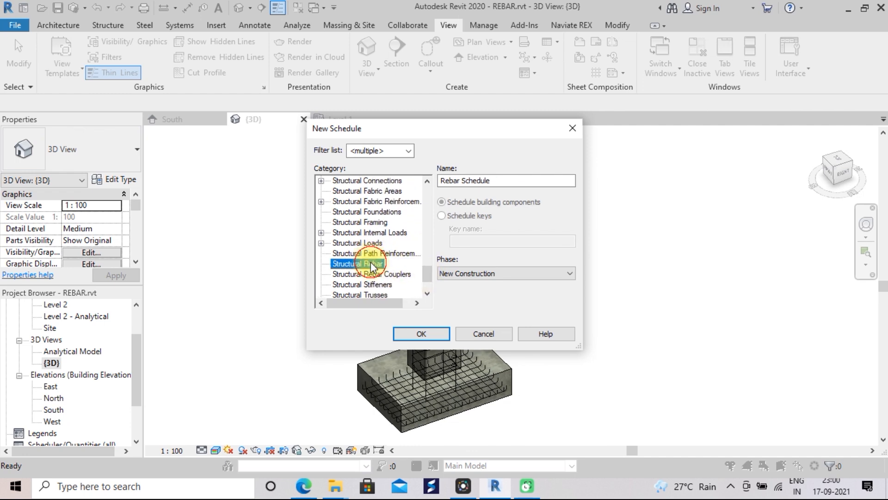
click(440, 180)
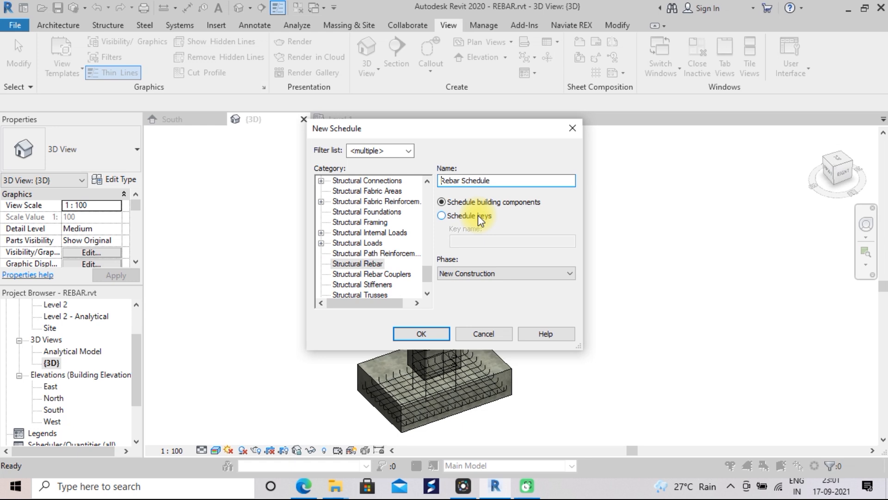
text(column footing)
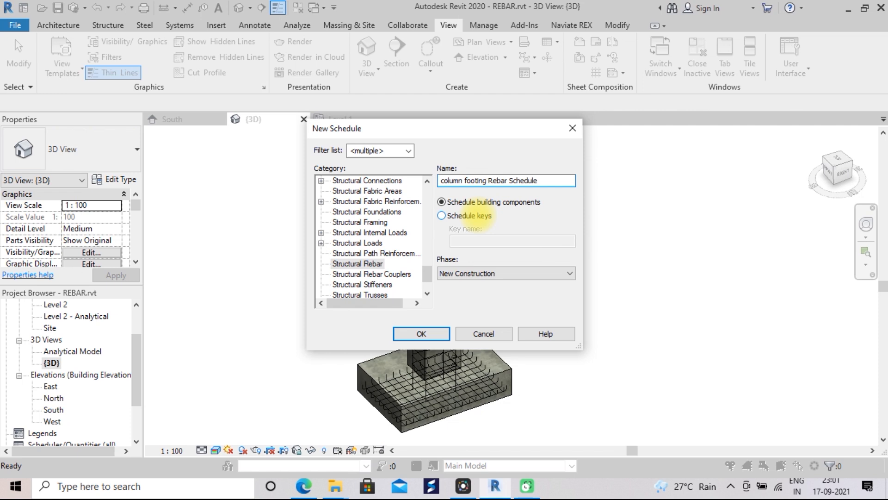
click(401, 337)
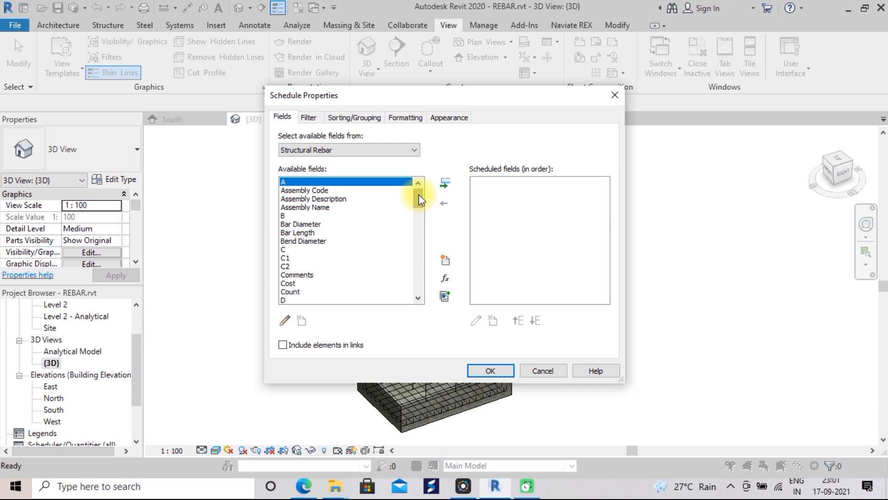
Add the Schedule Mark, Bar Diameter and Bar Length fields to the schedule, in that order
drag(419, 200, 418, 273)
click(322, 243)
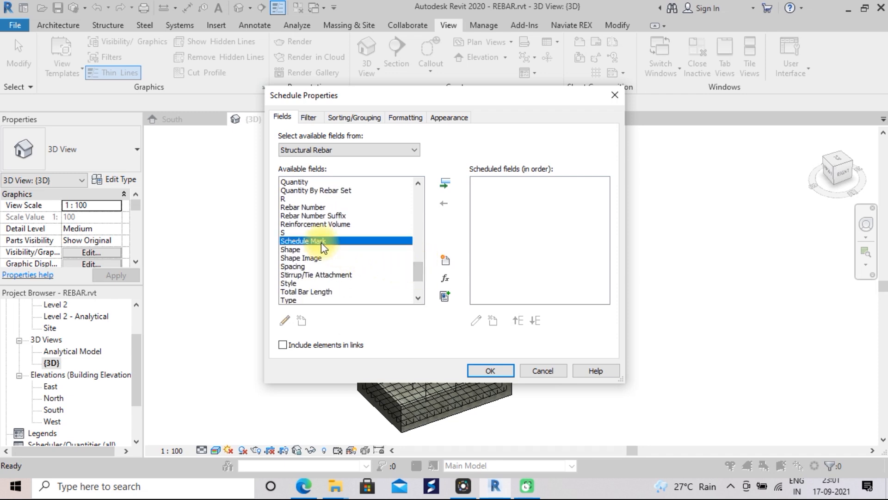
click(445, 184)
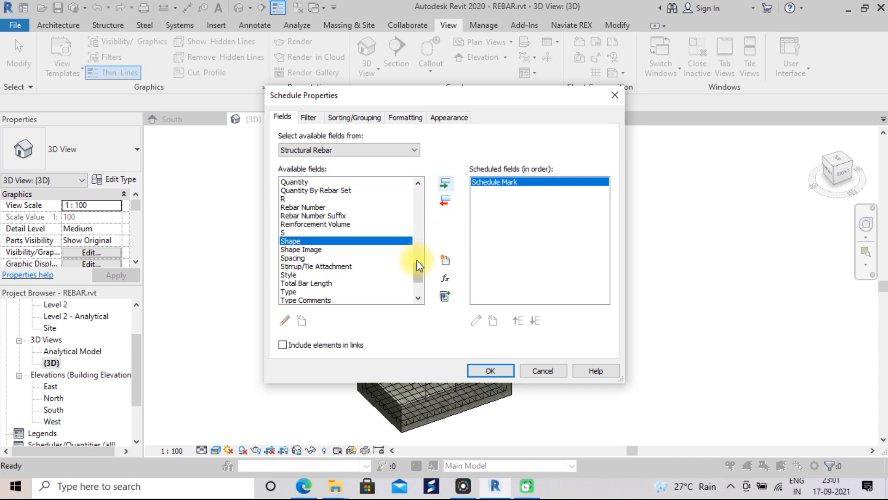
drag(419, 272, 419, 193)
click(307, 206)
click(445, 184)
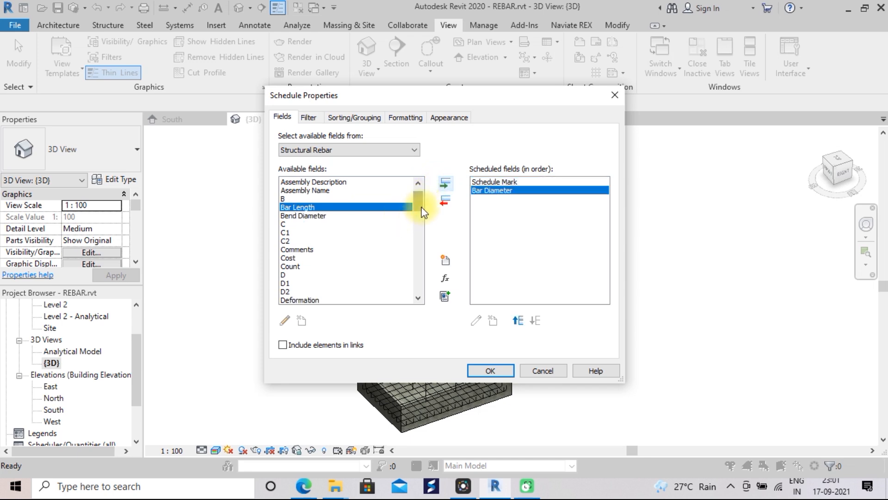
drag(422, 212, 418, 247)
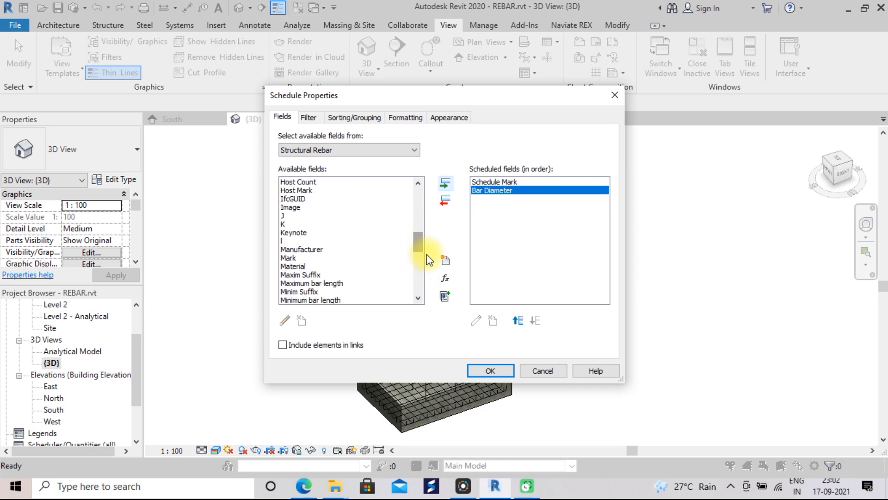
click(815, 465)
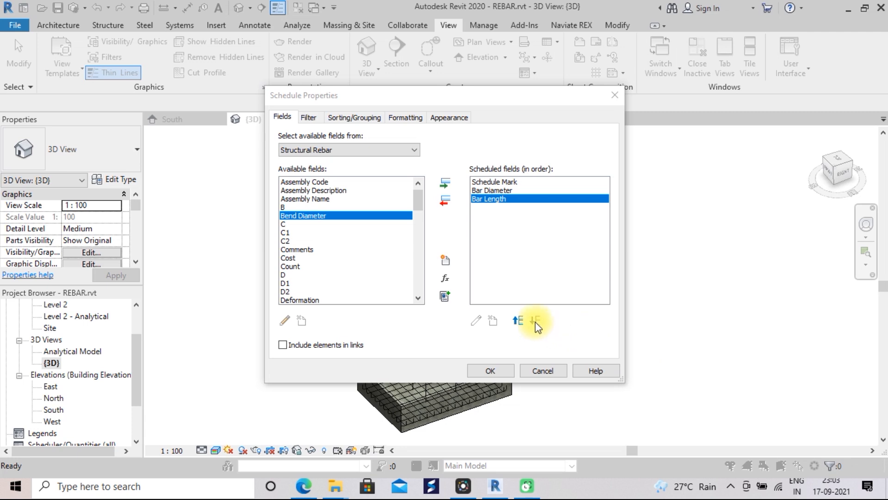
Add the bar dimension fields A, B, C, D and E to the schedule after Bar Length
drag(421, 209, 419, 201)
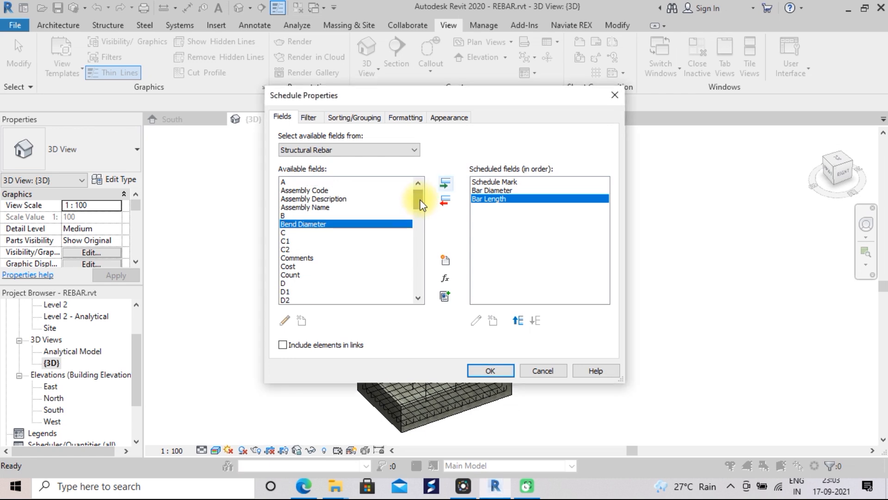
click(295, 184)
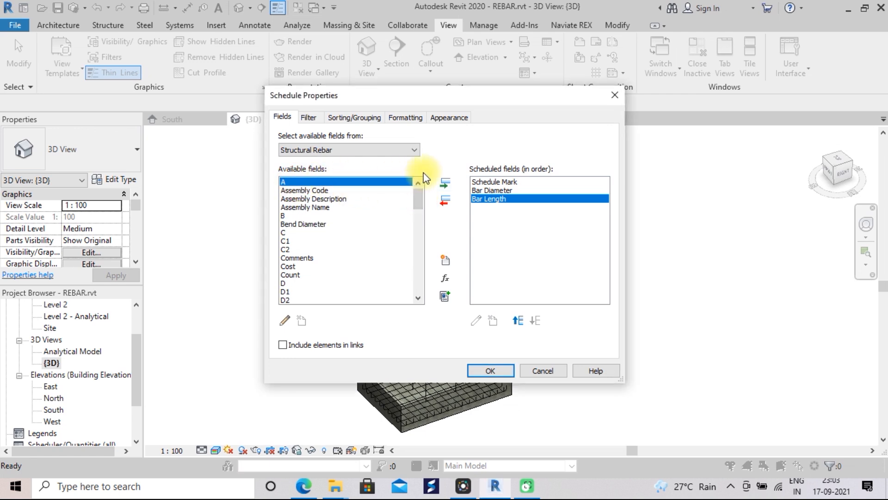
click(445, 183)
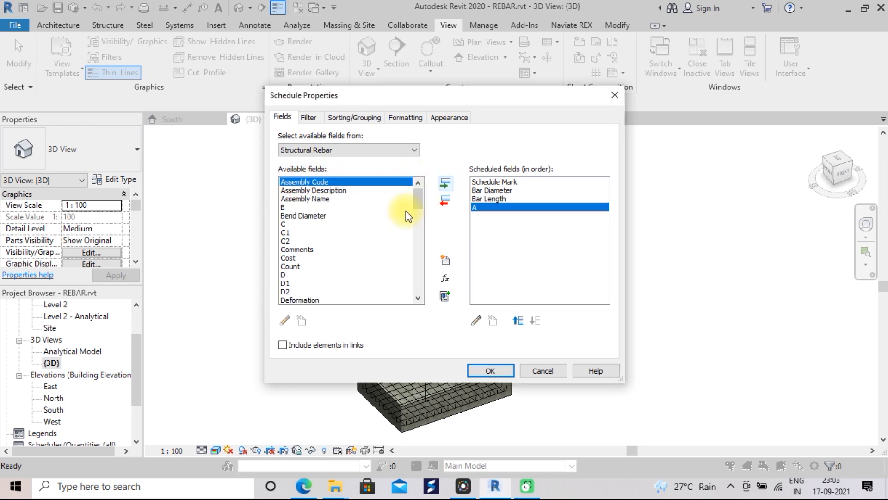
click(296, 208)
click(445, 183)
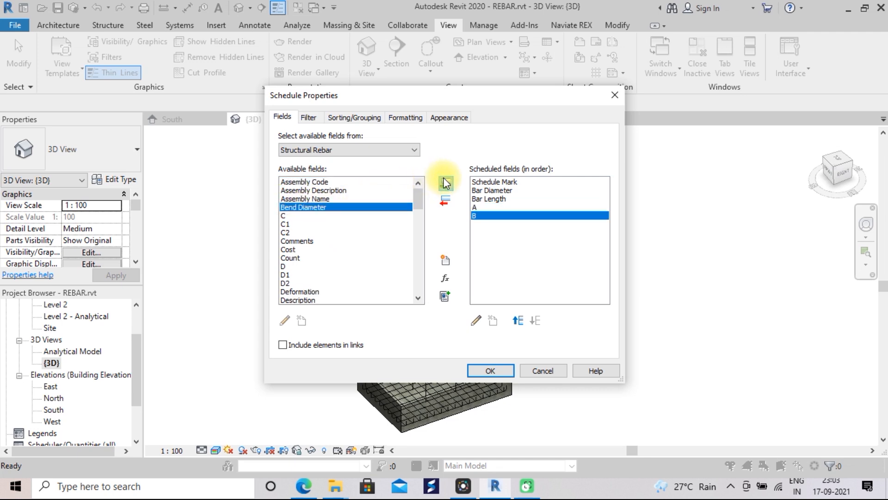
click(286, 216)
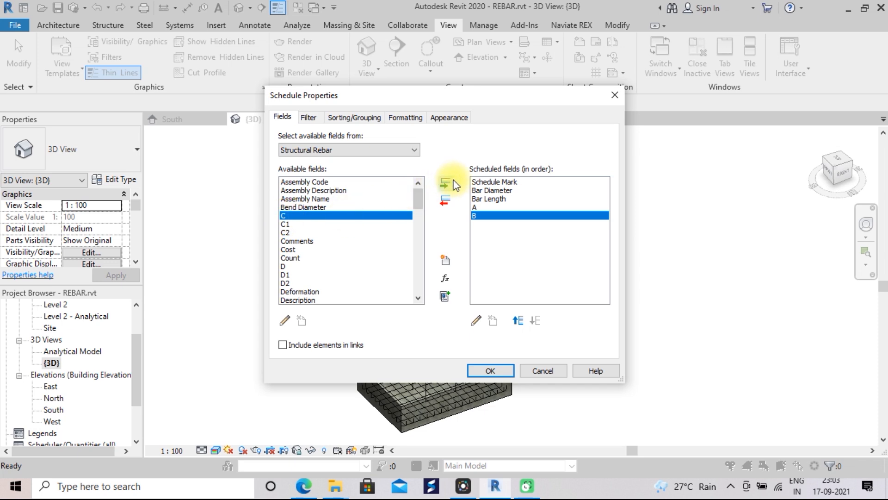
click(446, 184)
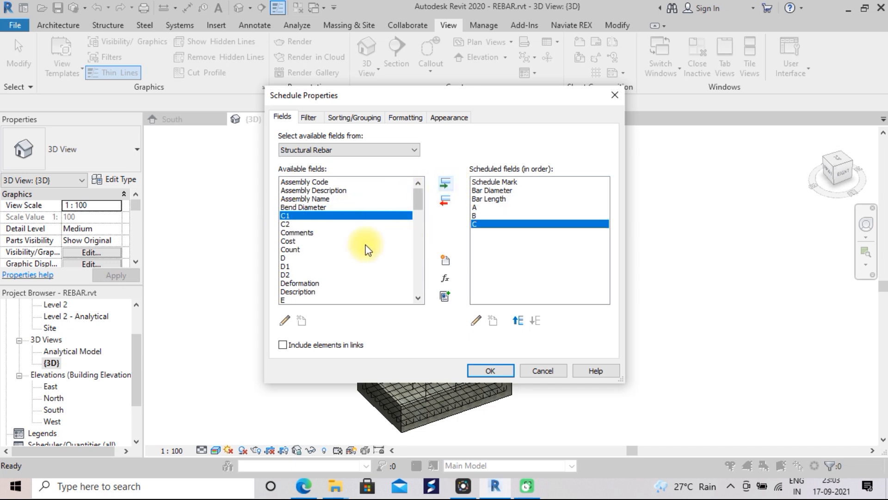
click(283, 259)
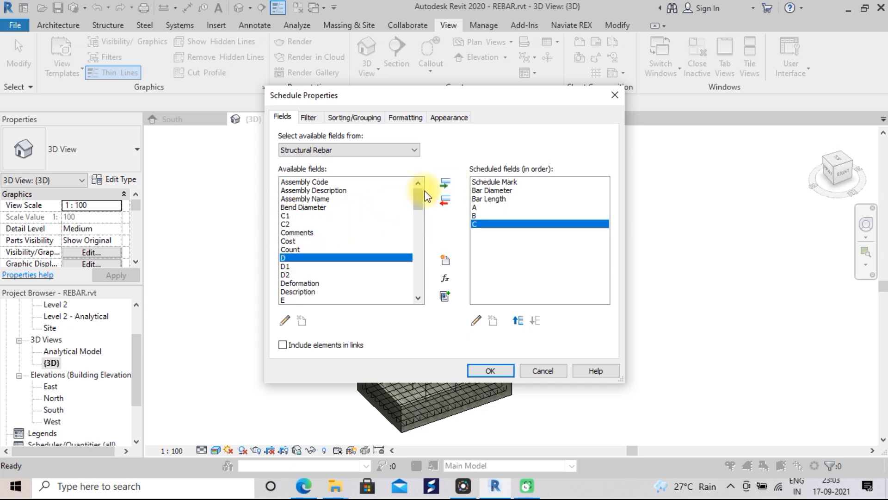
click(445, 184)
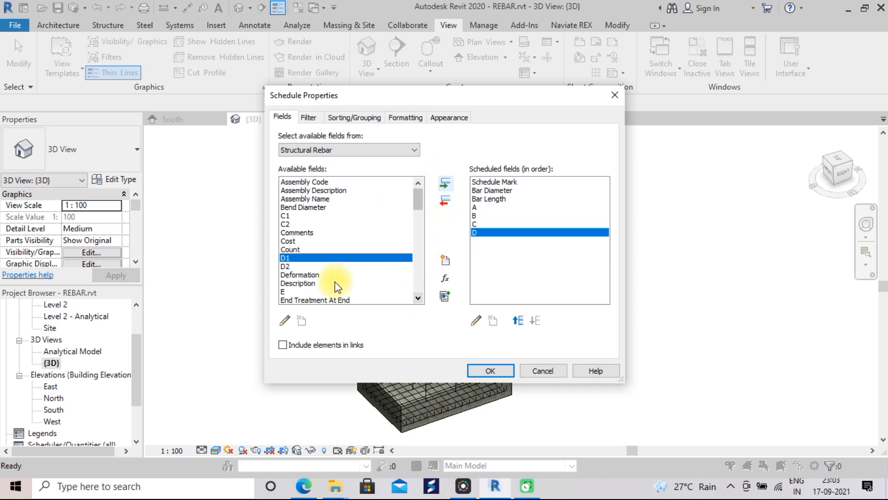
click(285, 292)
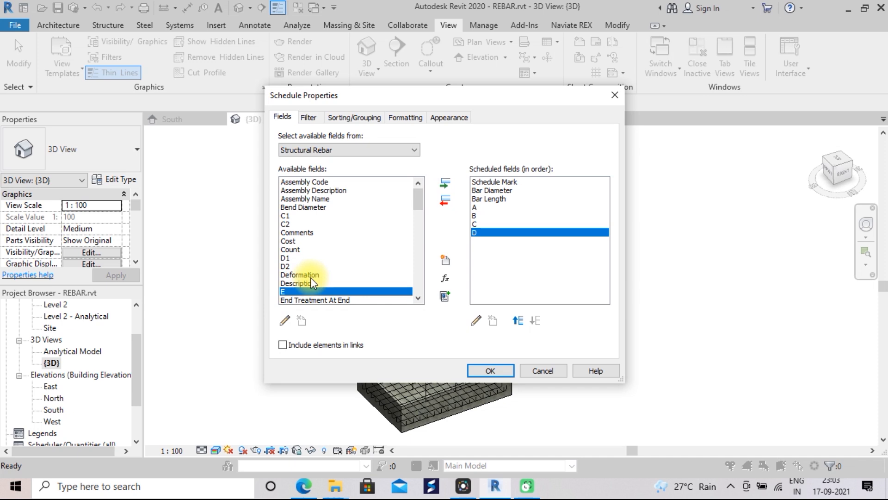
click(445, 184)
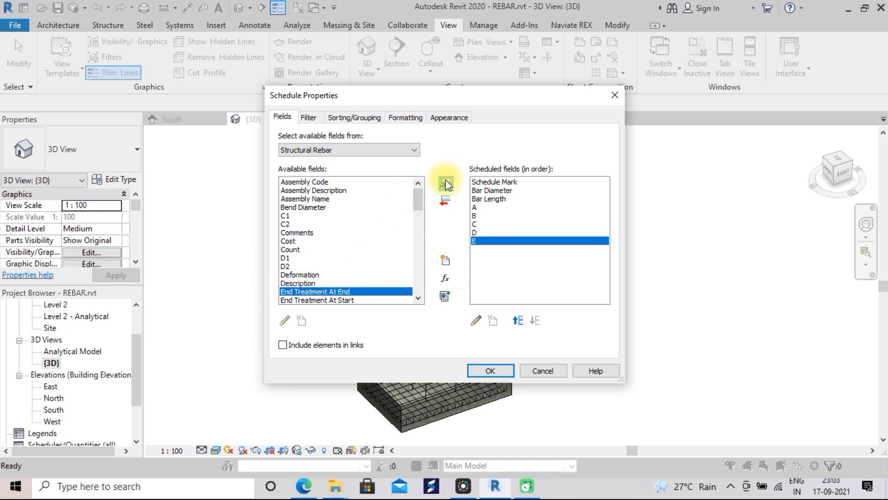
Add the Quantity and Total Bar Length fields to the schedule after field E
drag(419, 202, 420, 258)
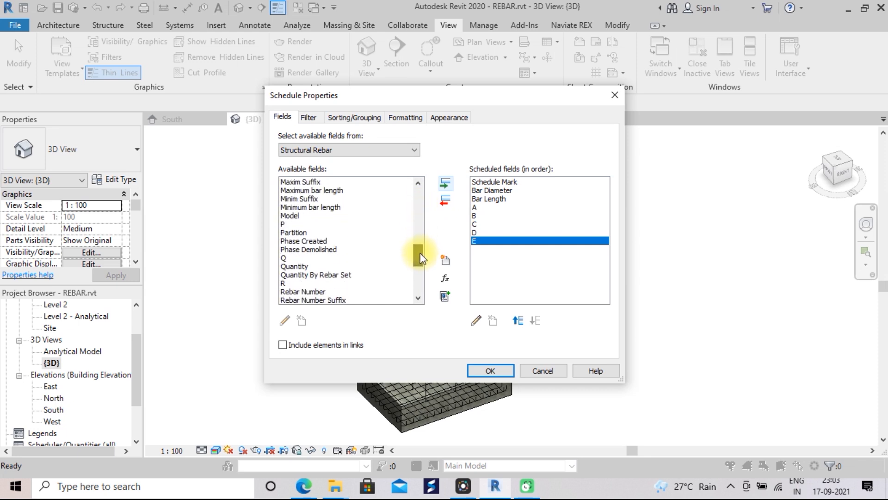
click(298, 267)
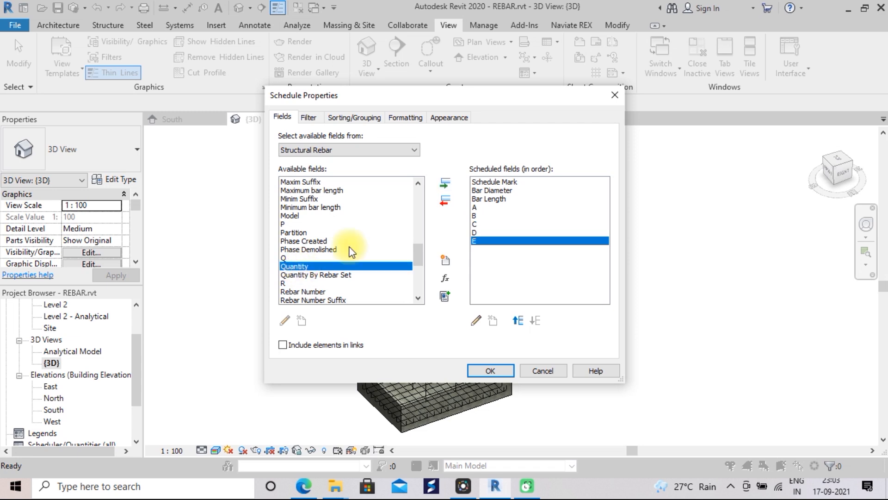
click(445, 184)
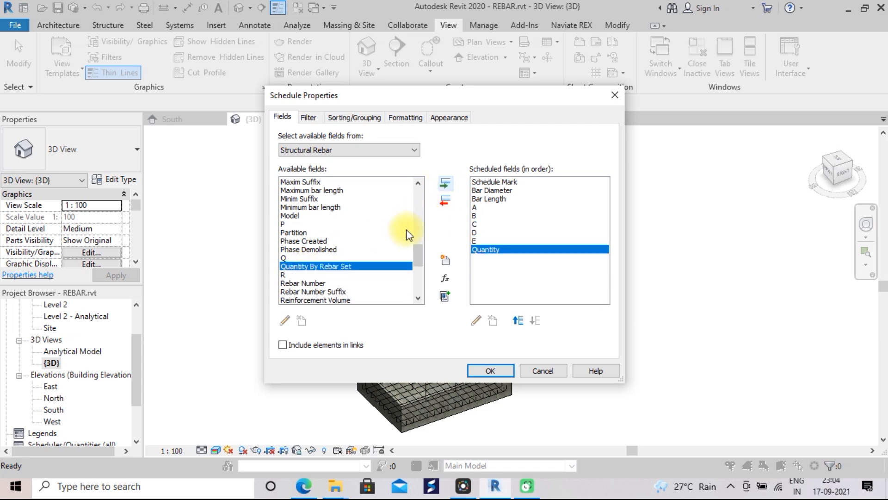
drag(420, 255, 419, 281)
click(343, 249)
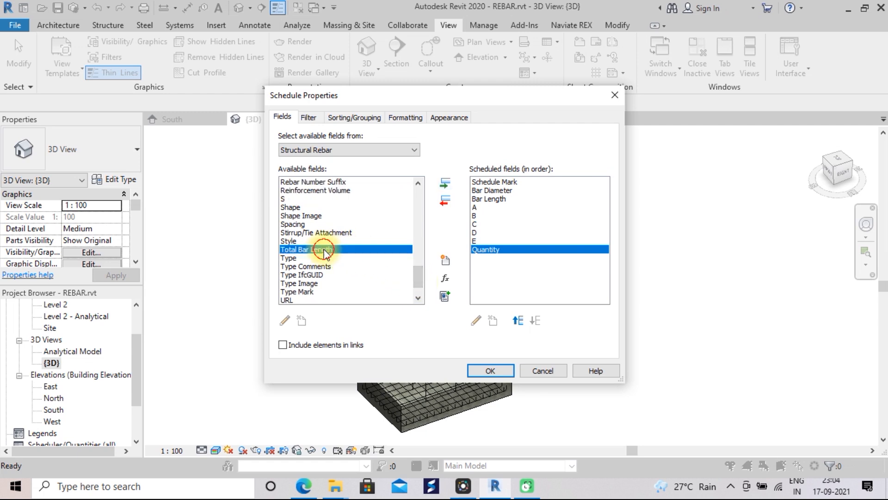
click(447, 185)
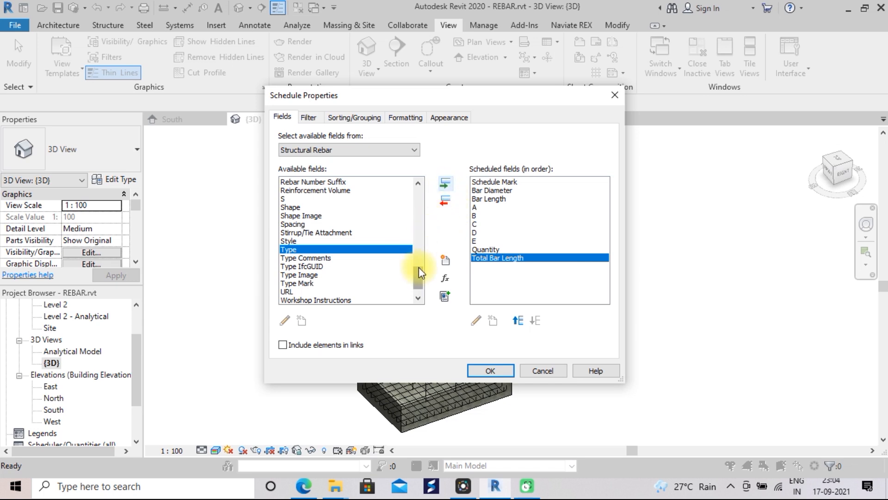
Add the Image field as the schedule's last column and create the schedule
drag(419, 278, 419, 243)
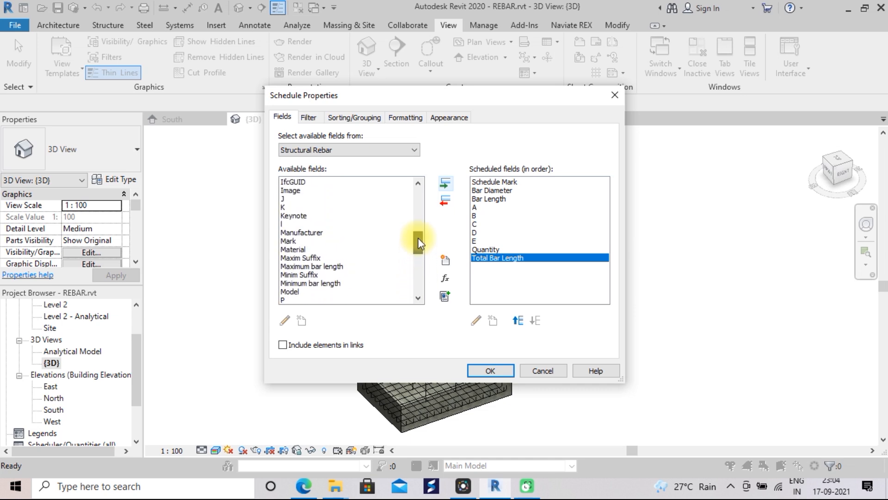
click(289, 191)
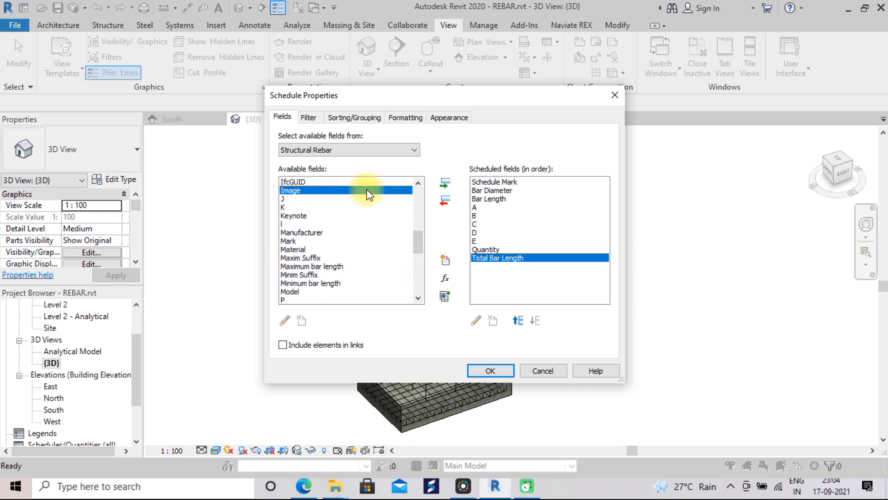
click(444, 184)
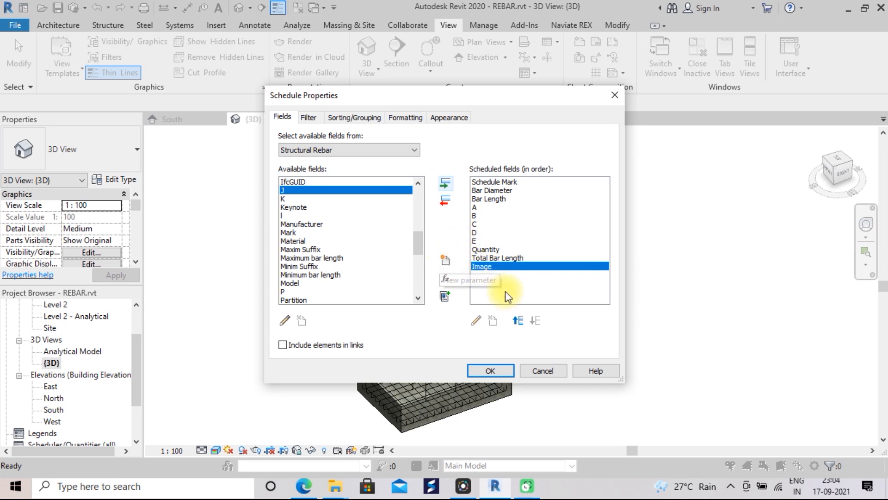
click(491, 370)
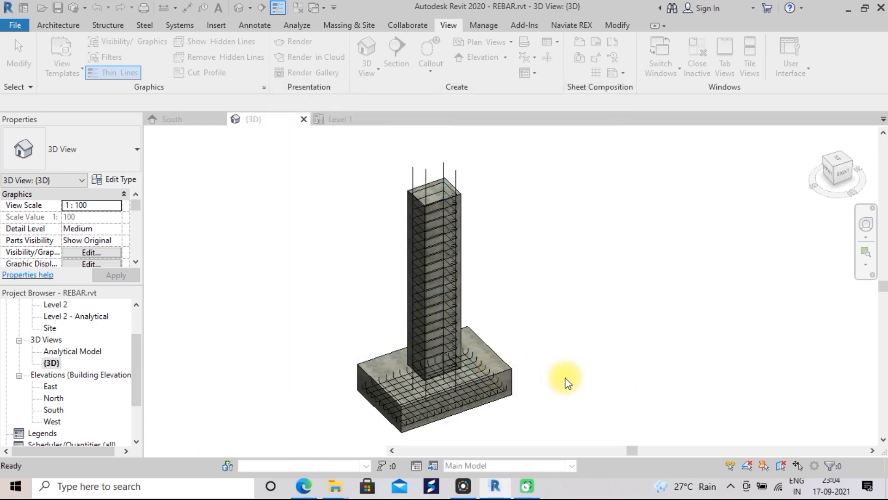
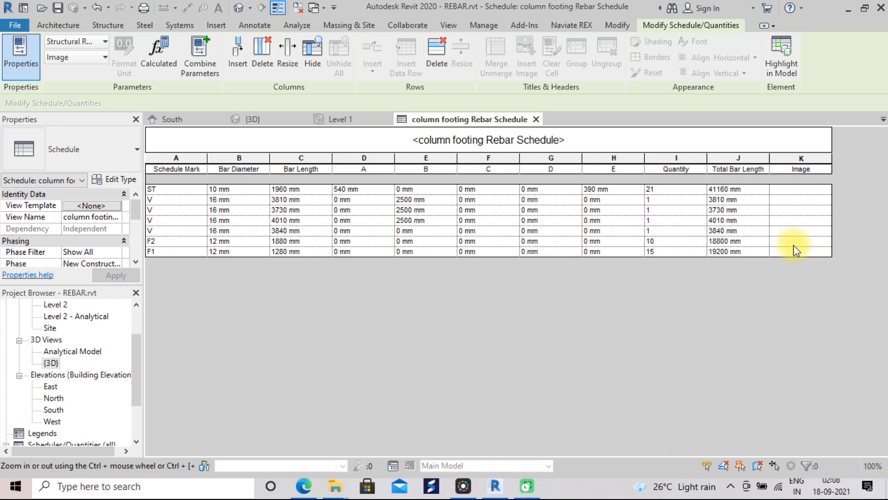
Import the three WhatsApp Image 2021-09-17 JPEG files from the Downloads folder for the ST row's Image cell
click(819, 188)
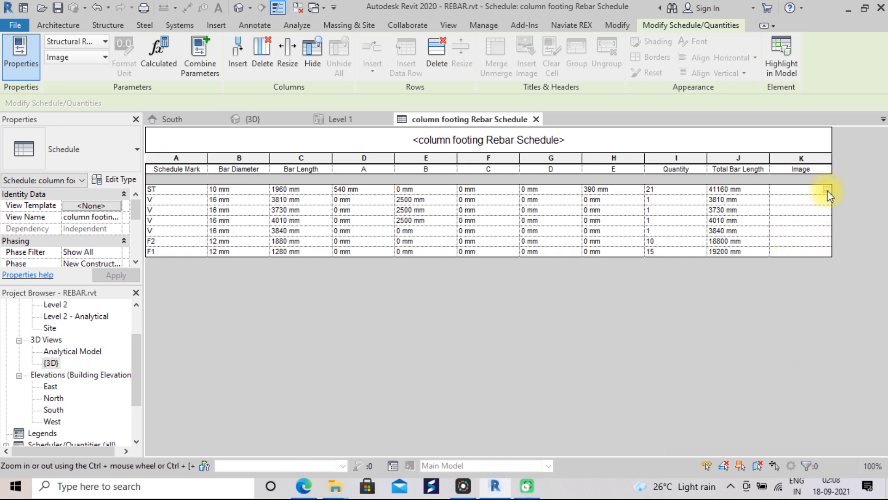
click(827, 189)
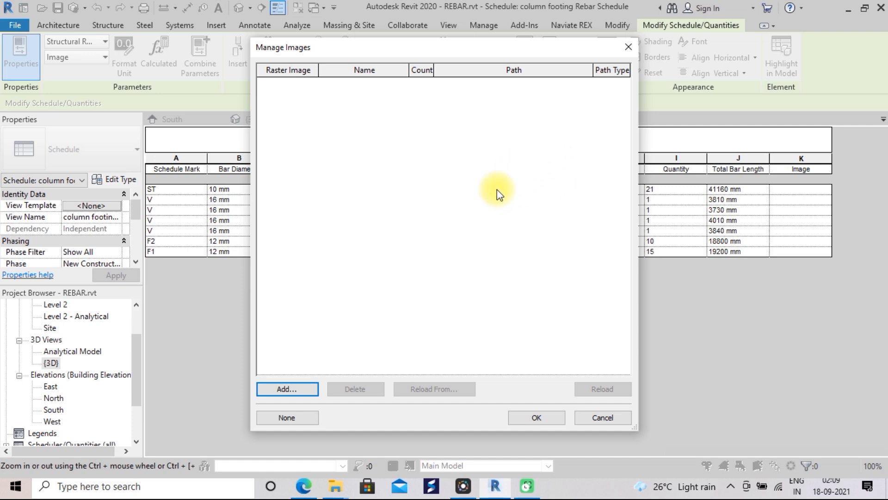
click(305, 388)
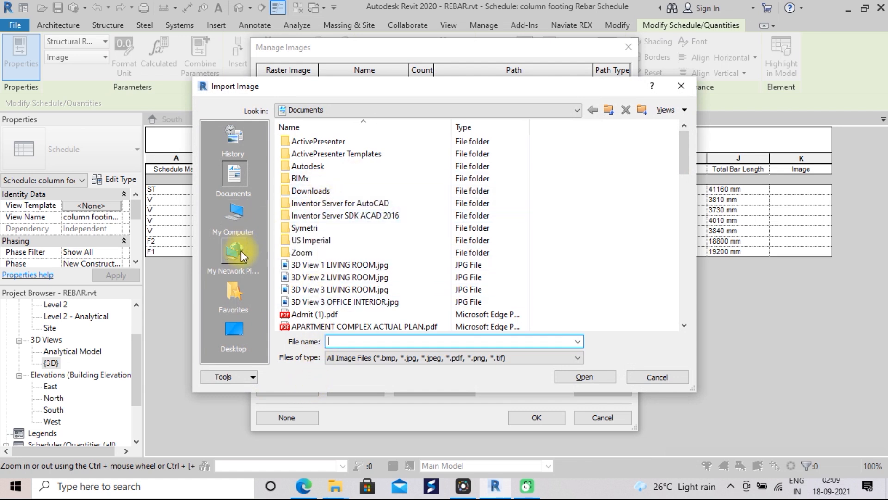
click(238, 231)
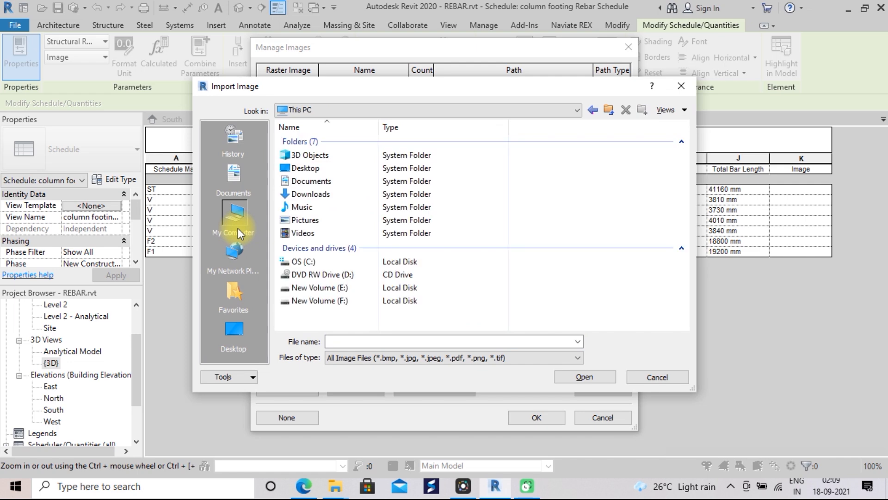
double_click(312, 193)
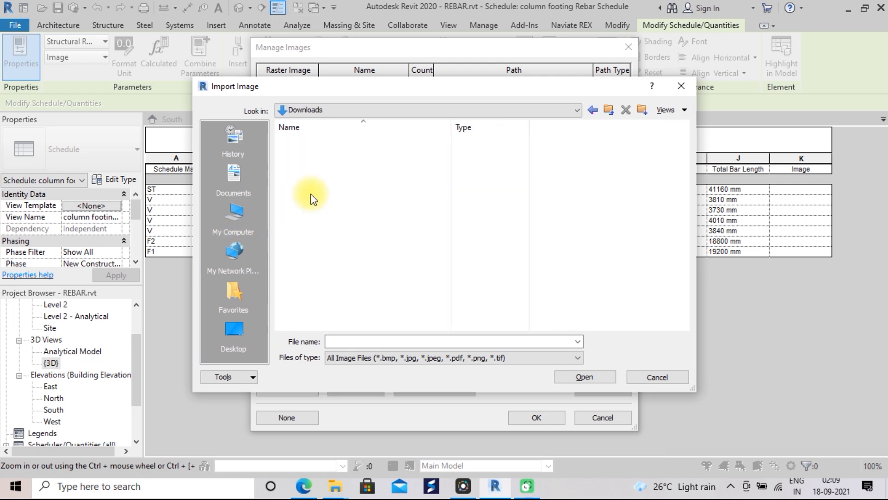
drag(516, 188, 491, 152)
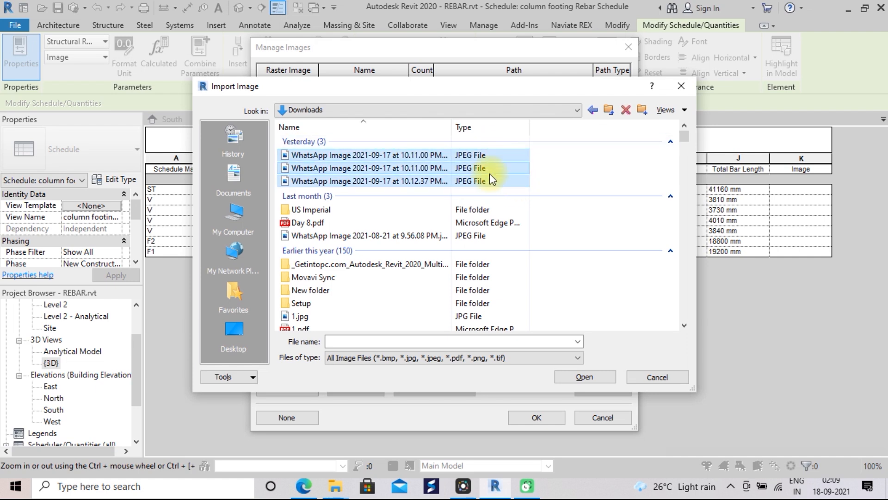
click(576, 380)
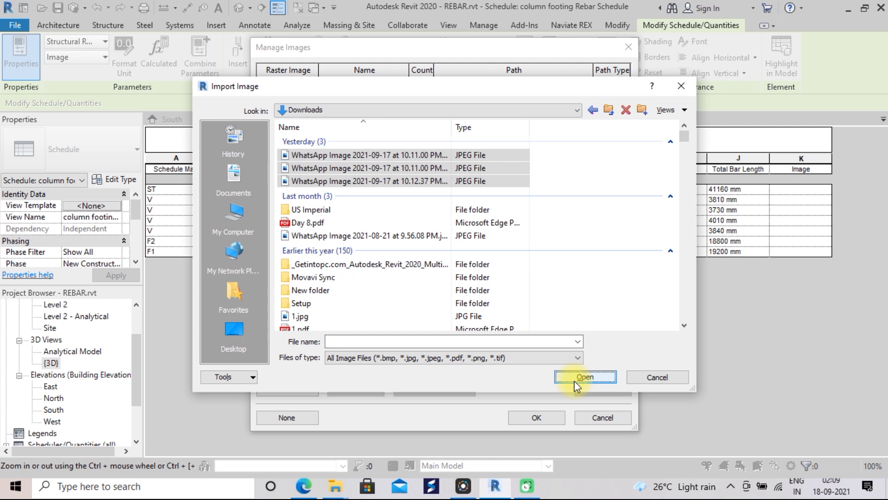
click(582, 376)
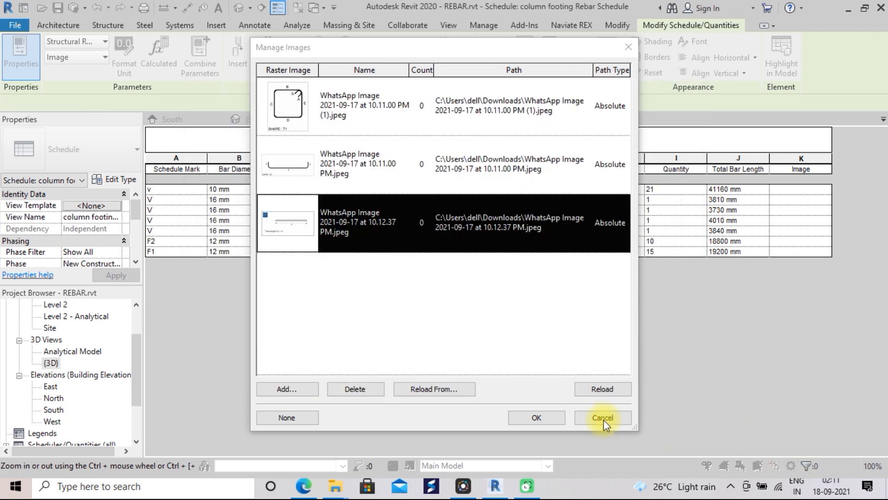
click(536, 417)
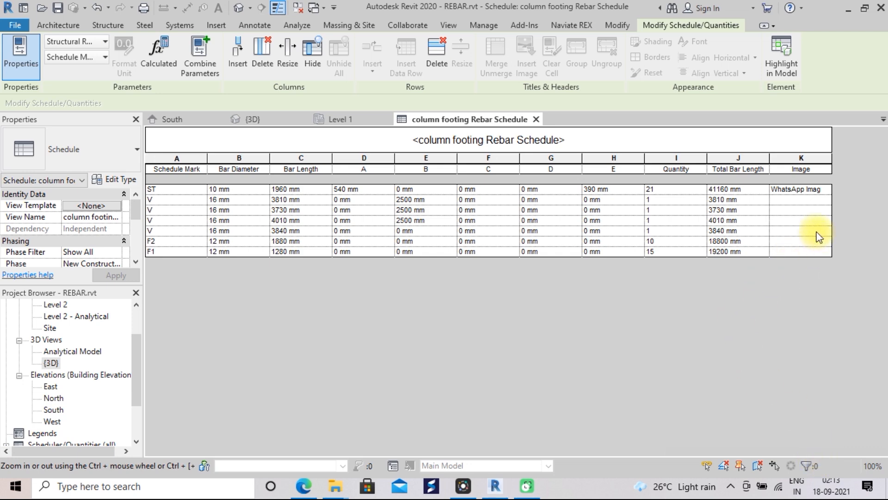
Assign the stirrup shape image "WhatsApp Image 2021-09-17 at 10.11.00 PM (1).jpeg" to the ST row
click(813, 190)
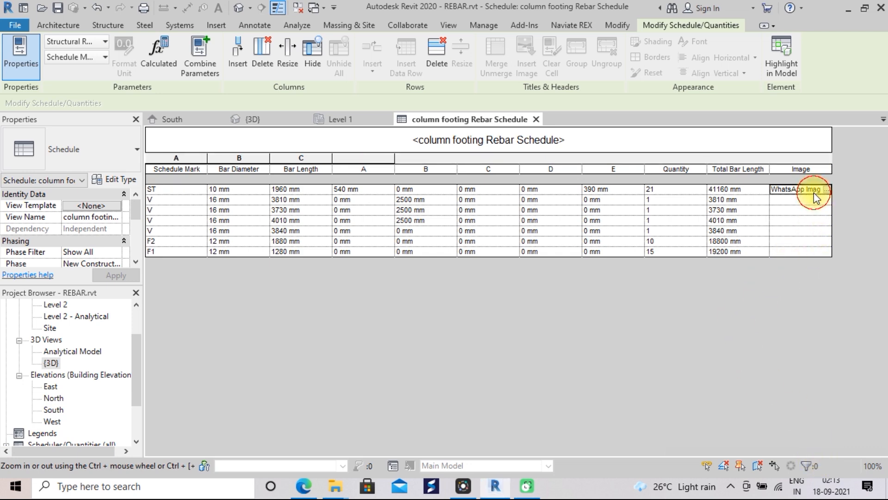
click(827, 189)
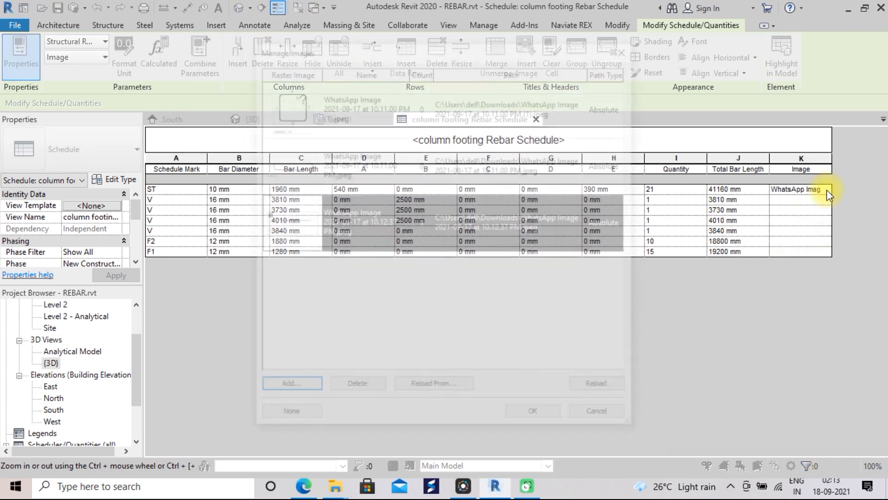
click(302, 109)
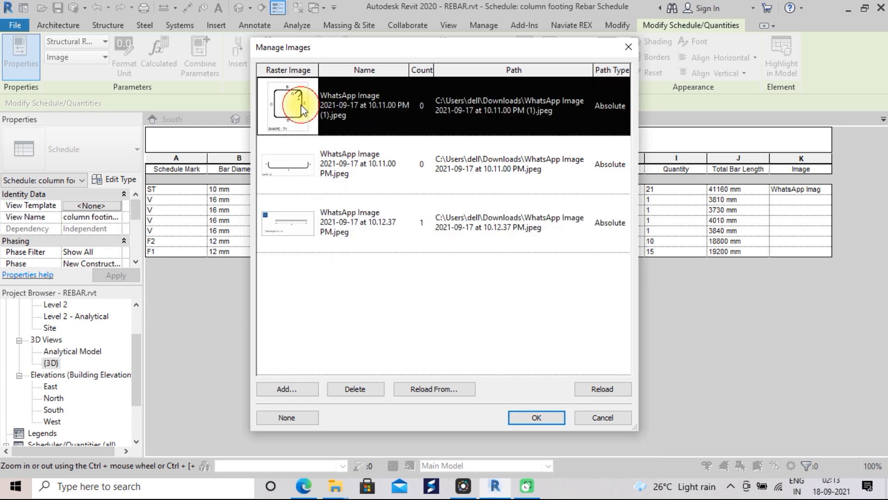
click(522, 419)
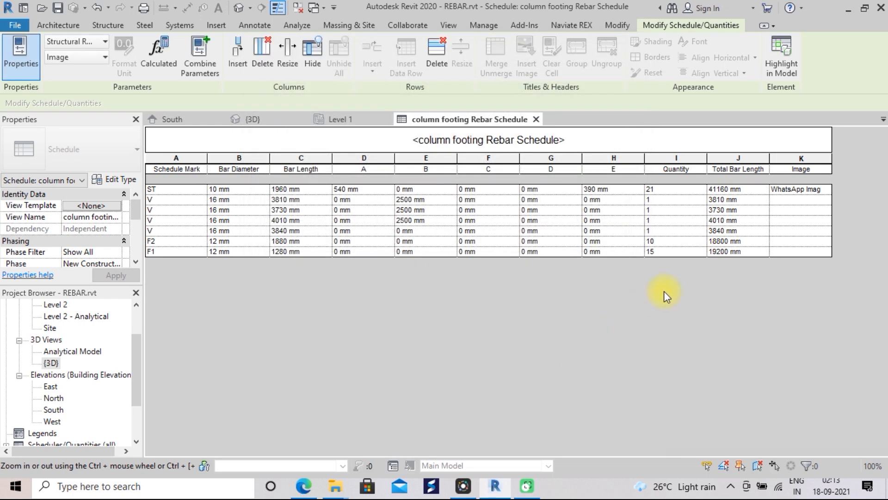
Assign the straight-bar image "WhatsApp Image 2021-09-17 at 10.12.37 PM.jpeg" to the first two V rows
click(793, 199)
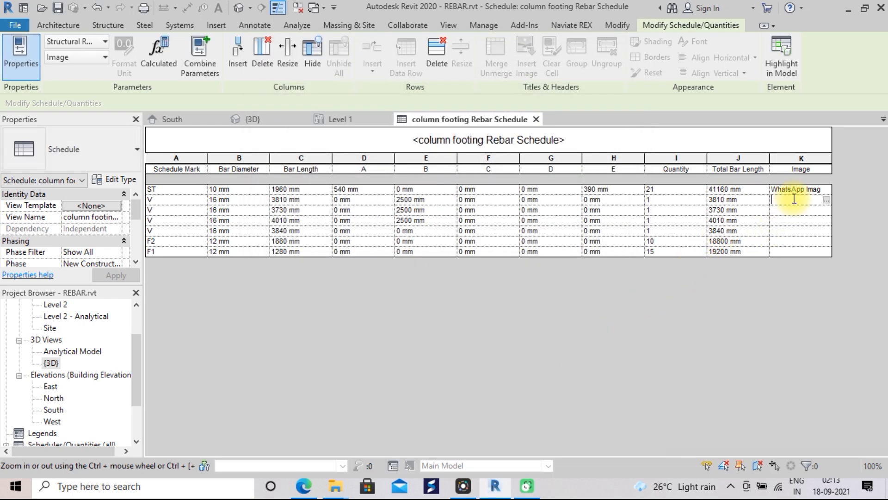
click(827, 199)
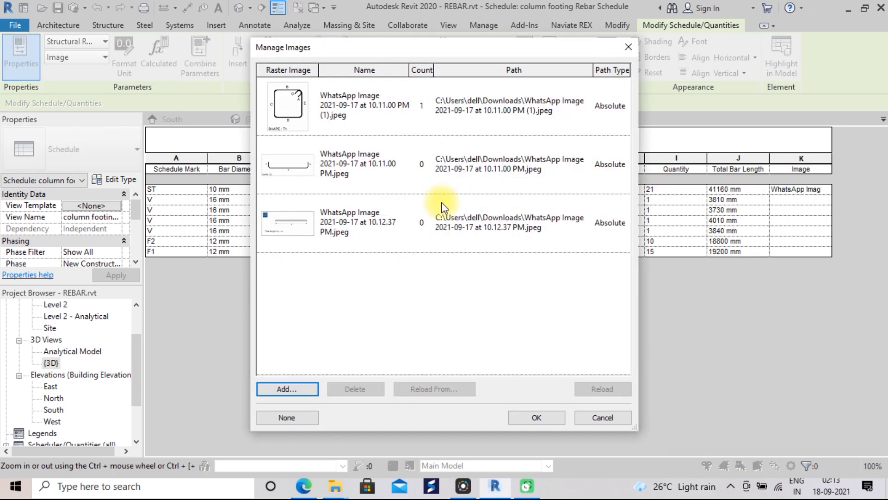
click(400, 230)
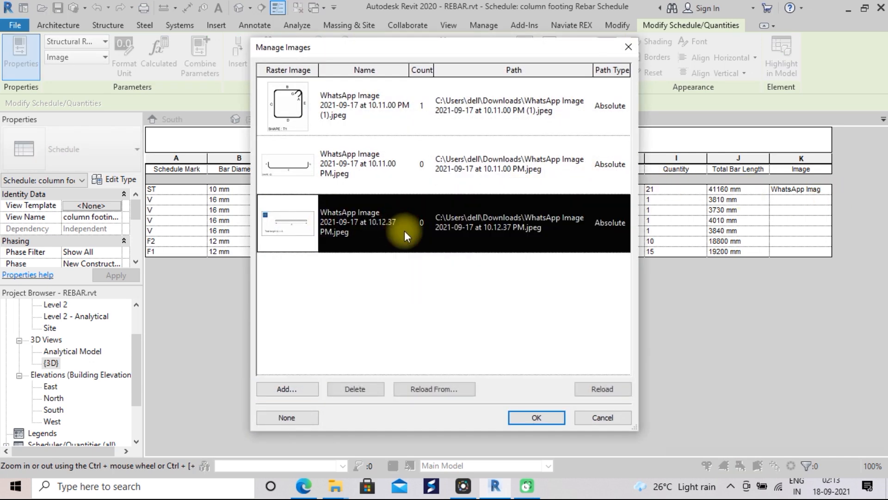
click(536, 418)
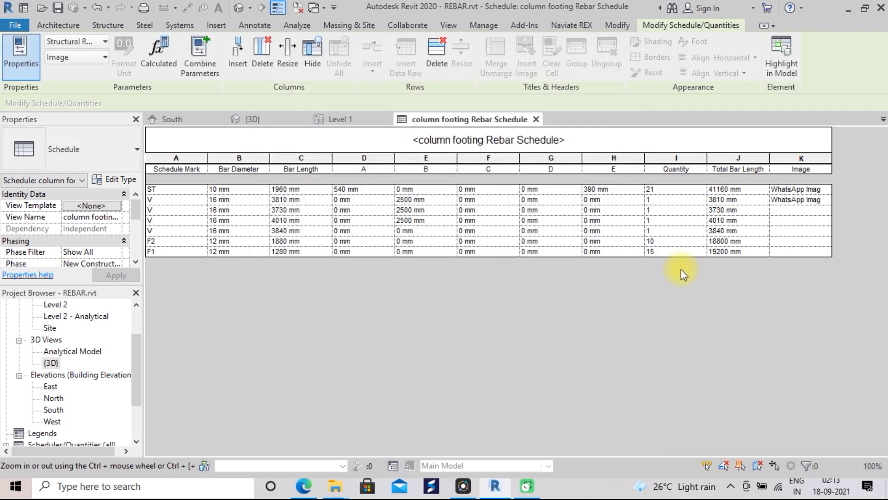
click(792, 213)
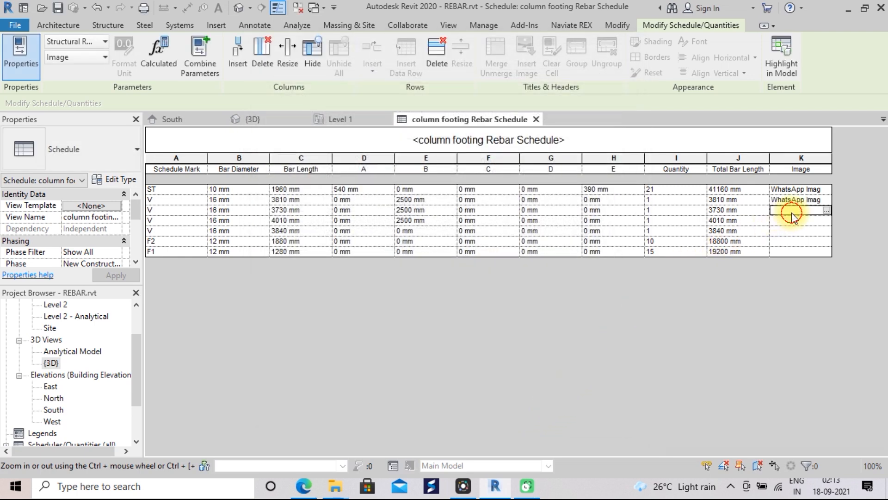
click(826, 211)
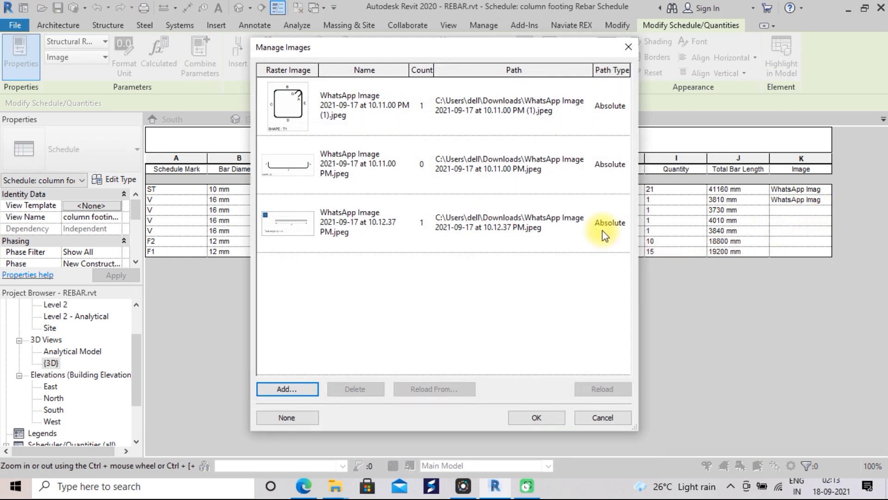
click(407, 221)
click(532, 417)
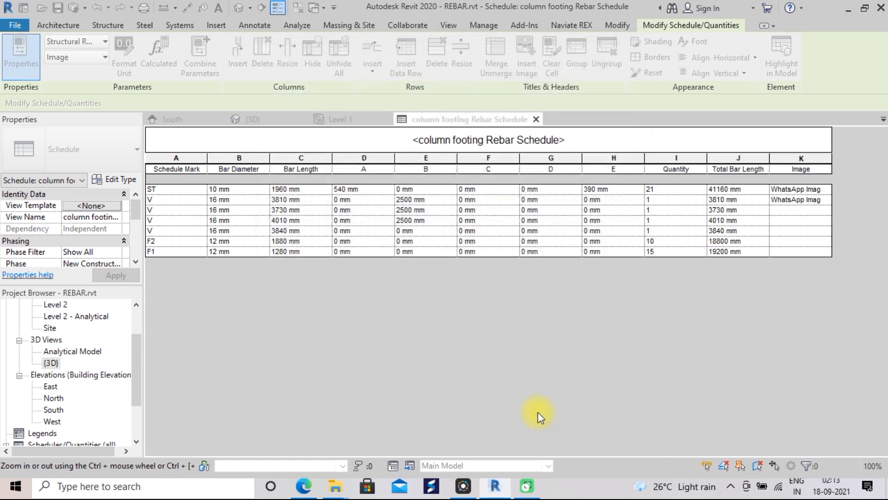
Assign the straight-bar image "WhatsApp Image 2021-09-17 at 10.12.37 PM.jpeg" to the last two V rows
click(781, 222)
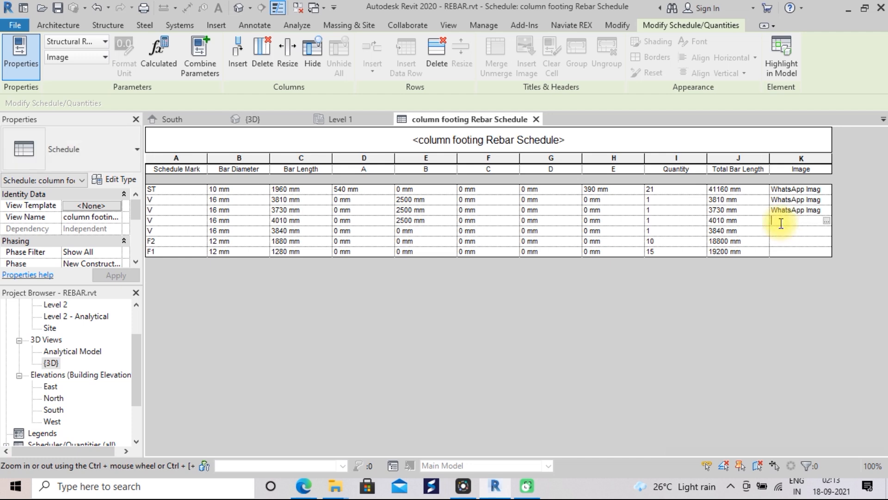
click(826, 222)
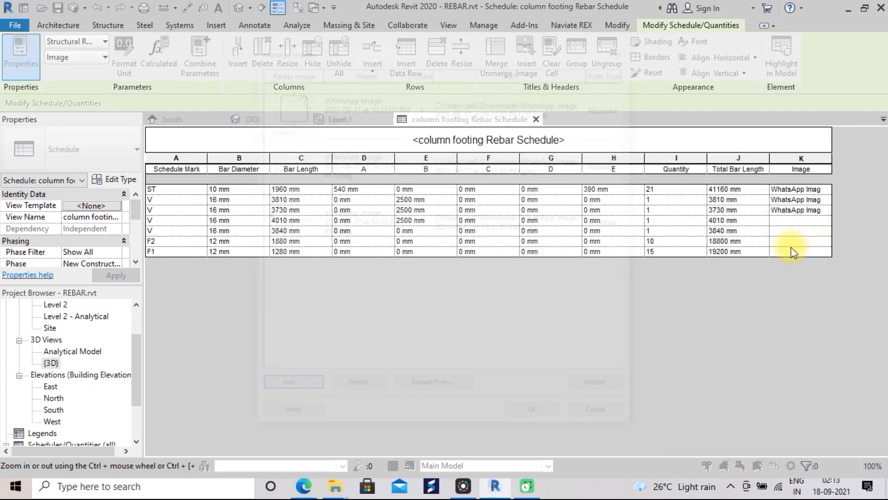
click(400, 240)
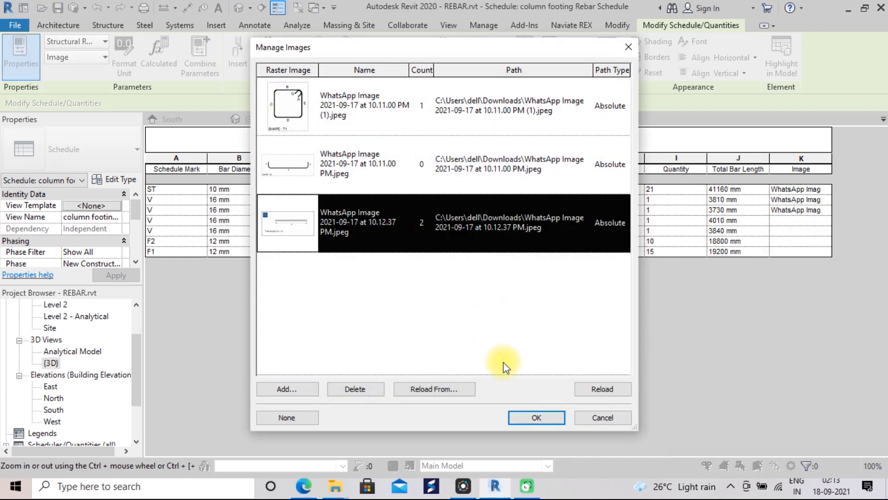
click(523, 418)
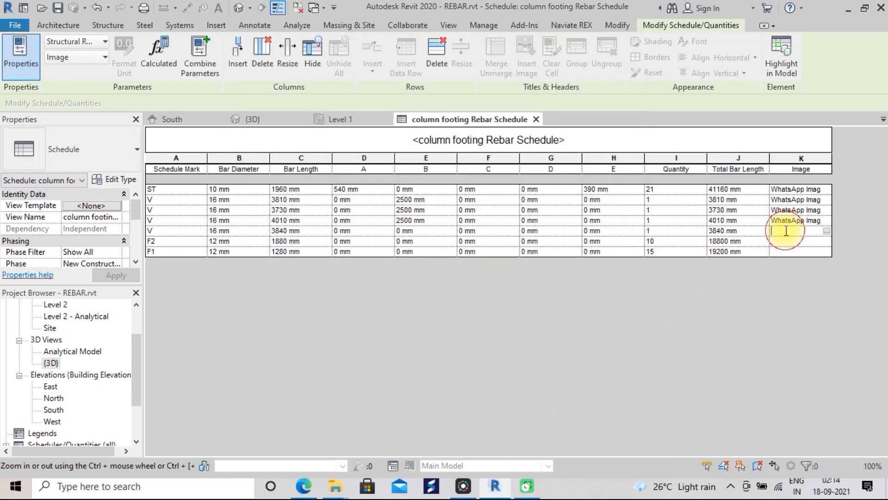
click(826, 231)
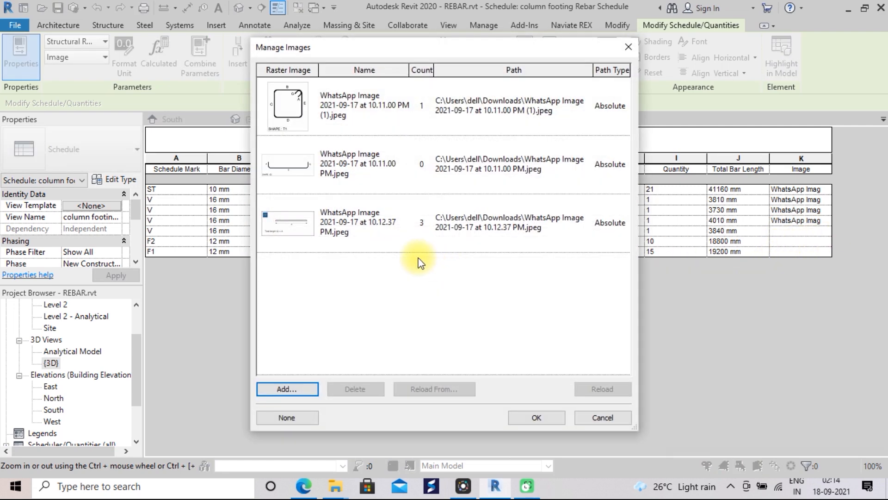
click(390, 236)
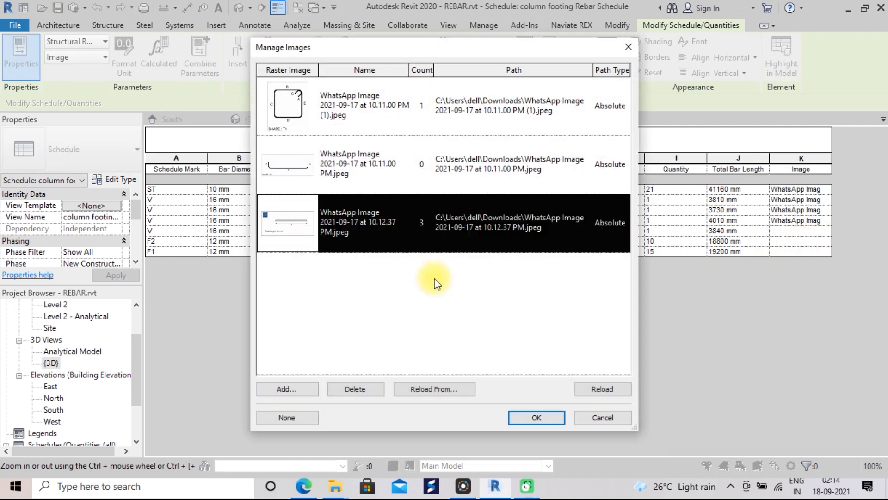
click(534, 417)
Assign the bent-end bar image "WhatsApp Image 2021-09-17 at 10.11.00 PM.jpeg" to the F2 and F1 rows
click(795, 241)
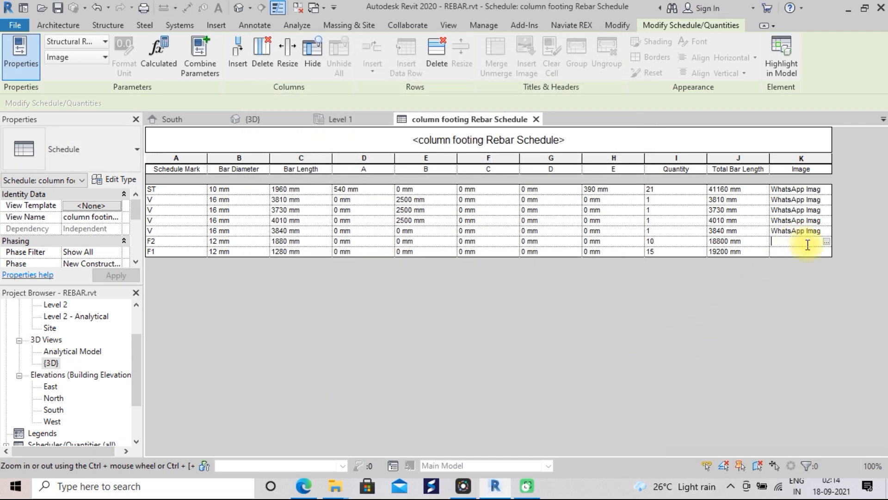
click(828, 243)
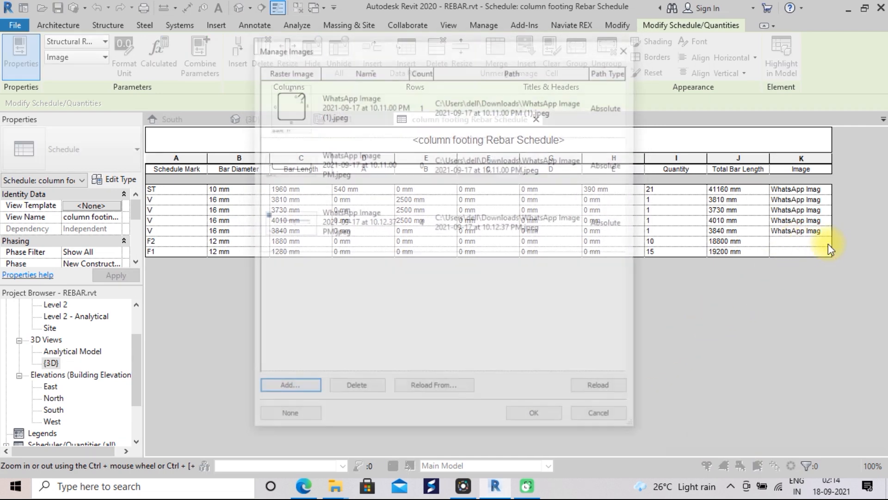
click(345, 161)
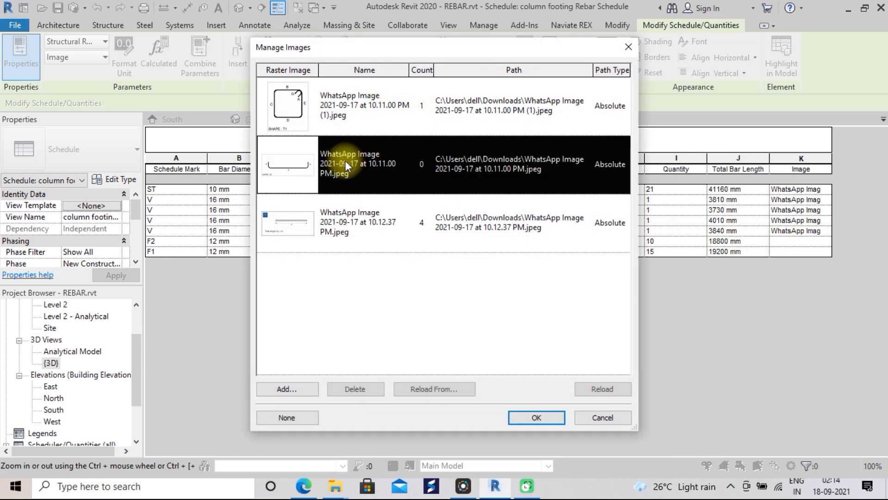
click(514, 417)
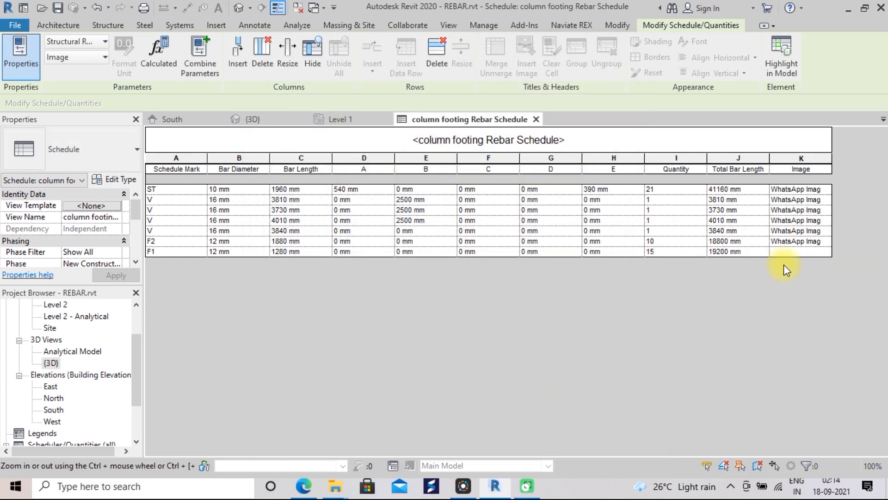
click(785, 252)
drag(829, 255, 828, 255)
click(825, 252)
click(326, 160)
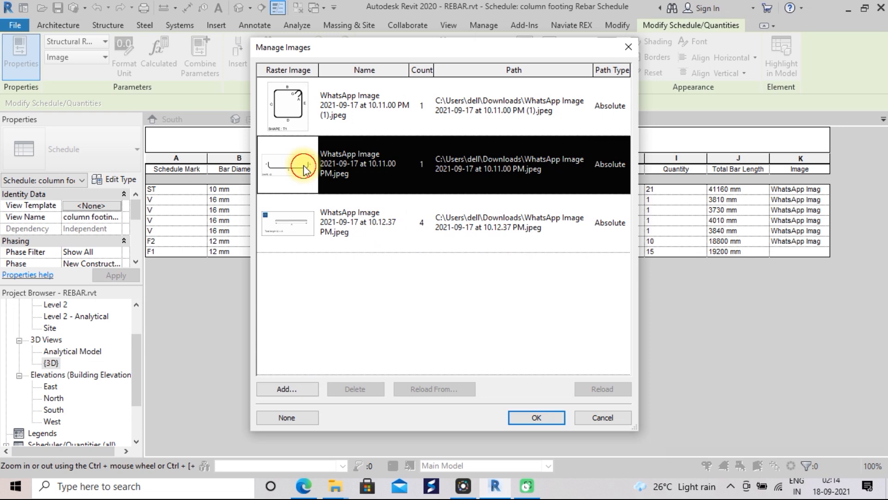
click(536, 418)
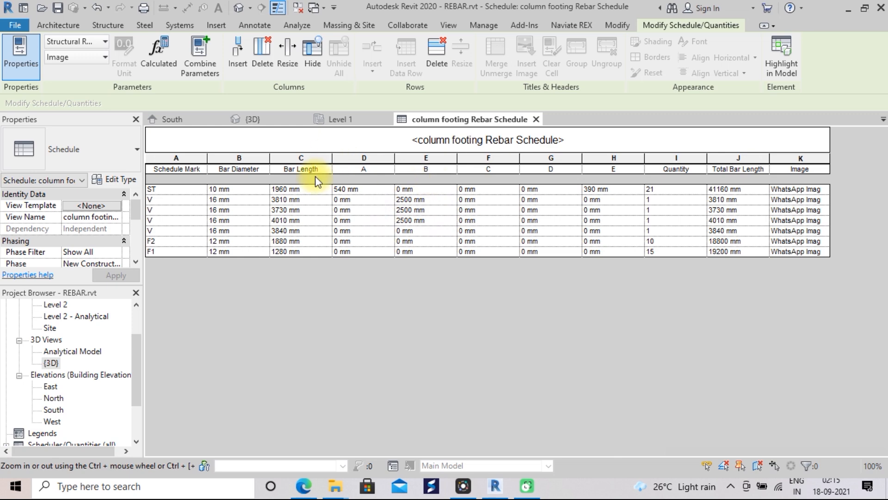
From the Level 1 plan, set the Structural project unit Reinforcement Length to show None as its unit symbol
click(336, 119)
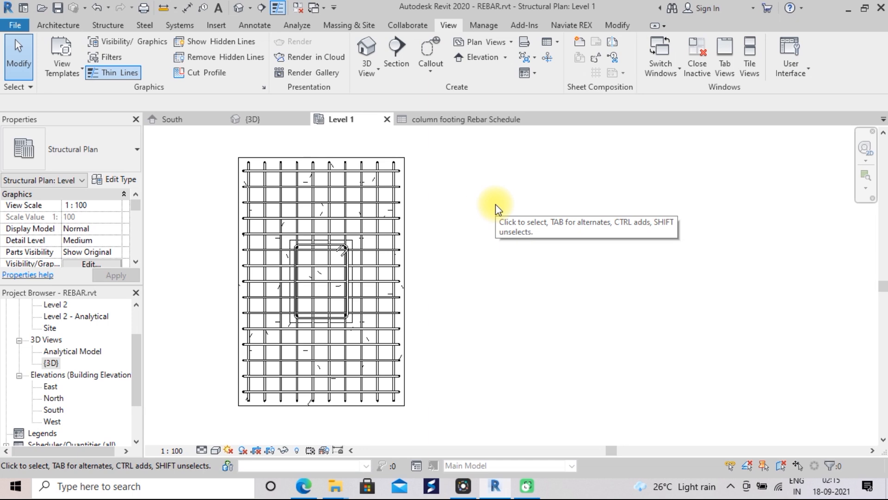
key(u)
key(n)
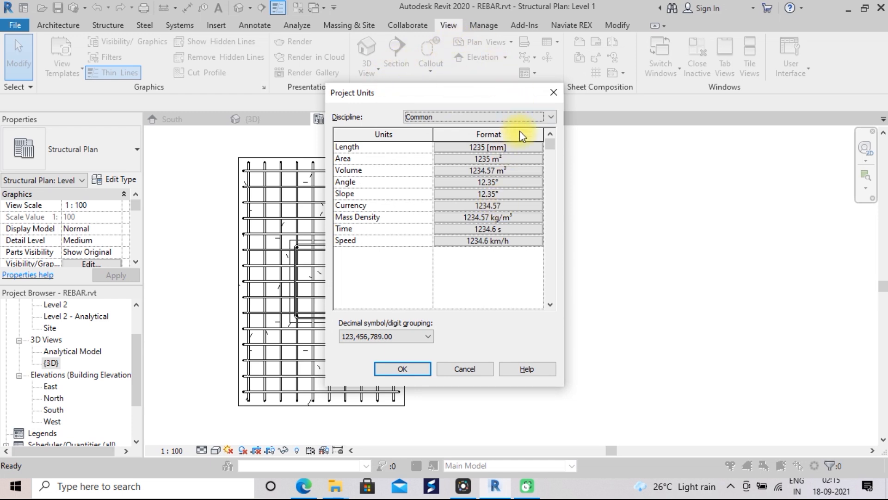
click(551, 116)
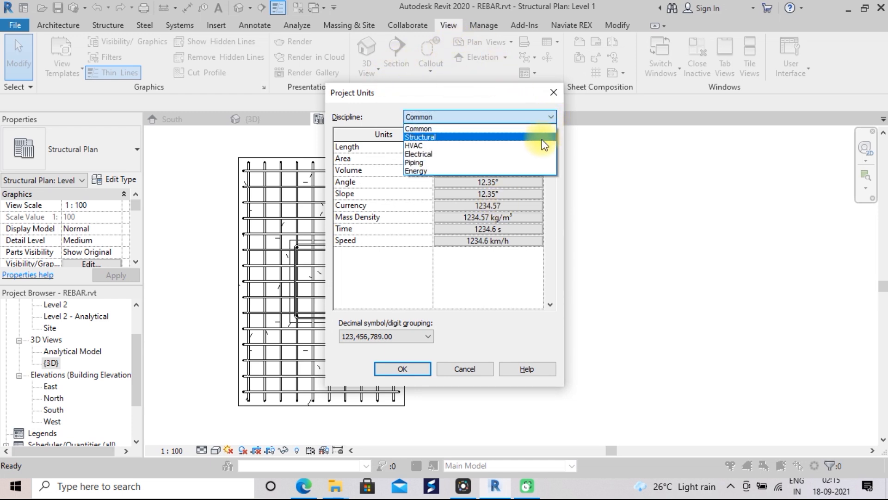
click(542, 137)
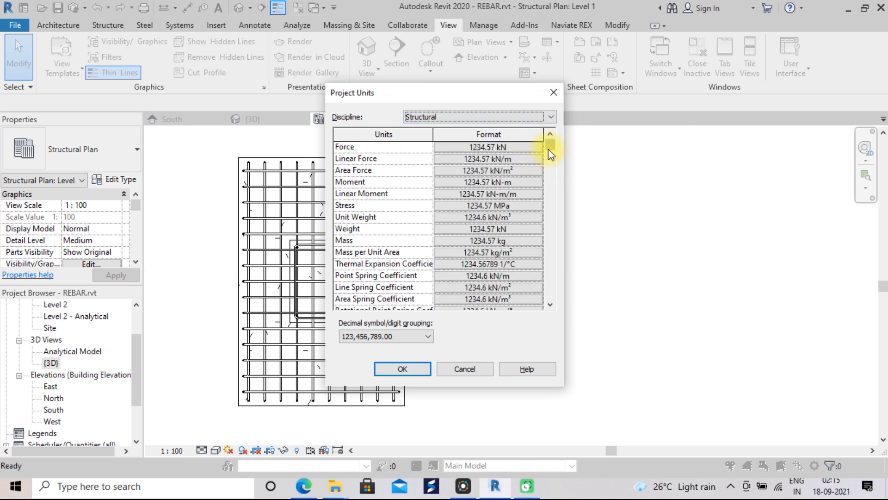
drag(550, 151, 519, 237)
click(470, 252)
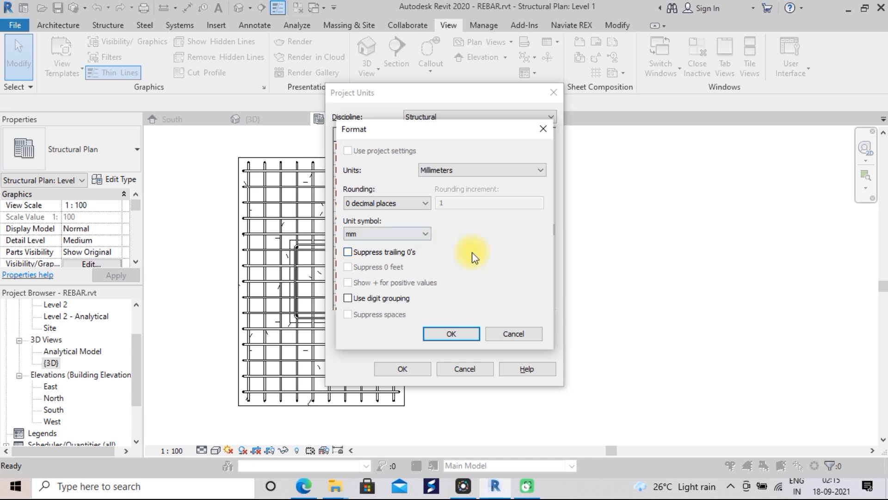
click(423, 235)
click(413, 250)
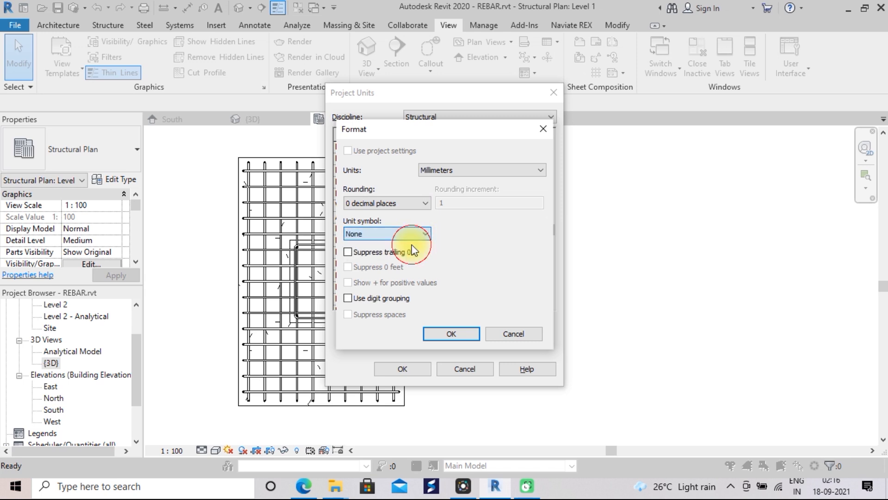
click(450, 333)
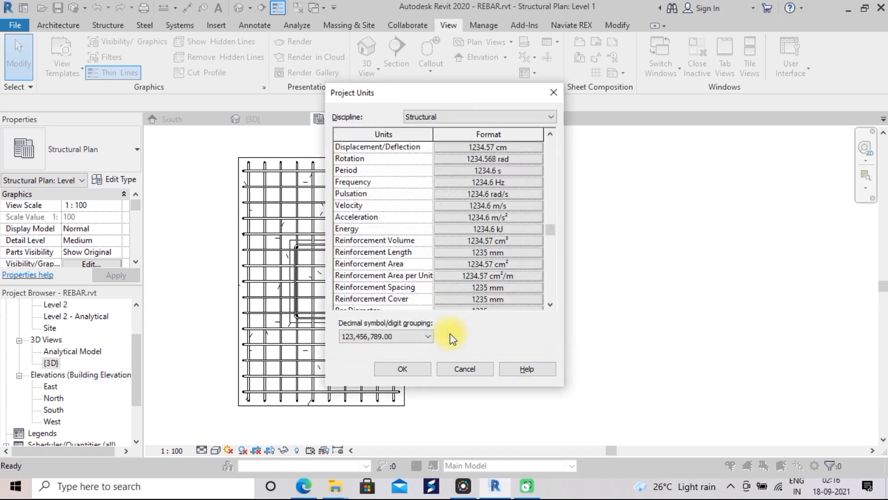
click(413, 370)
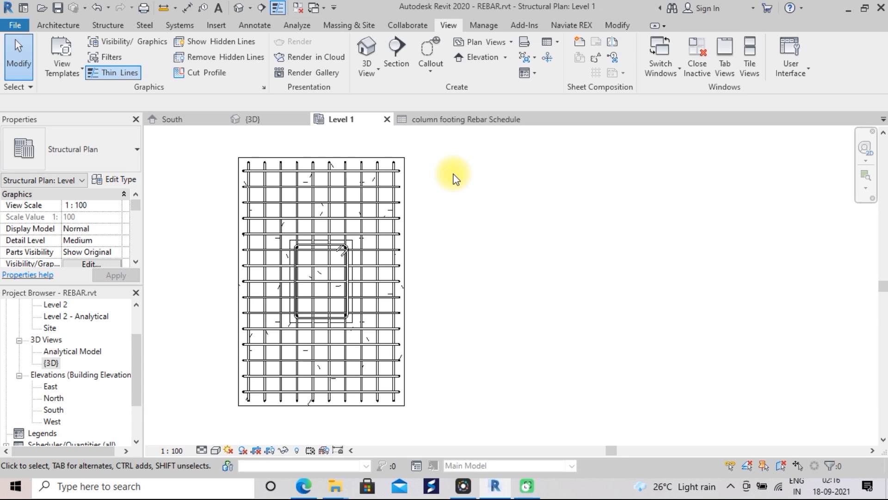
Align the cells of the column footing Rebar Schedule to the horizontal center and the vertical middle
click(452, 124)
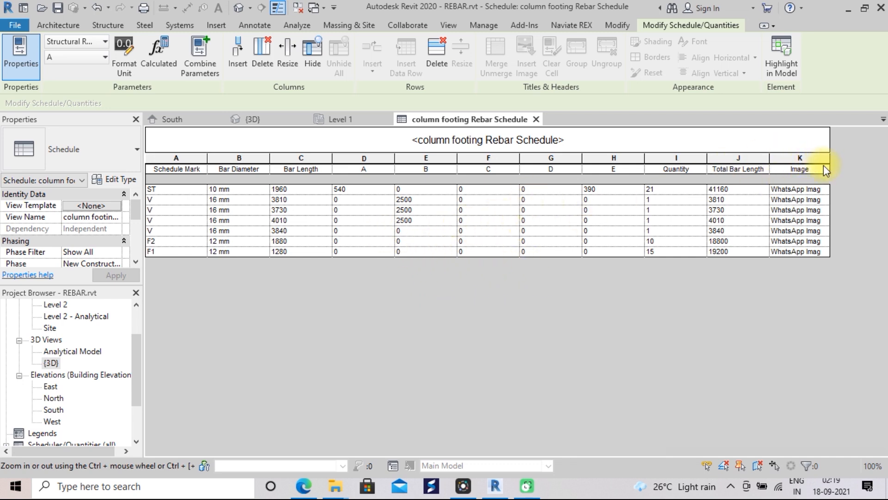
drag(823, 165, 204, 222)
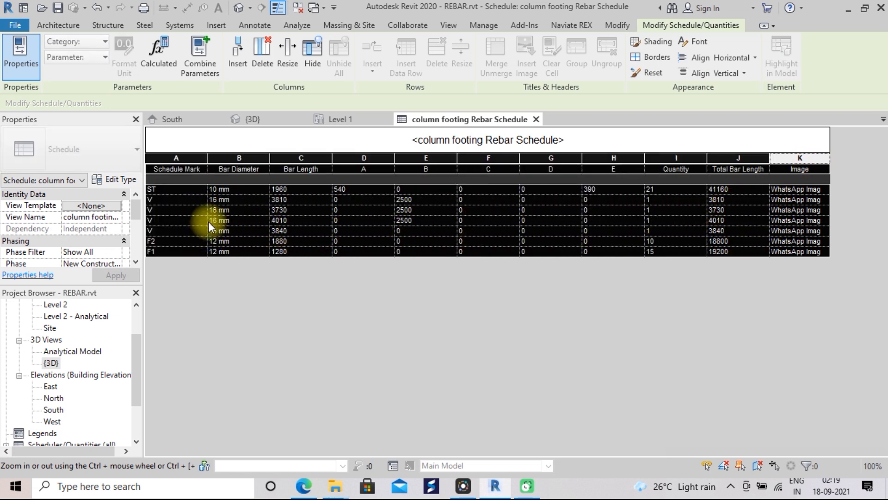
click(755, 57)
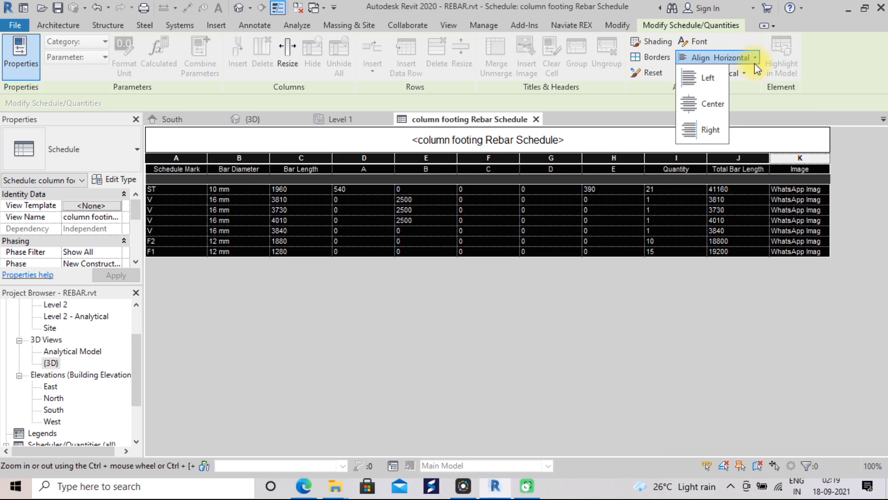
click(710, 104)
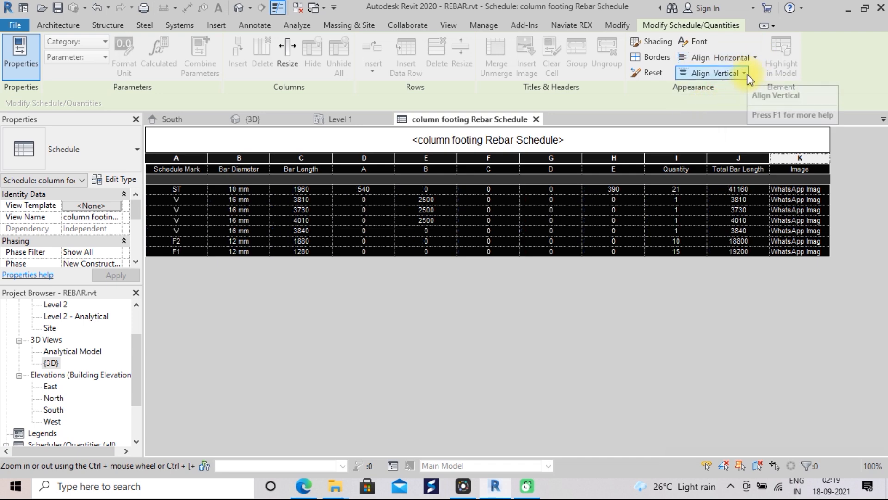
click(746, 74)
click(710, 119)
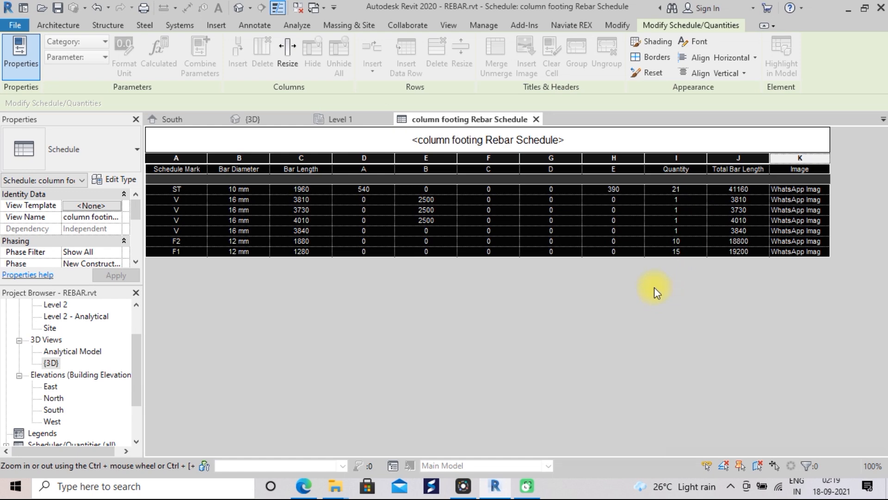
click(515, 231)
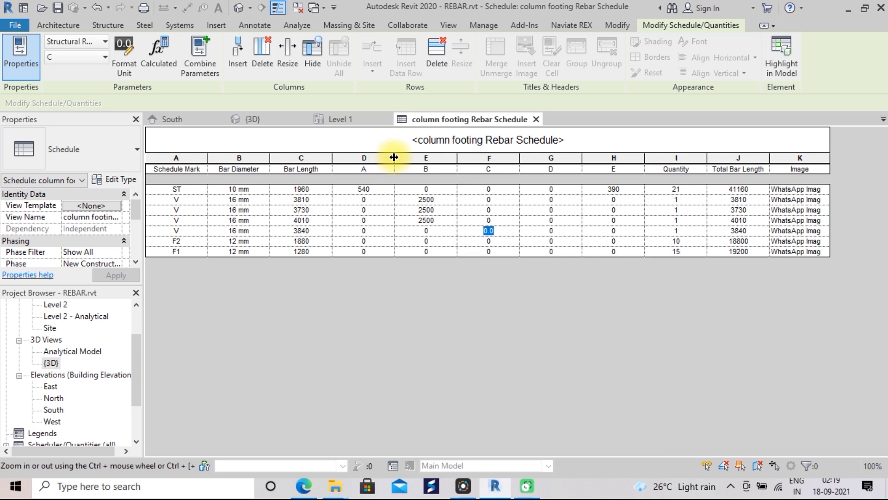
Narrow the schedule's A, B, C, D, E, Quantity, Schedule Mark and Bar Length columns to fit their contents more tightly
drag(394, 157, 381, 157)
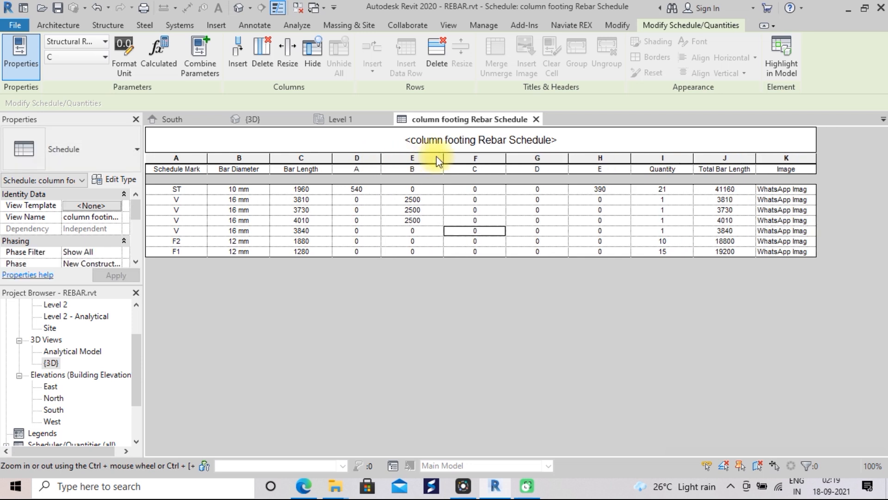
drag(442, 158, 431, 158)
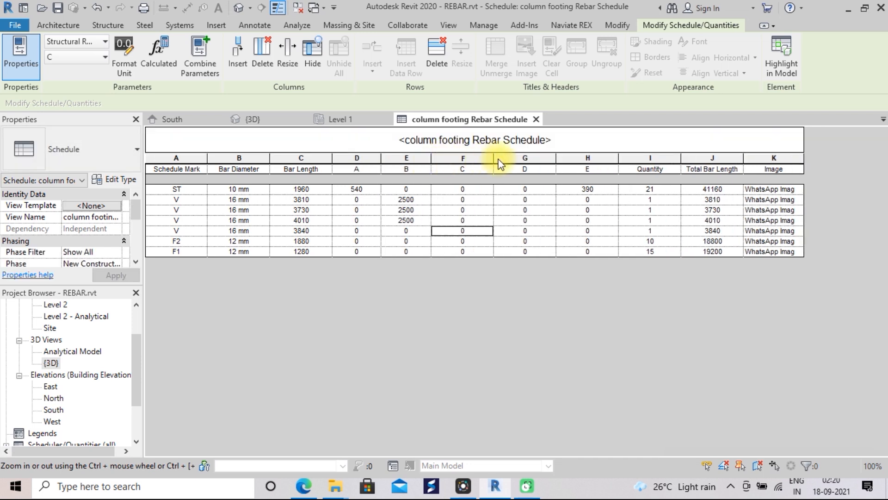
drag(494, 158, 476, 159)
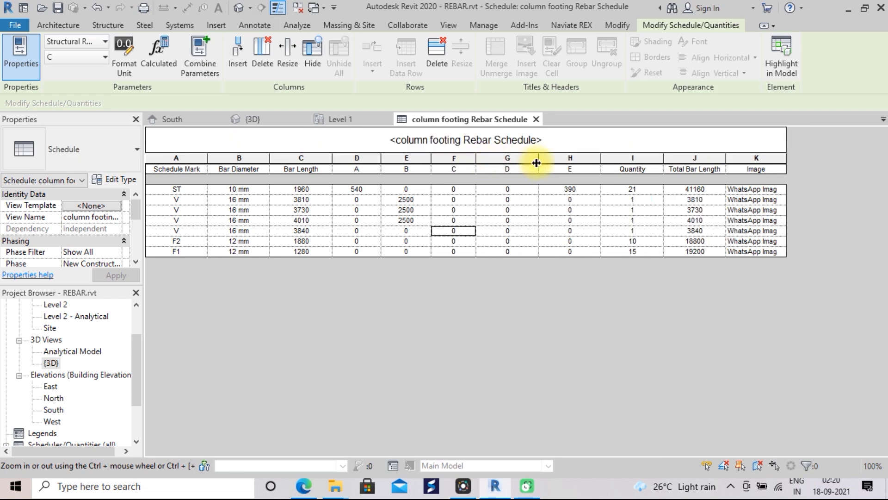
drag(538, 159, 524, 158)
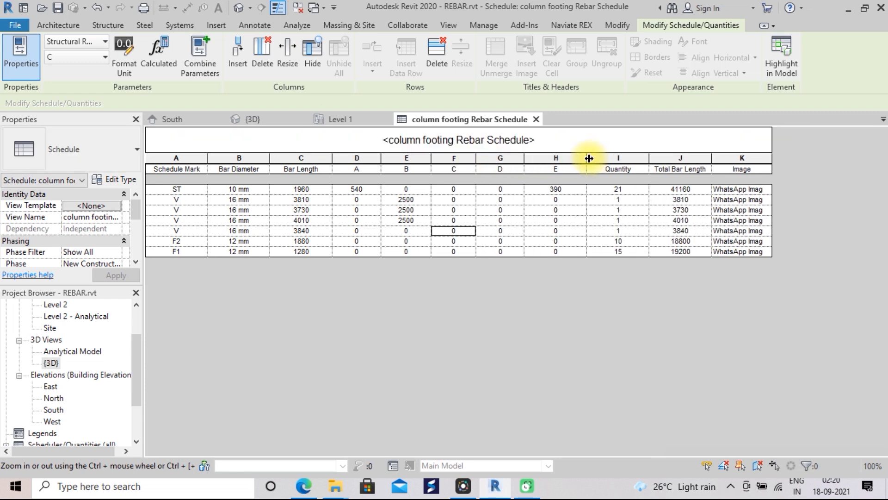
drag(586, 159, 572, 159)
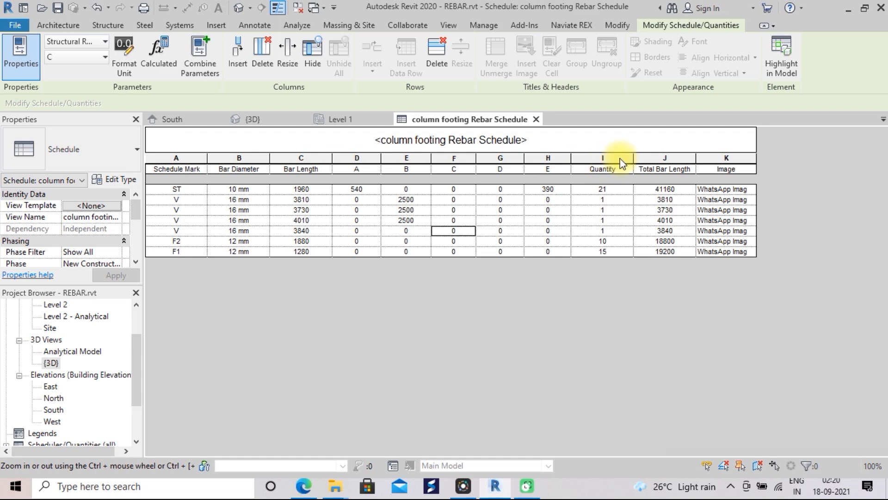
drag(633, 158, 620, 159)
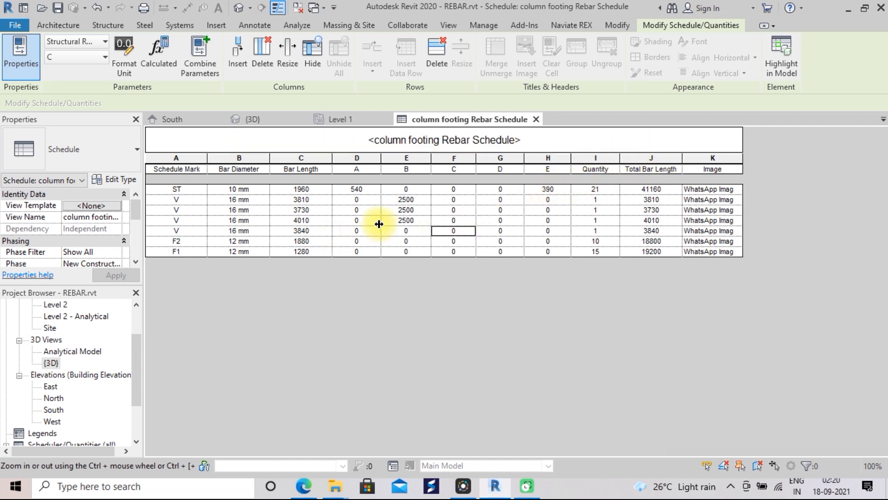
drag(207, 156, 189, 154)
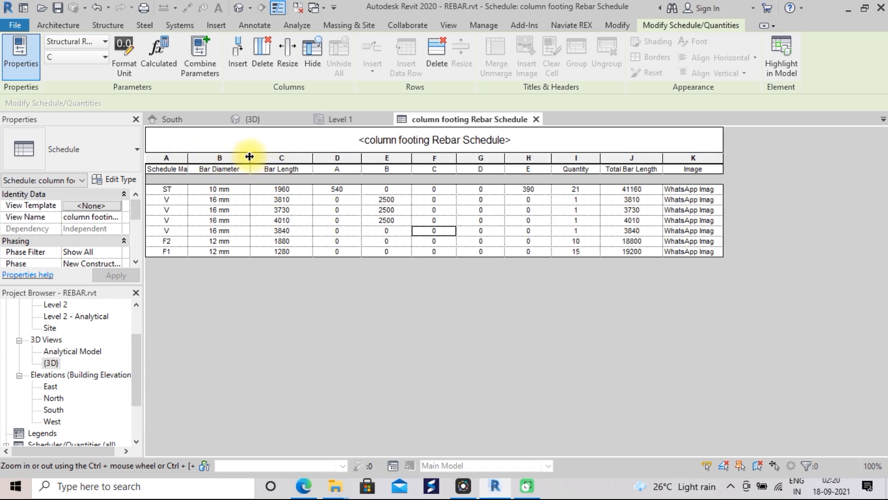
drag(313, 156, 344, 154)
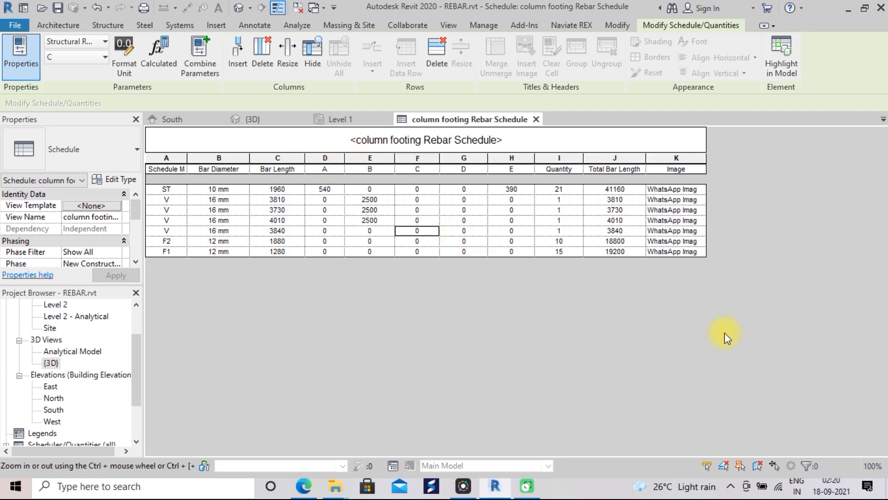
click(822, 459)
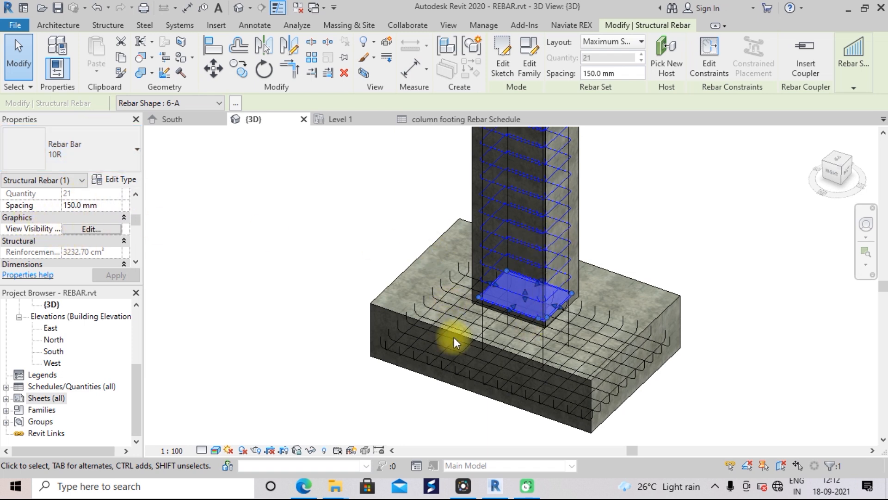
Deselect the stirrup set and set the 3D view's detail level to Fine
click(743, 222)
click(202, 450)
click(213, 437)
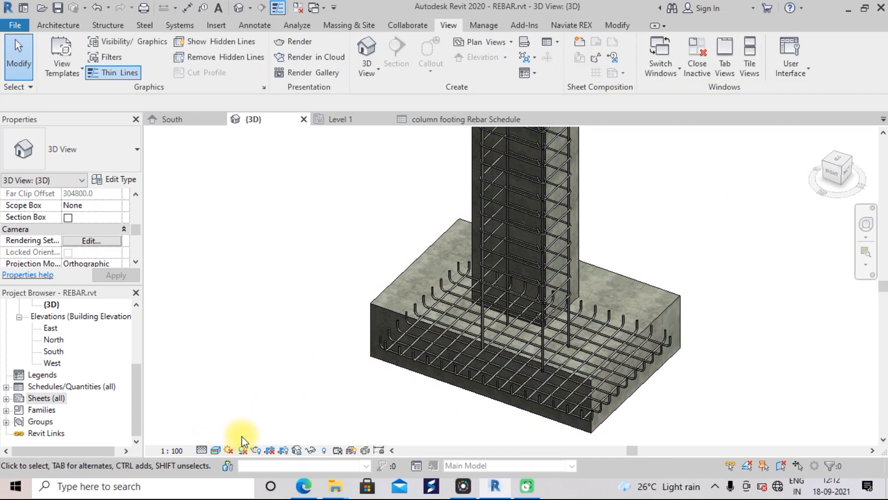
Examine the footing mesh bars, column bars and stirrups up close in the 3D view
scroll(630, 361, up, 3)
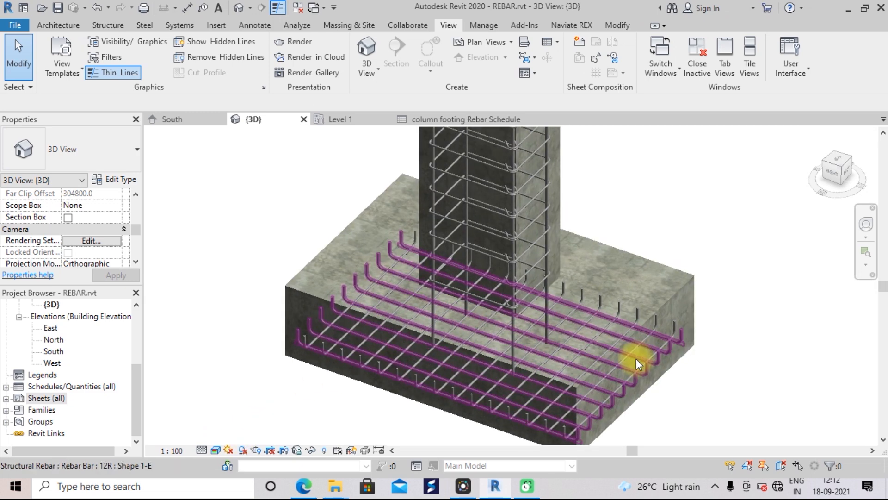
scroll(636, 359, up, 5)
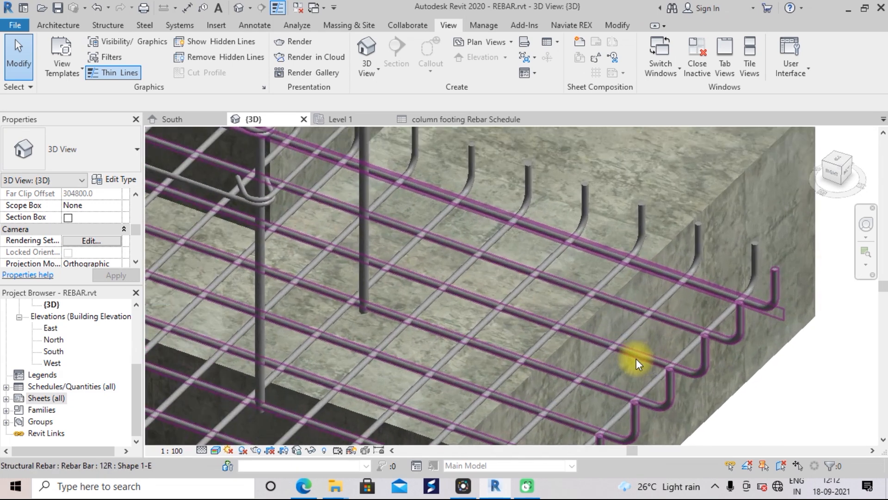
scroll(635, 359, down, 1)
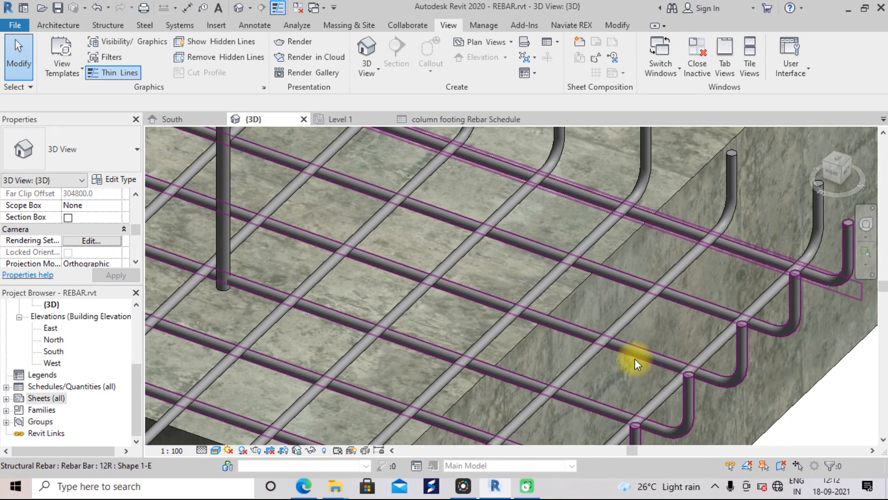
scroll(635, 359, up, 4)
scroll(635, 359, up, 4)
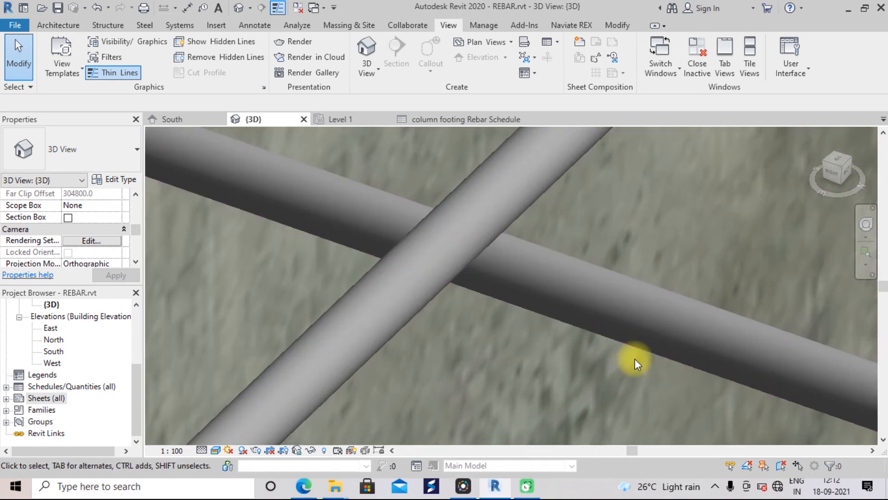
scroll(634, 359, down, 8)
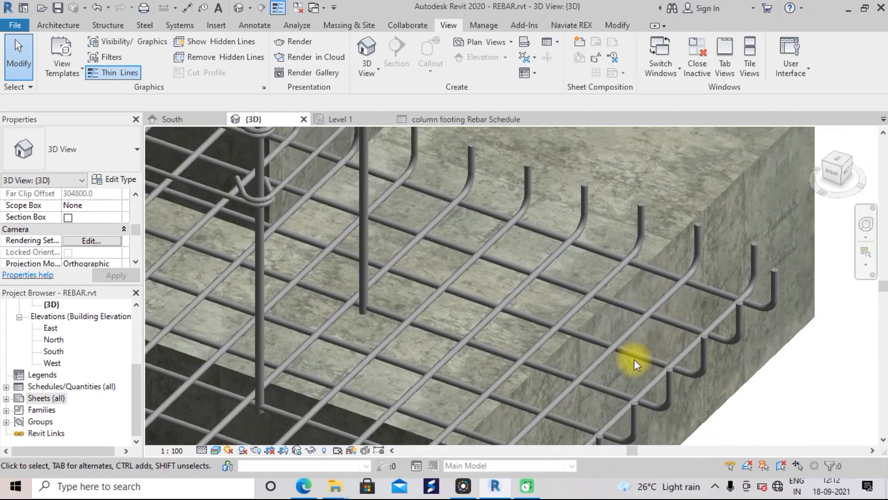
scroll(634, 359, down, 7)
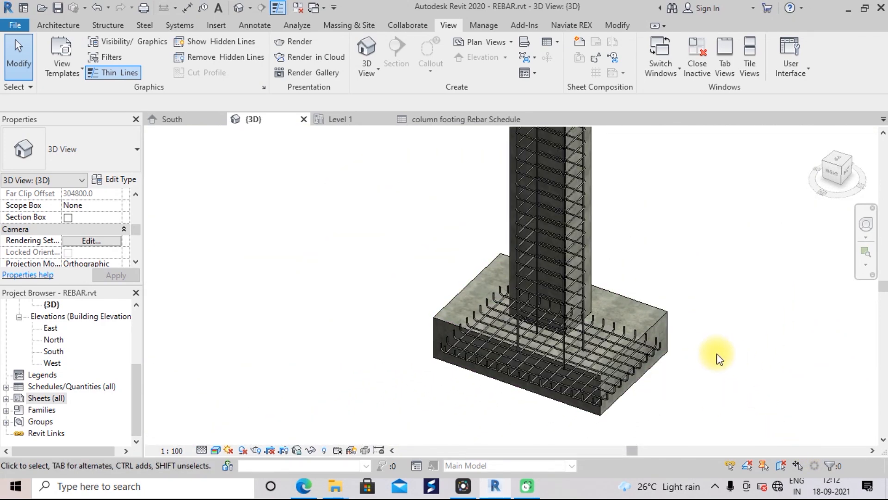
scroll(696, 351, up, 3)
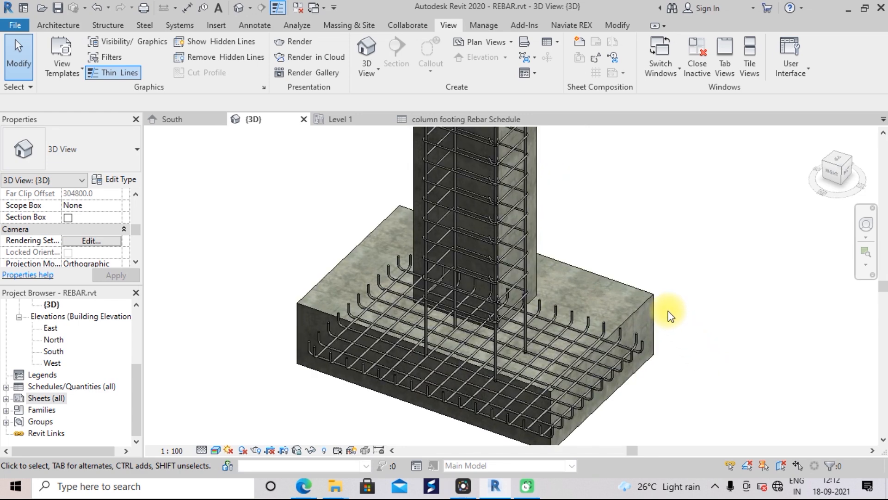
scroll(668, 311, down, 4)
middle_drag(689, 276, 653, 305)
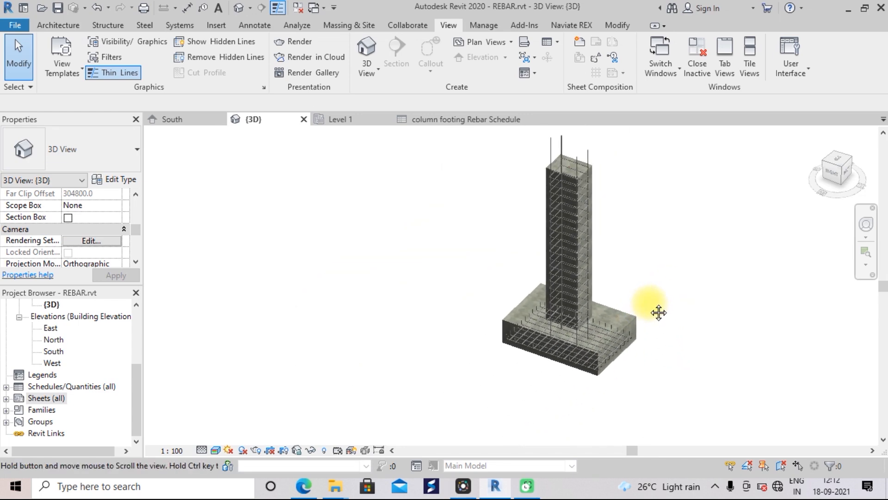
scroll(650, 300, up, 5)
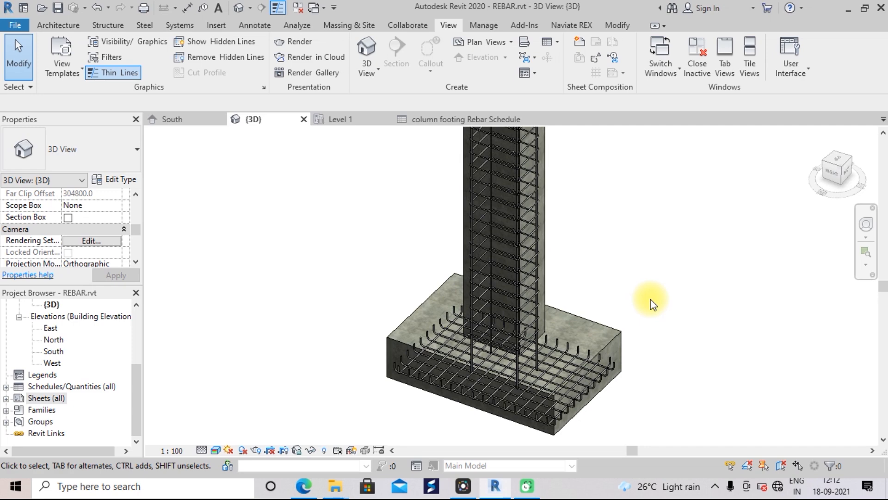
scroll(650, 300, down, 1)
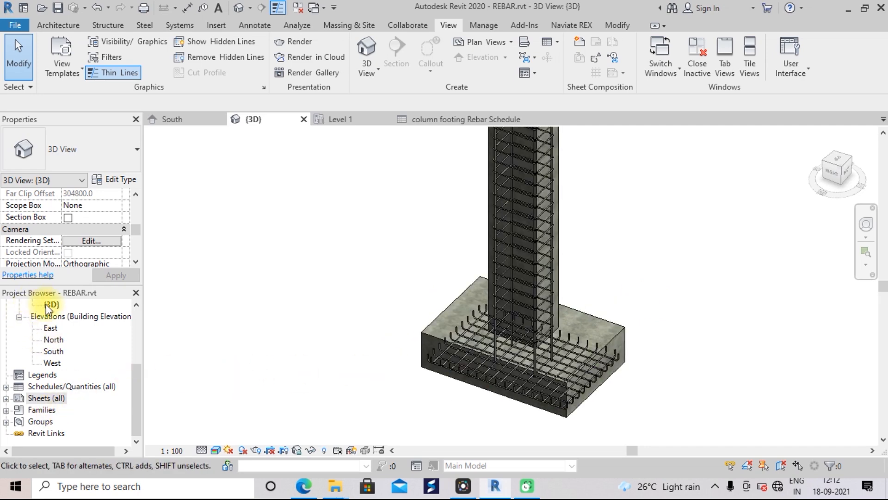
Start a new sheet and browse to the Titleblocks folder of the US Imperial library to load a title block
click(38, 399)
right_click(39, 399)
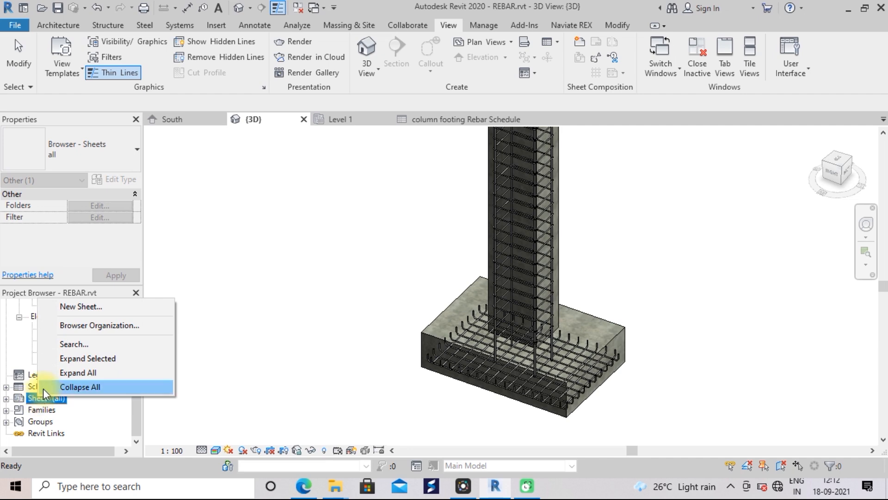
click(76, 305)
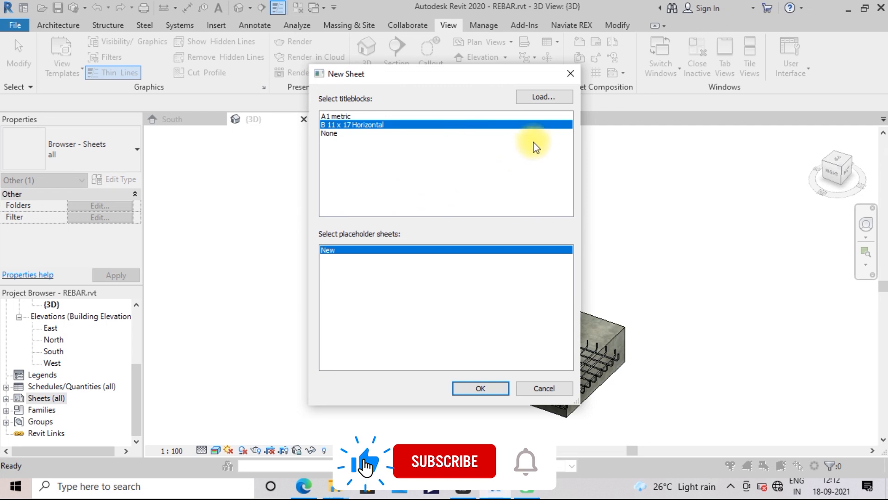
click(540, 96)
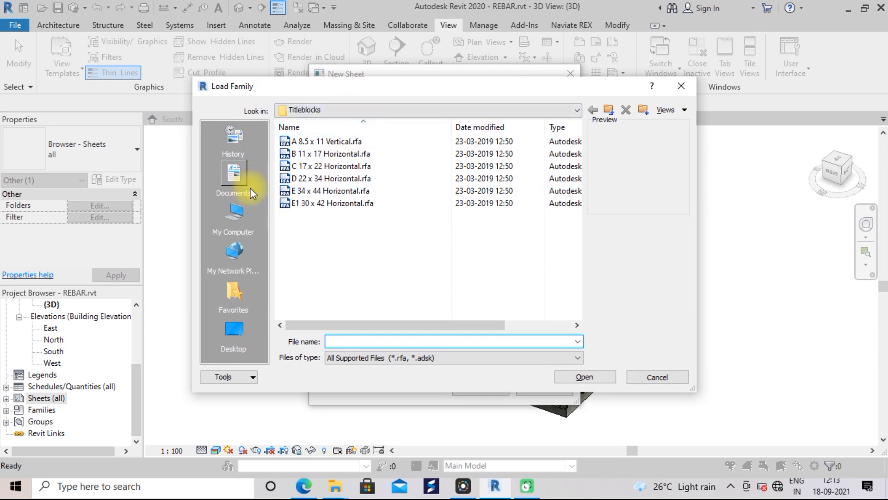
click(235, 185)
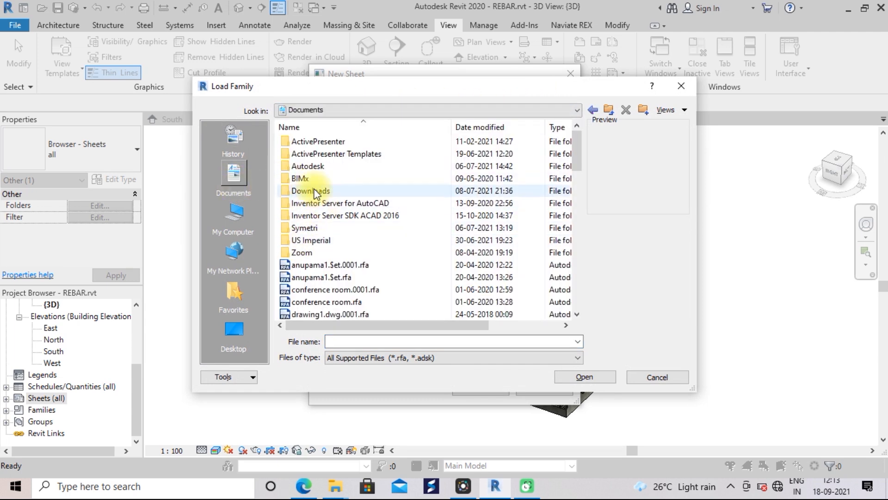
double_click(317, 243)
scroll(329, 236, down, 3)
scroll(329, 236, down, 6)
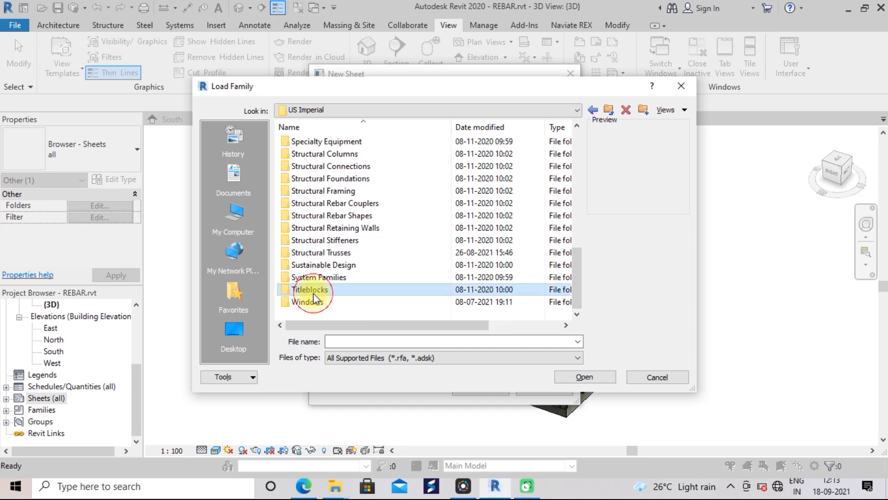
double_click(313, 292)
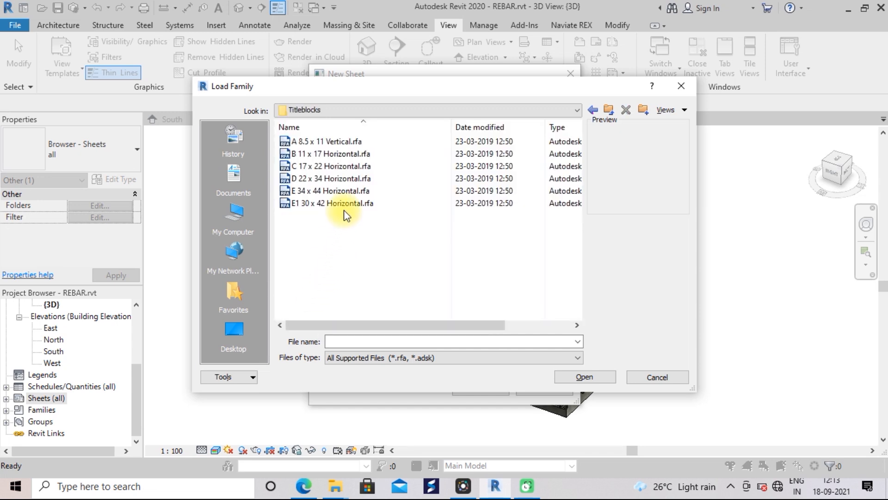
Compare the previews of the available title block families, from A 8.5 x 11 Vertical to E1 30 x 42 Horizontal
click(348, 142)
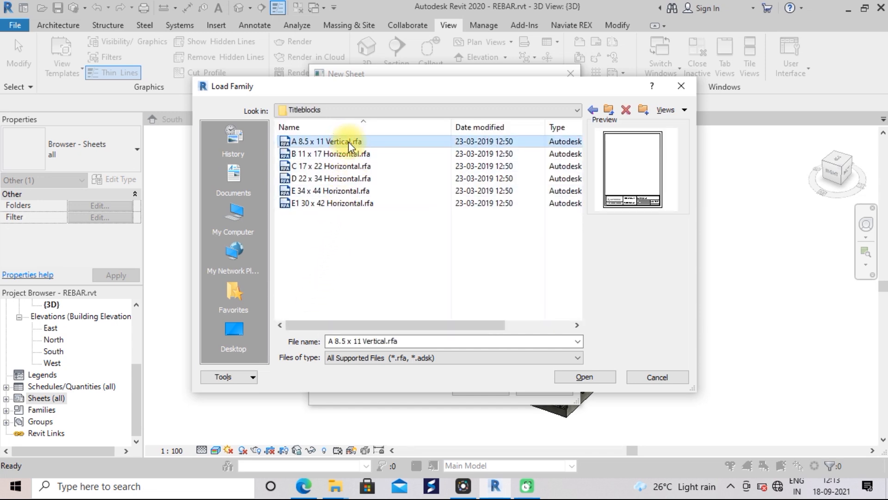
click(351, 154)
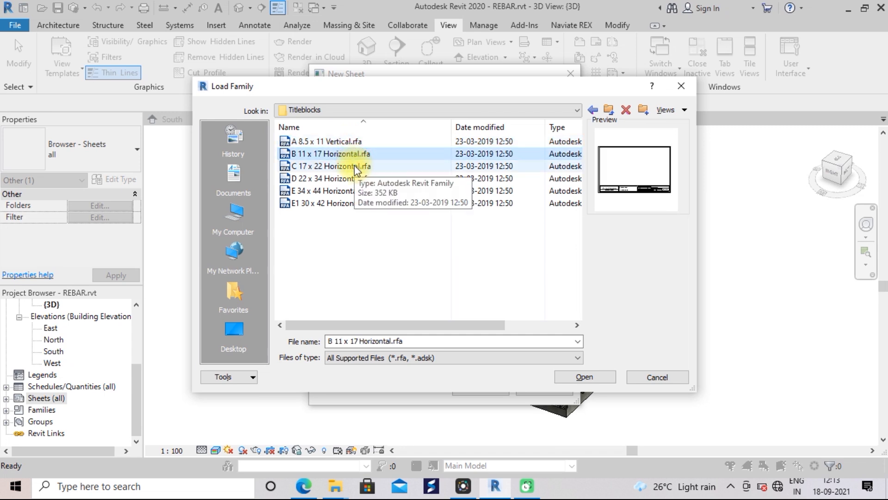
click(355, 167)
click(354, 178)
click(354, 190)
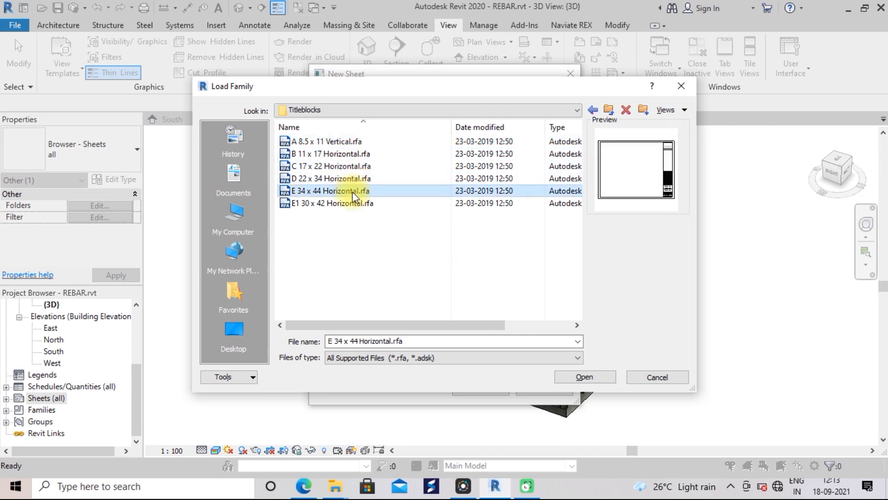
click(352, 202)
click(352, 195)
click(353, 178)
click(352, 167)
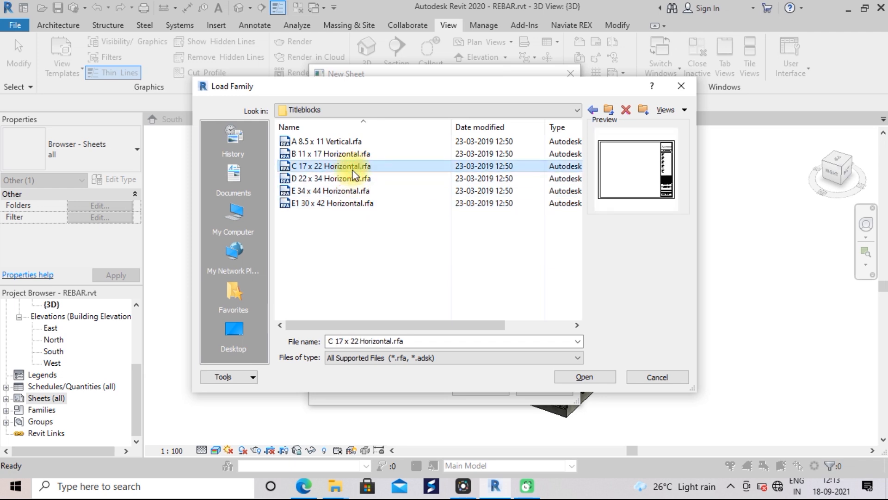
Load the B 11 x 17 Horizontal title block and create the new sheet with it
click(354, 154)
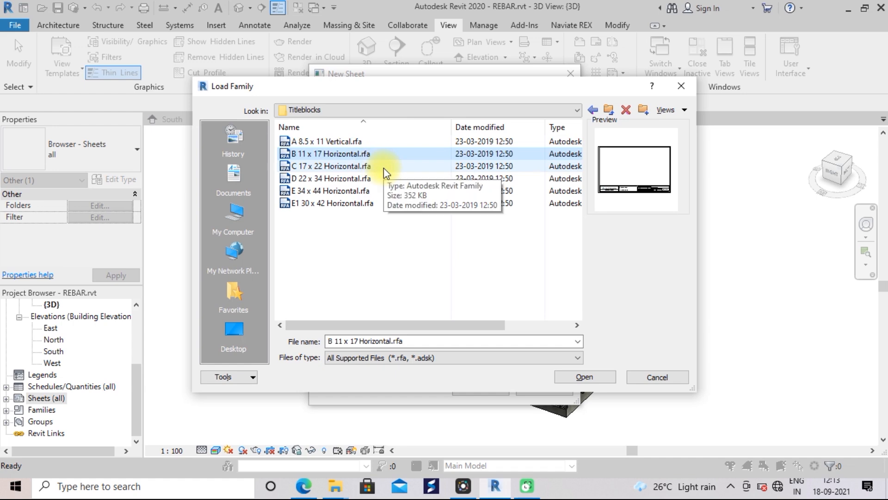
click(582, 377)
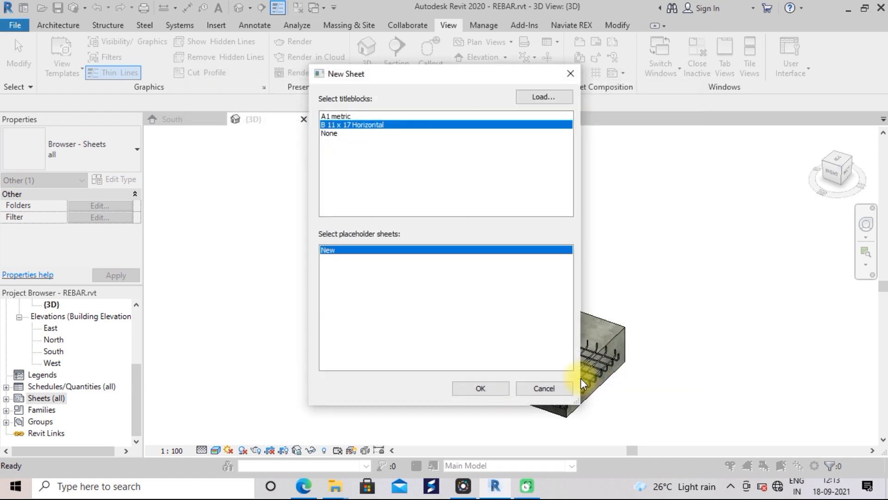
click(485, 389)
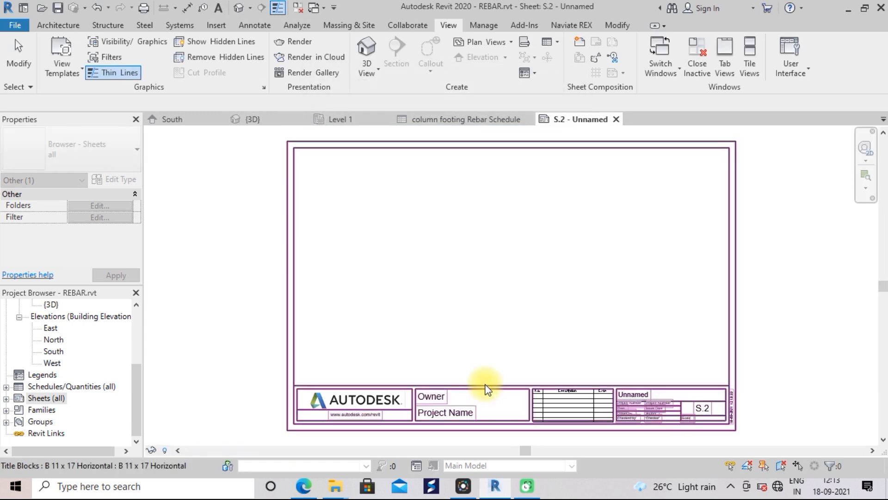
scroll(501, 323, up, 1)
scroll(502, 323, down, 1)
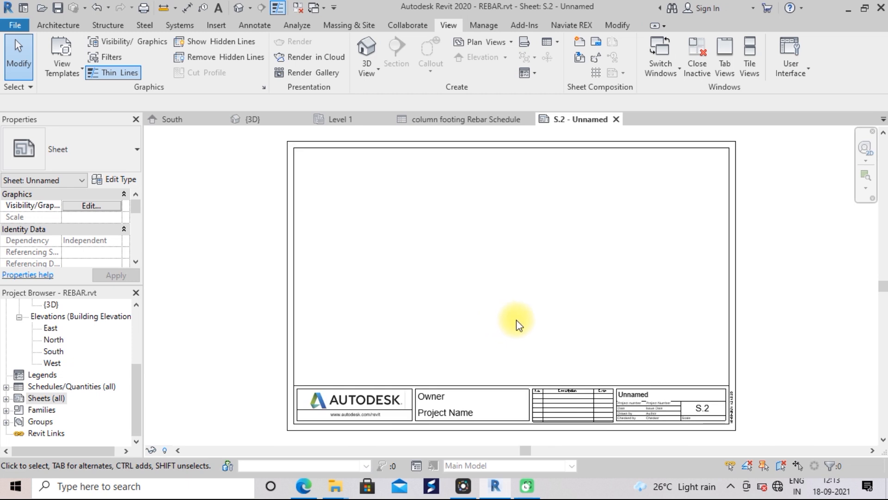
click(820, 462)
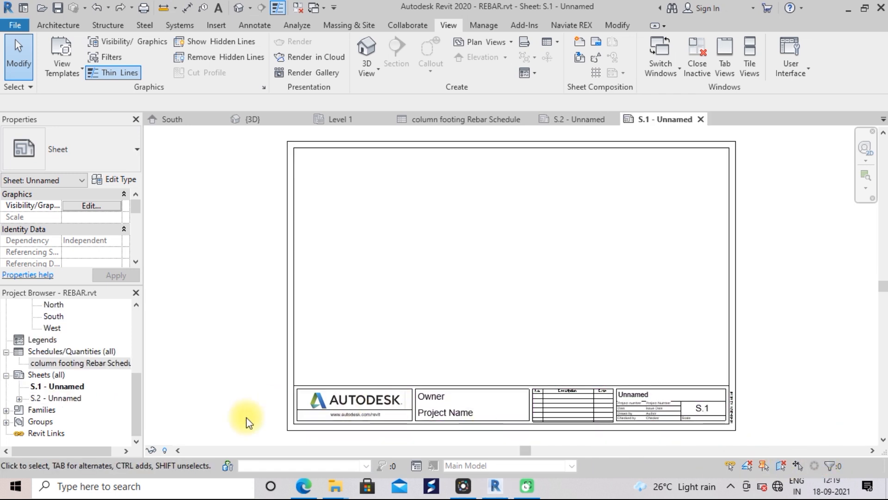
Place the column footing Rebar Schedule on sheet S.1 and shift it over the drawing area above the title block
drag(62, 364, 376, 274)
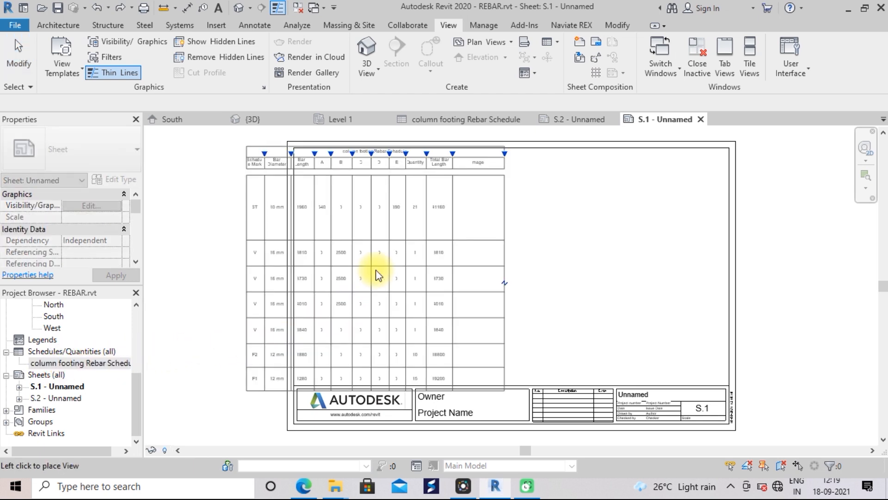
click(376, 274)
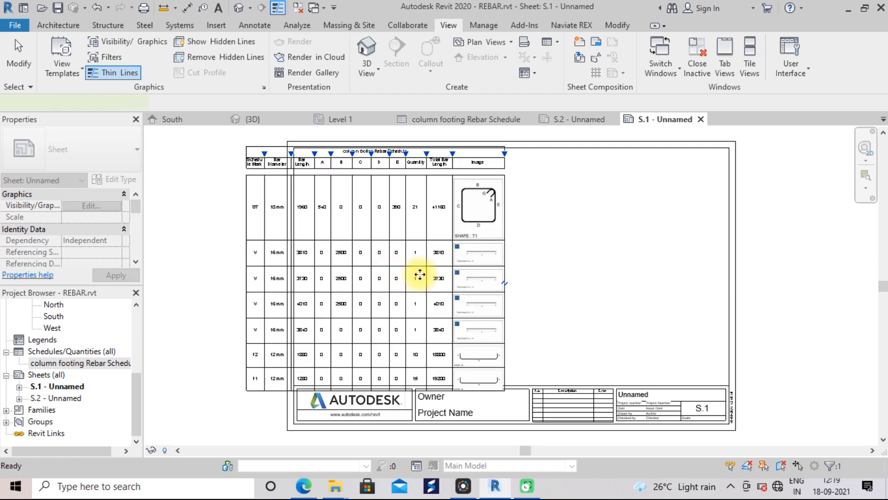
click(419, 276)
drag(402, 276, 466, 272)
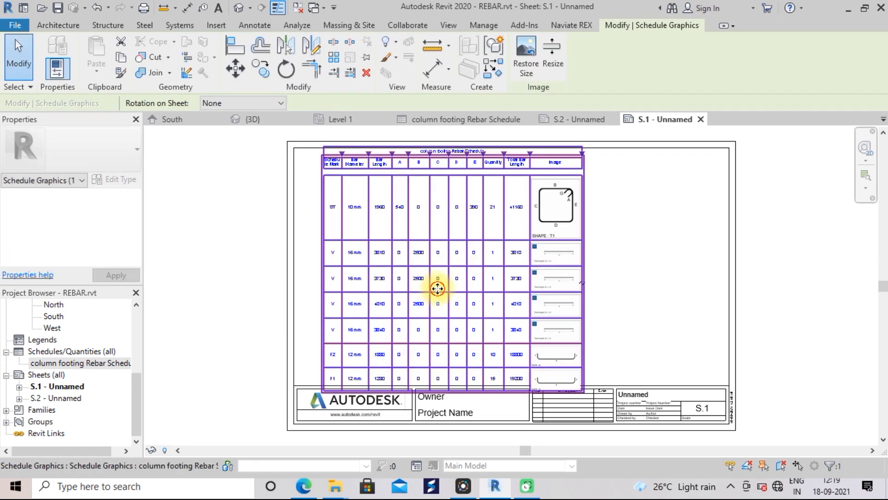
drag(421, 281, 427, 291)
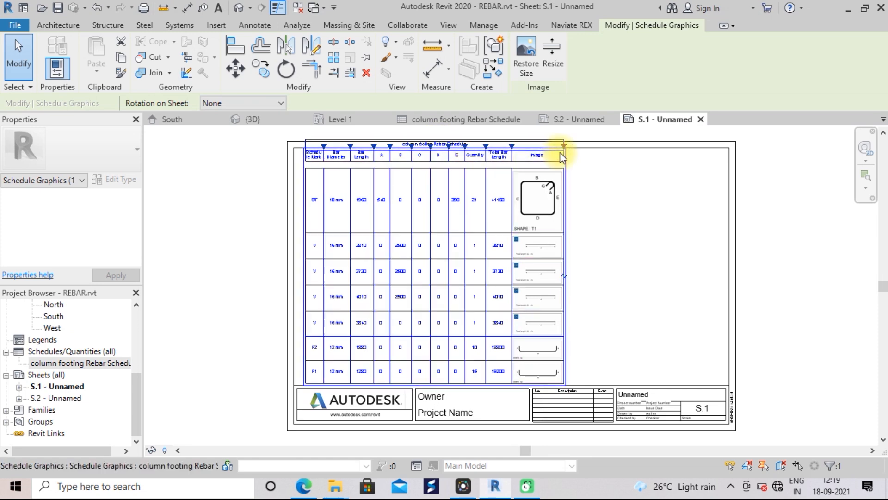
Narrow the placed schedule's Image column and reposition the schedule fully inside the sheet border
drag(565, 152, 554, 157)
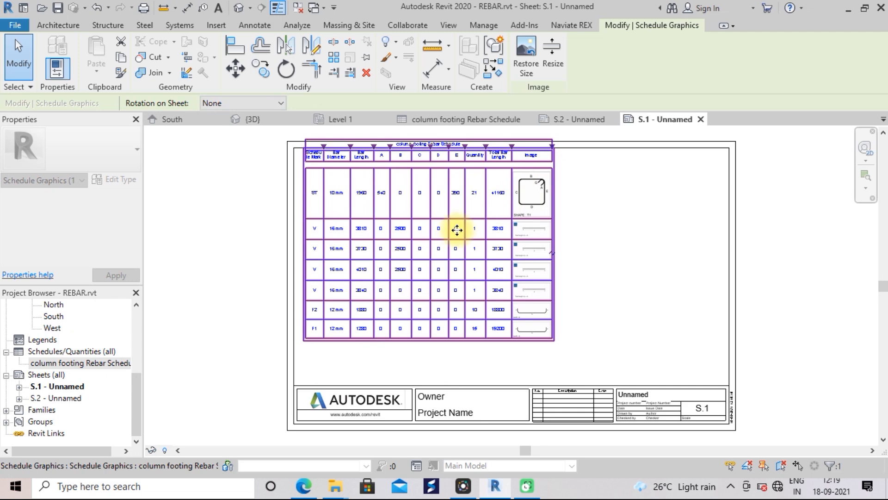
drag(456, 234, 460, 261)
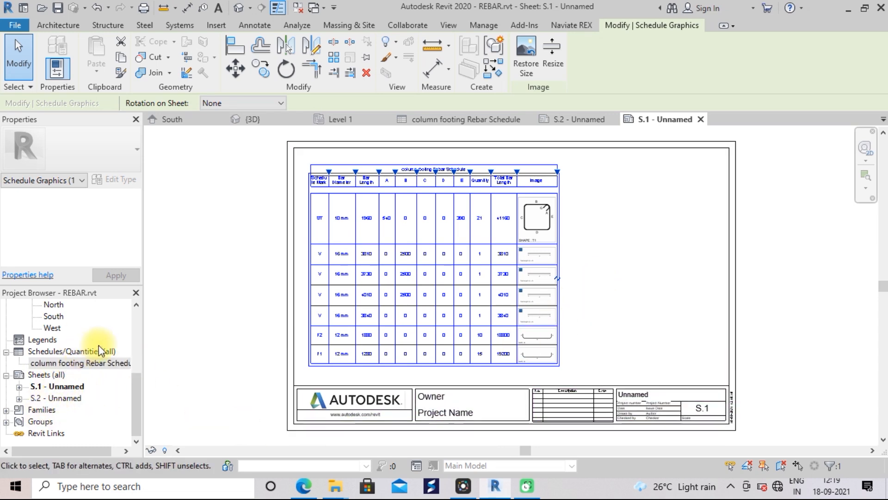
Open the South elevation and set its view scale to 1 : 25
double_click(54, 316)
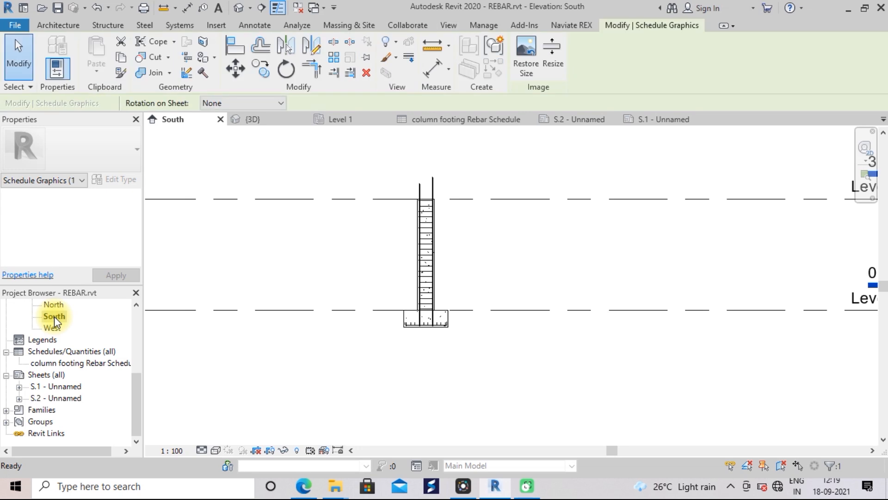
click(174, 449)
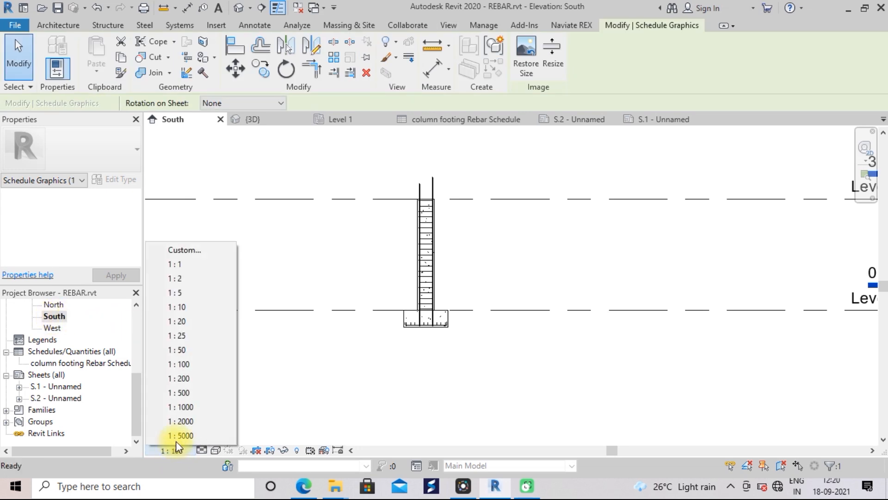
click(182, 335)
scroll(259, 377, down, 3)
middle_drag(284, 391, 397, 377)
scroll(397, 378, down, 1)
scroll(391, 381, up, 3)
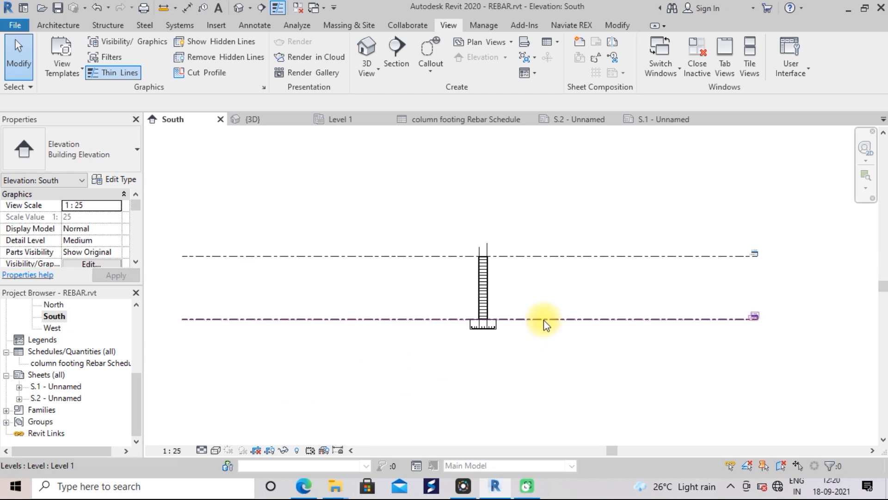
Move the Level 2 line down to an elevation of 2800 and shift it slightly to the right in the South elevation
click(657, 255)
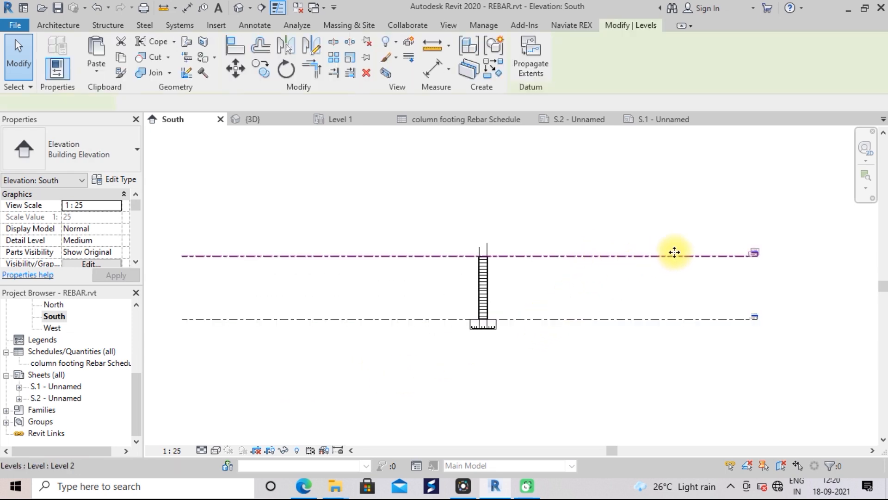
click(757, 255)
click(180, 257)
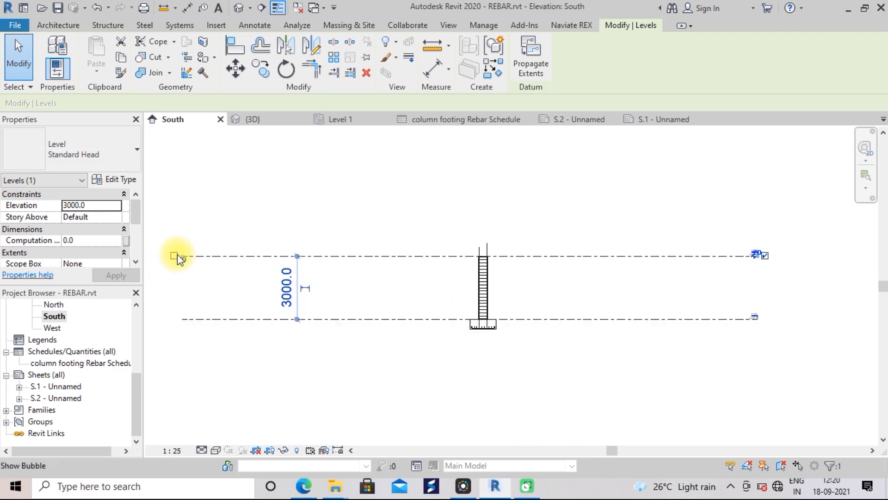
drag(200, 256, 330, 287)
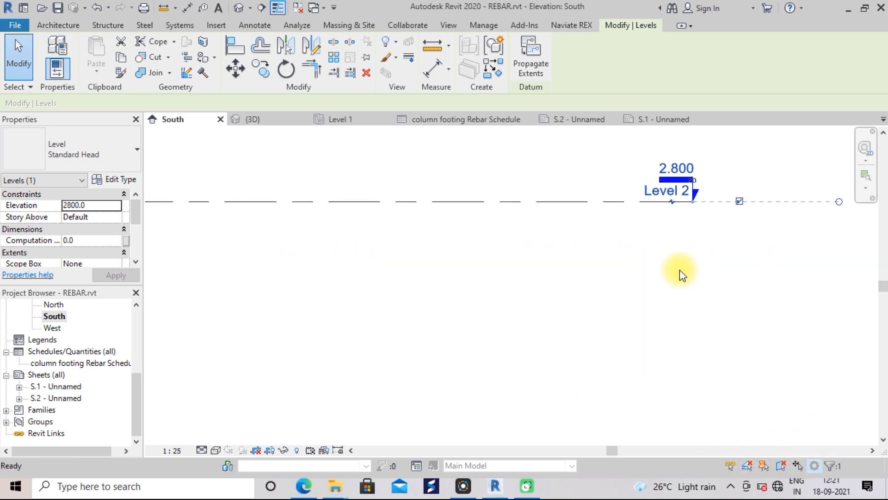
click(679, 271)
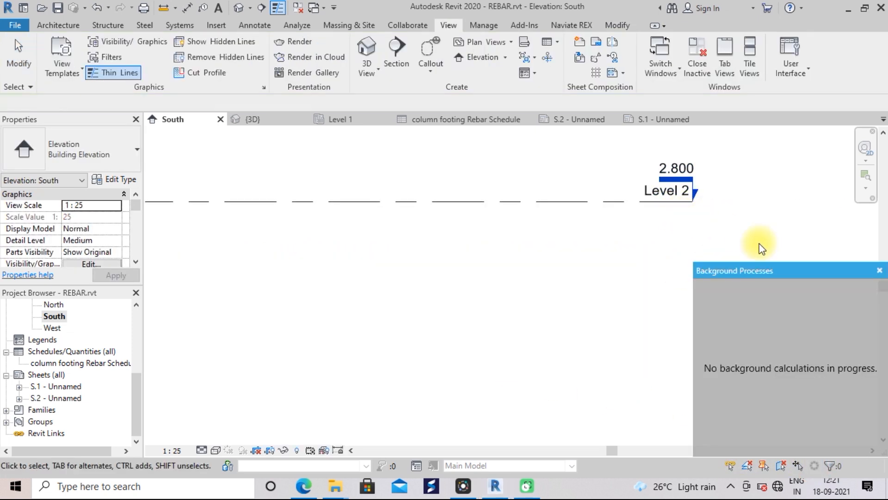
click(879, 271)
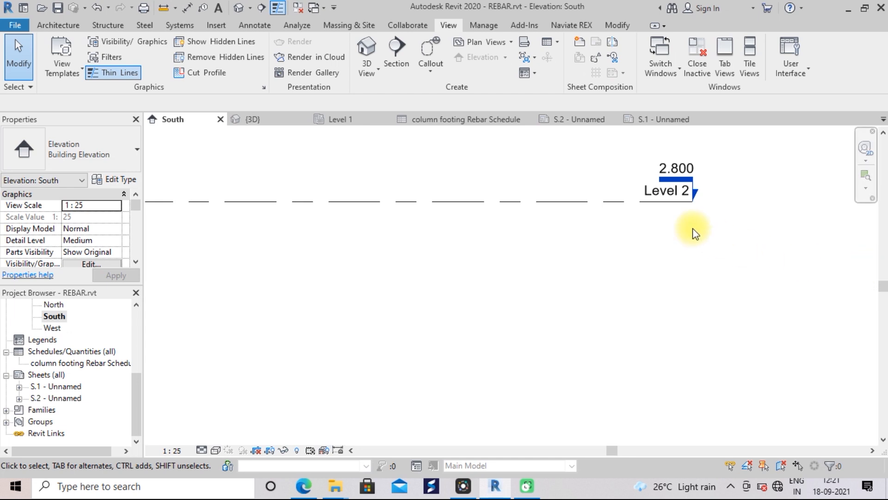
Pull the left model extent of the Level 1 line inward until it ends just left of the column footing
scroll(587, 231, down, 1)
scroll(587, 232, down, 3)
middle_drag(561, 293, 571, 275)
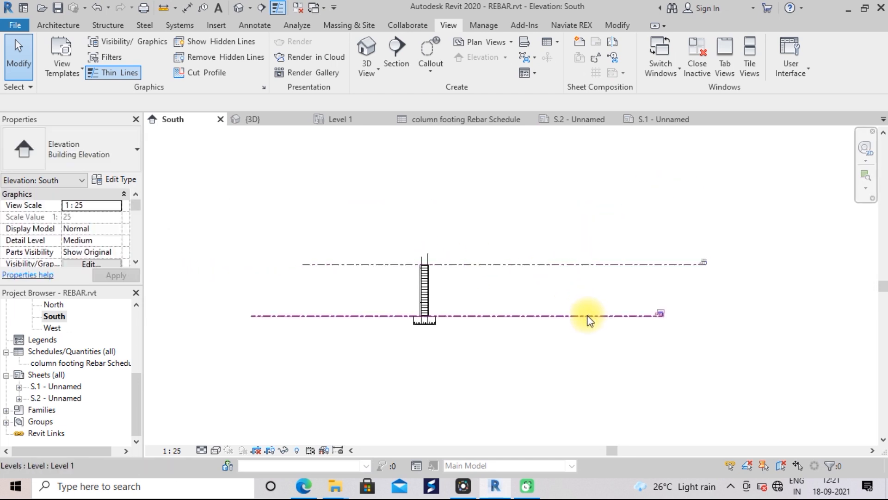
click(590, 316)
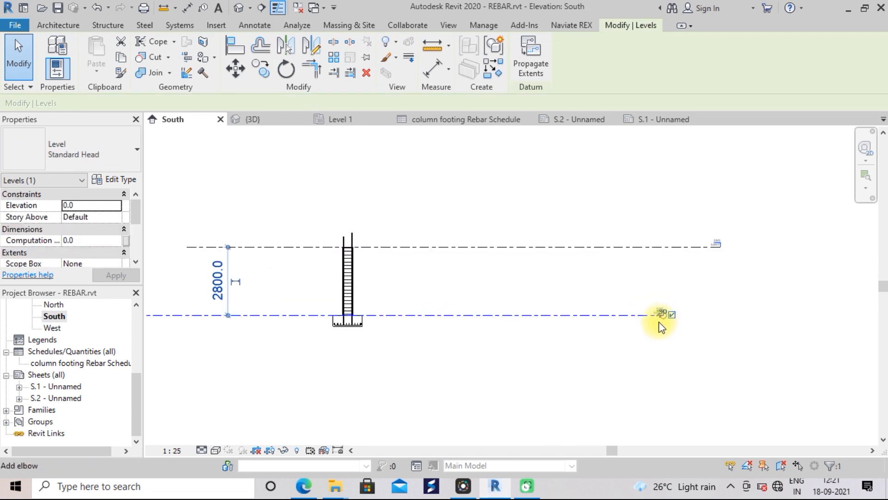
scroll(658, 321, down, 2)
scroll(391, 339, up, 1)
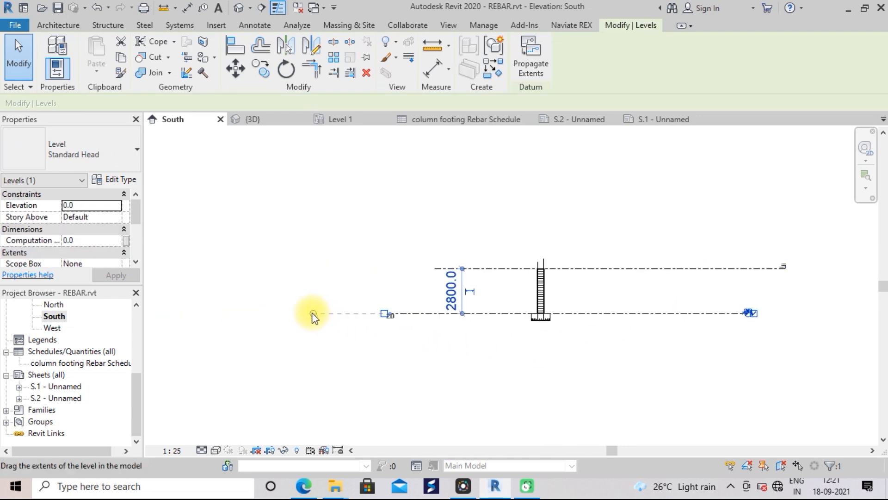
drag(311, 313, 443, 322)
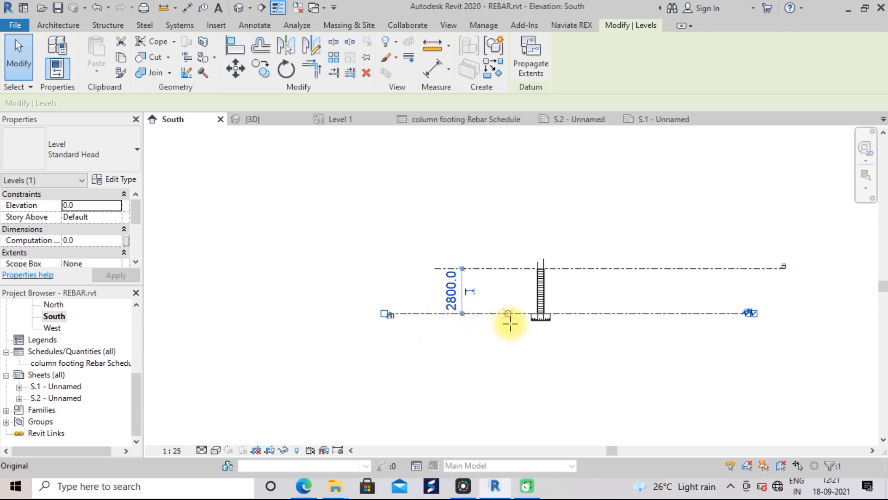
drag(508, 324, 511, 318)
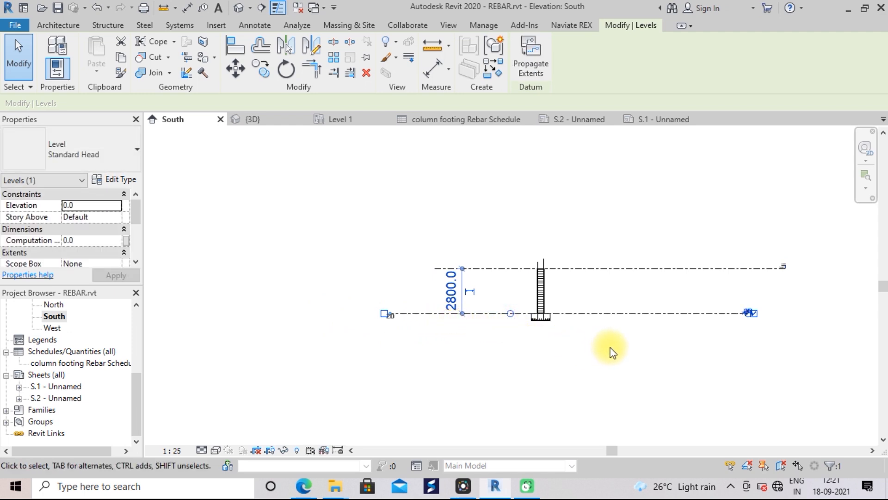
scroll(610, 350, up, 3)
click(520, 357)
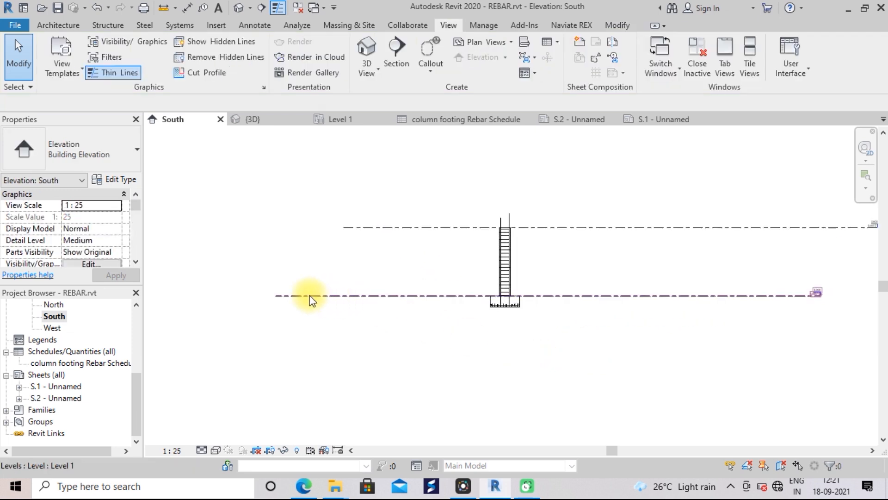
Show the level bubble at the left end of the Level 1 line
click(284, 295)
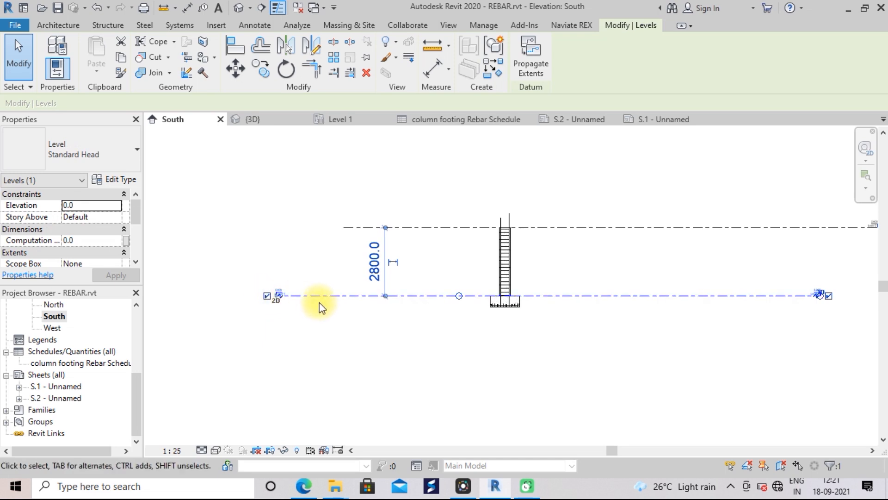
scroll(289, 299, up, 2)
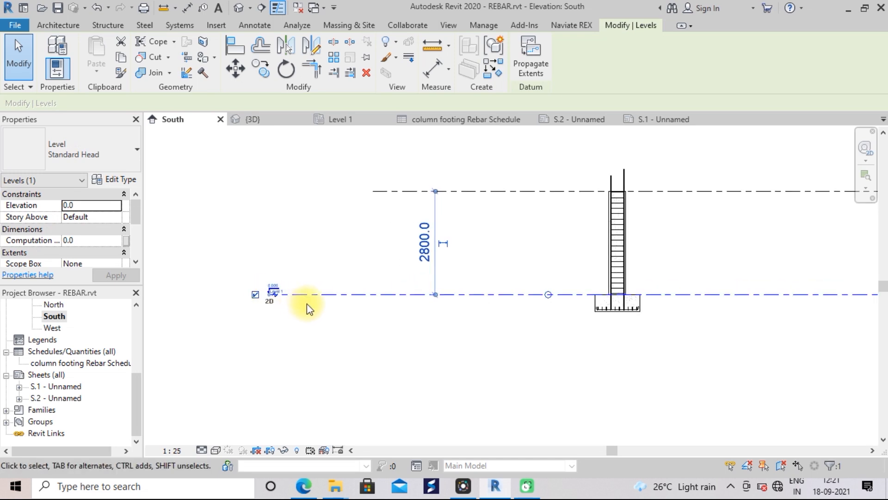
scroll(306, 303, up, 4)
scroll(292, 302, down, 6)
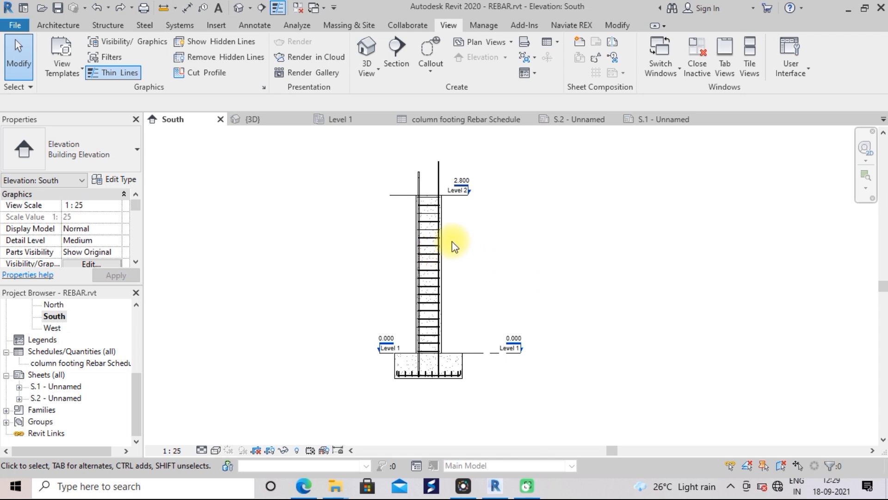
Place the South elevation on sheet S.1 in the empty area to the right of the rebar schedule
click(673, 122)
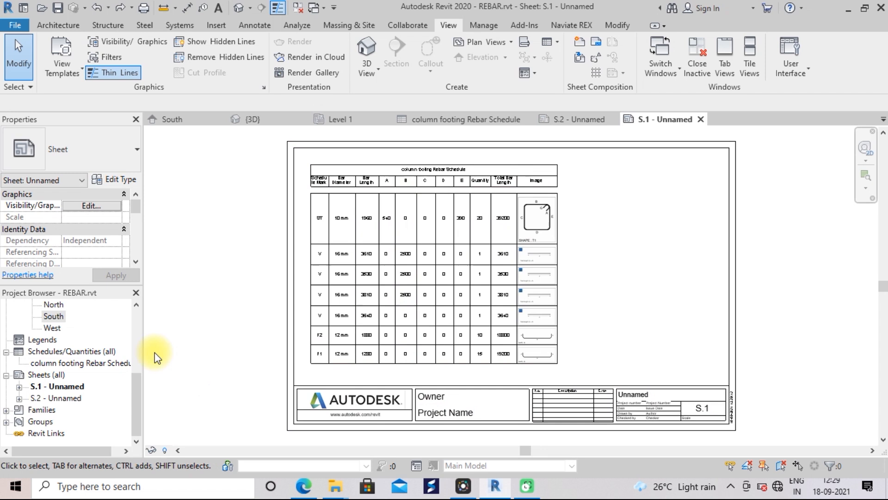
click(56, 316)
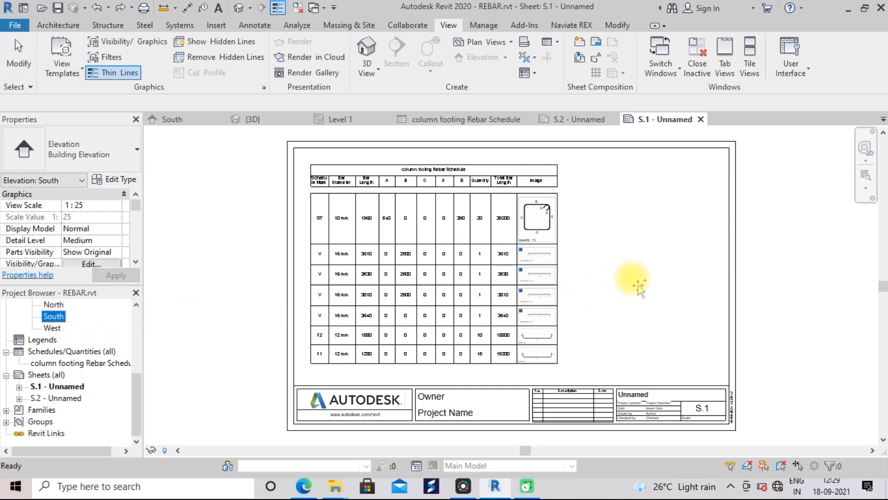
click(646, 261)
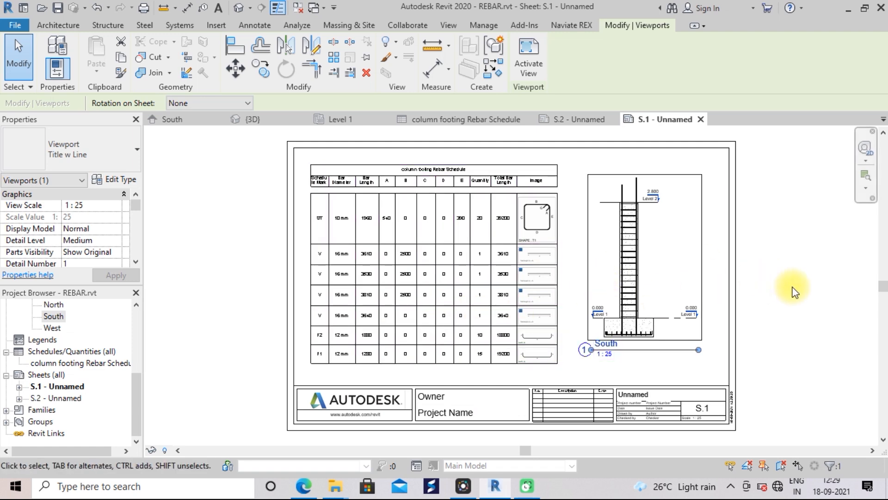
scroll(554, 288, up, 3)
scroll(554, 289, down, 3)
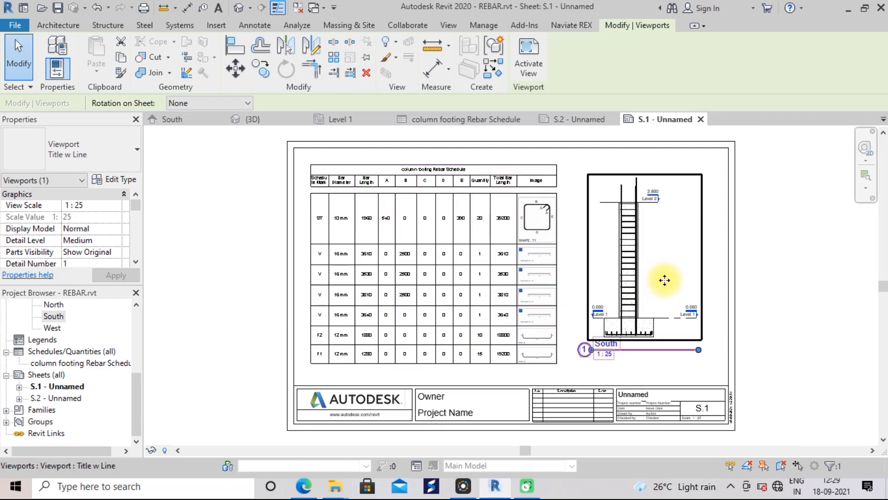